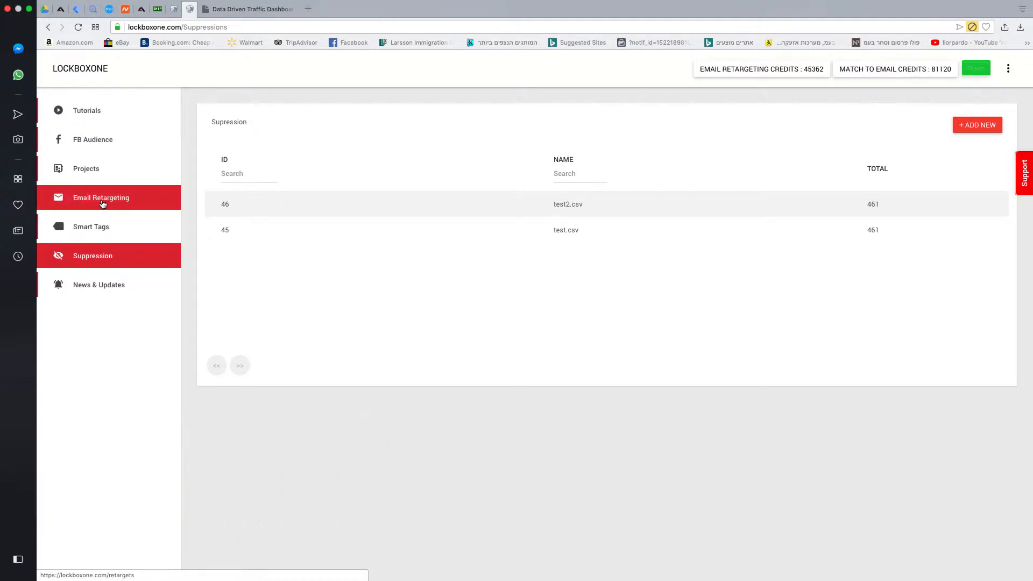
Start a new email retargeting campaign and set its email type to Autoresponder.
left_click(102, 204)
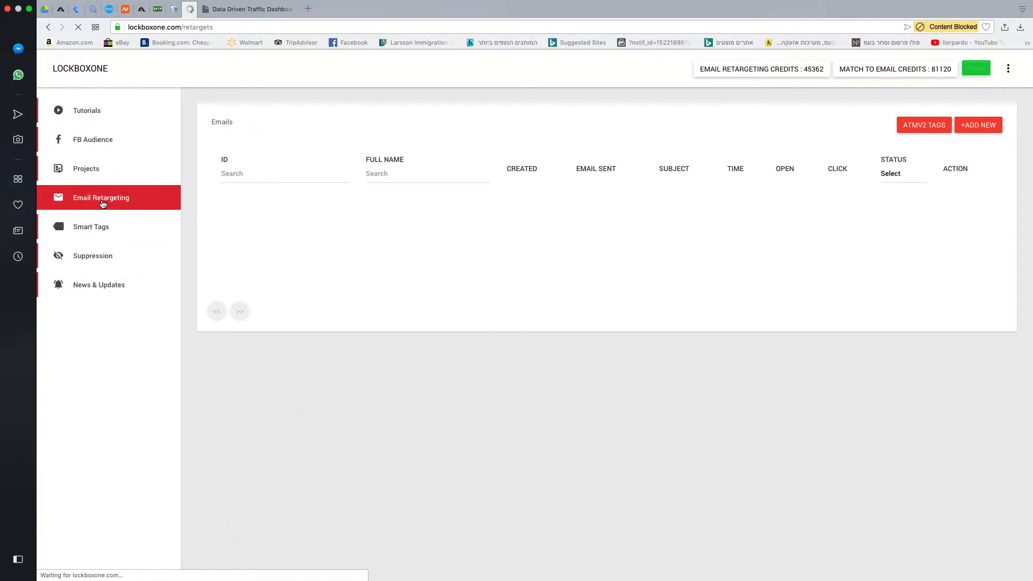
left_click(978, 125)
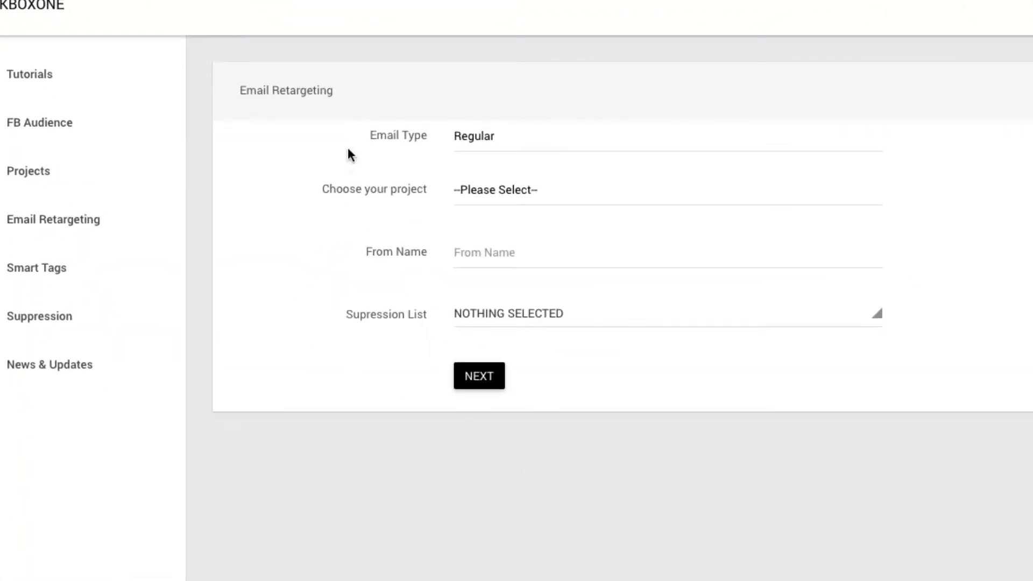
left_click(488, 137)
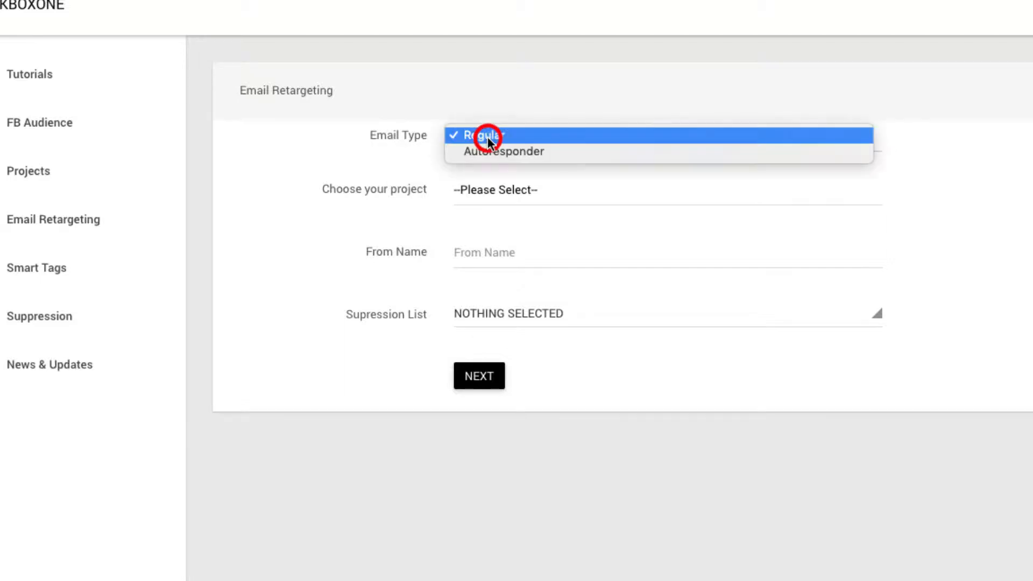
left_click(525, 151)
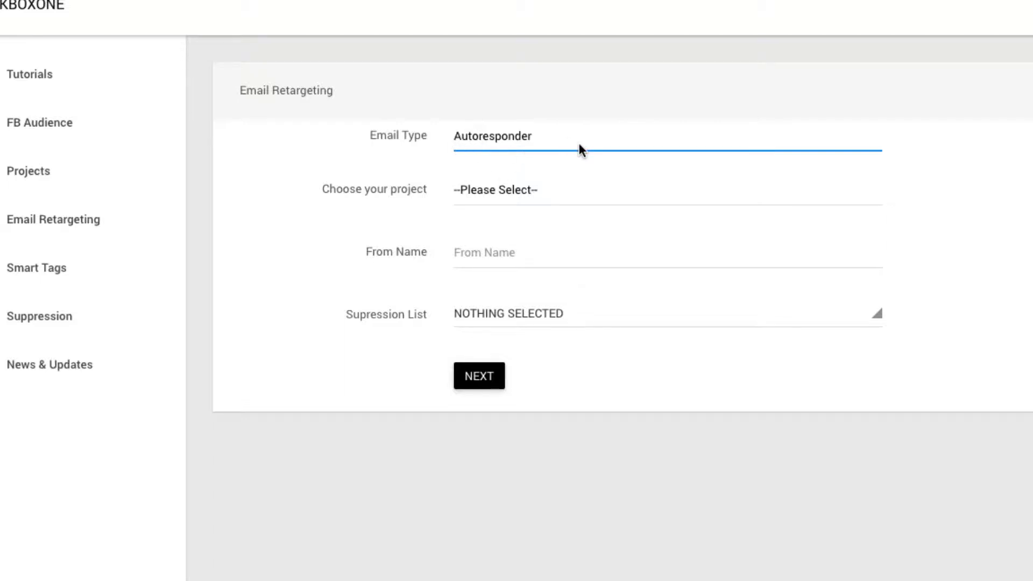
left_click(526, 143)
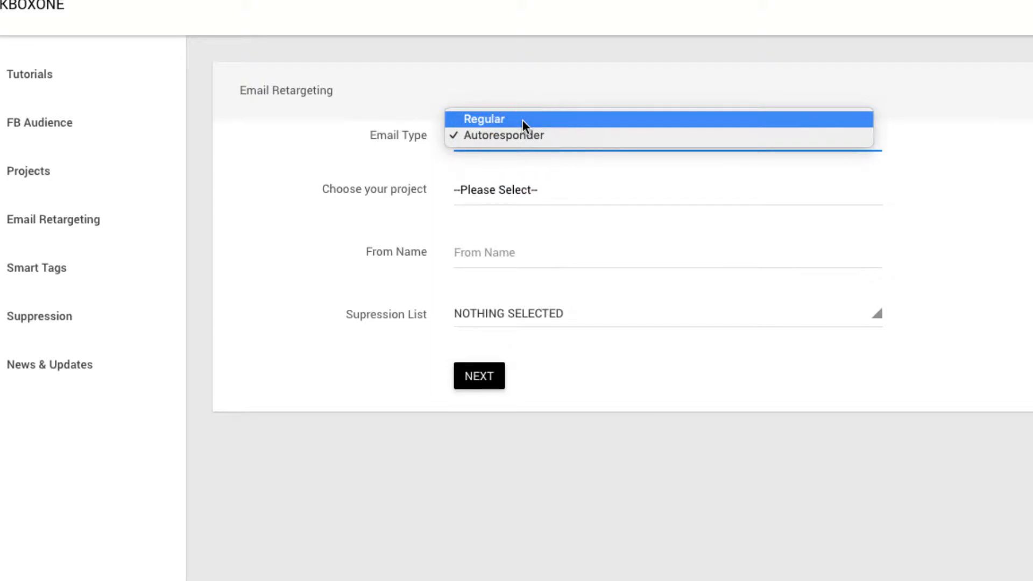
left_click(522, 134)
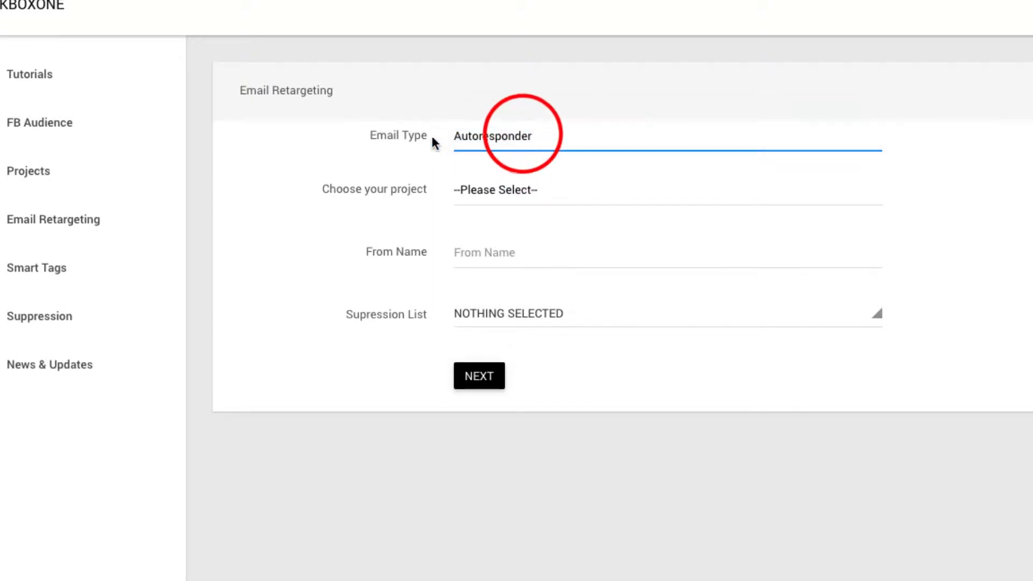
Assign the matchyourhash.com project and the test.csv suppression list to the campaign, and continue to the email setup.
left_click(490, 196)
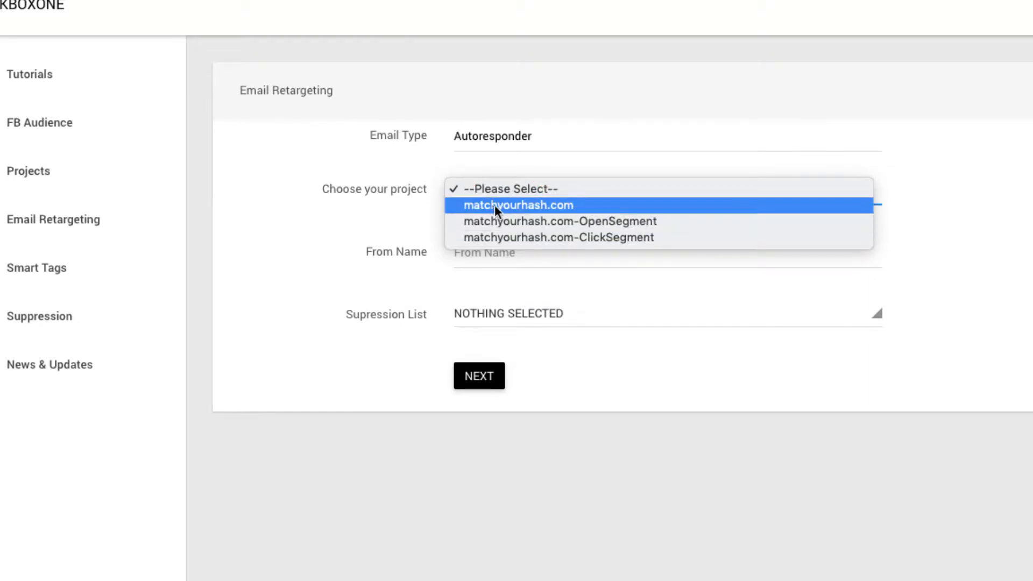
left_click(502, 205)
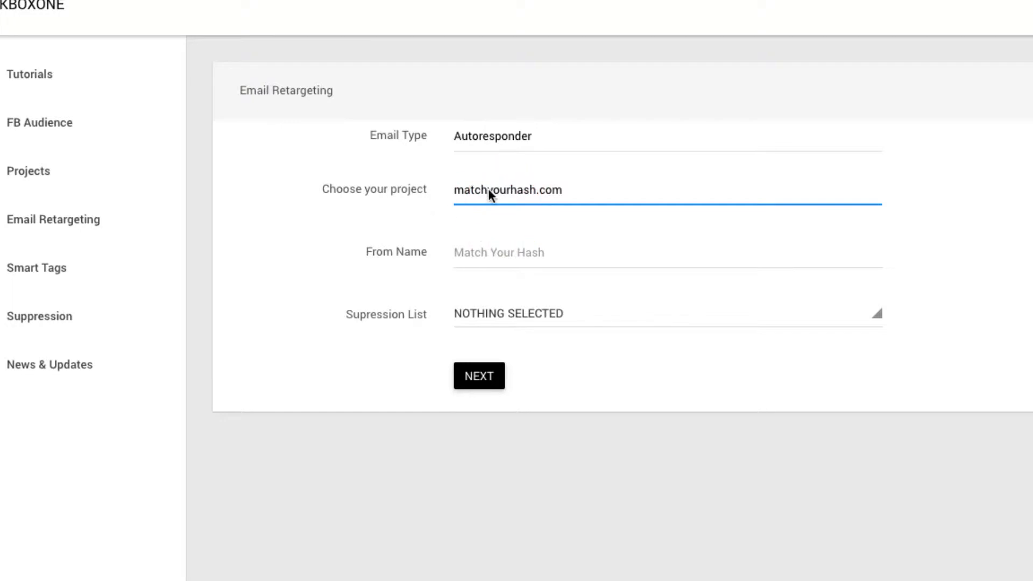
left_click(474, 318)
left_click(561, 353)
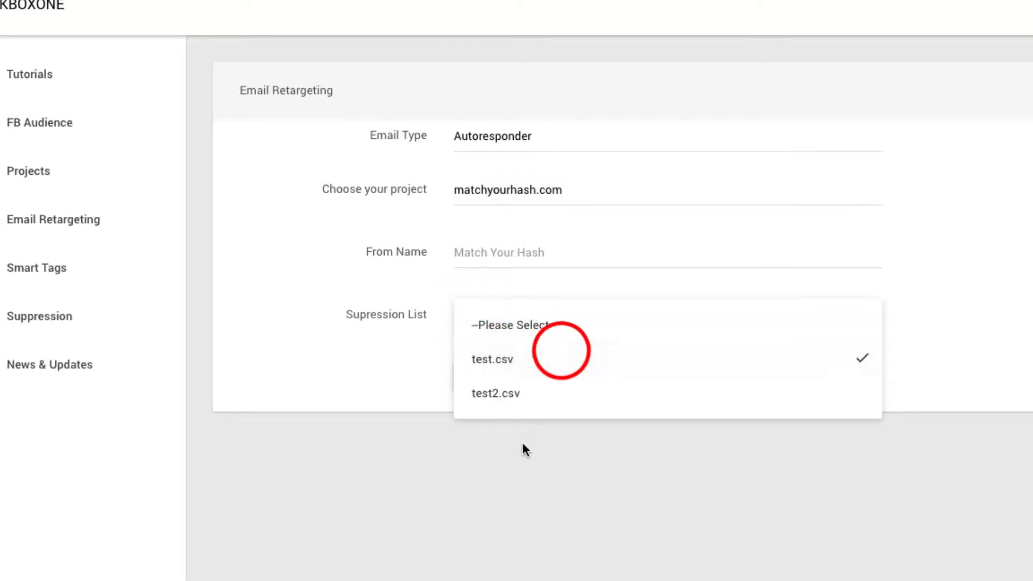
left_click(523, 444)
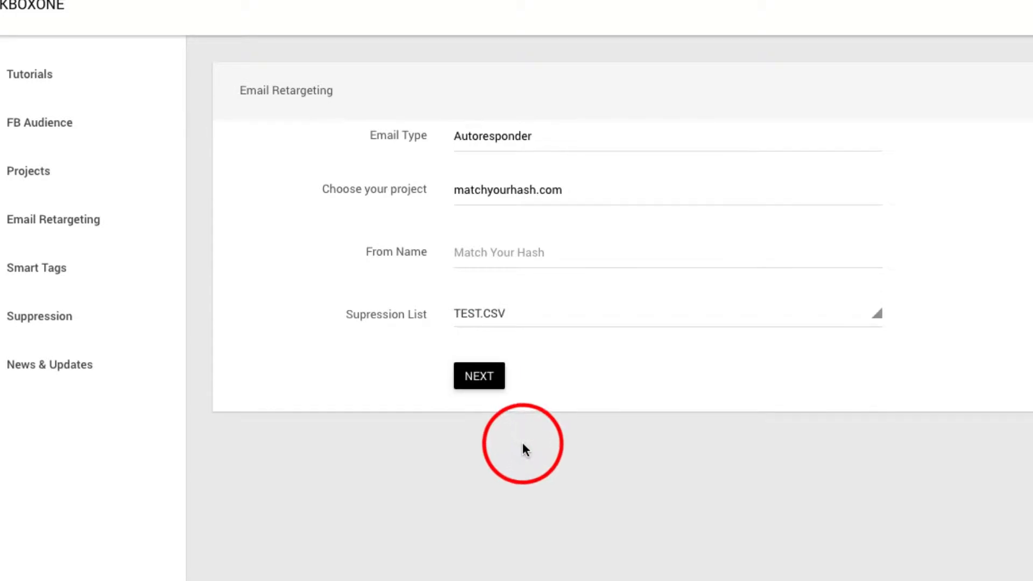
left_click(483, 380)
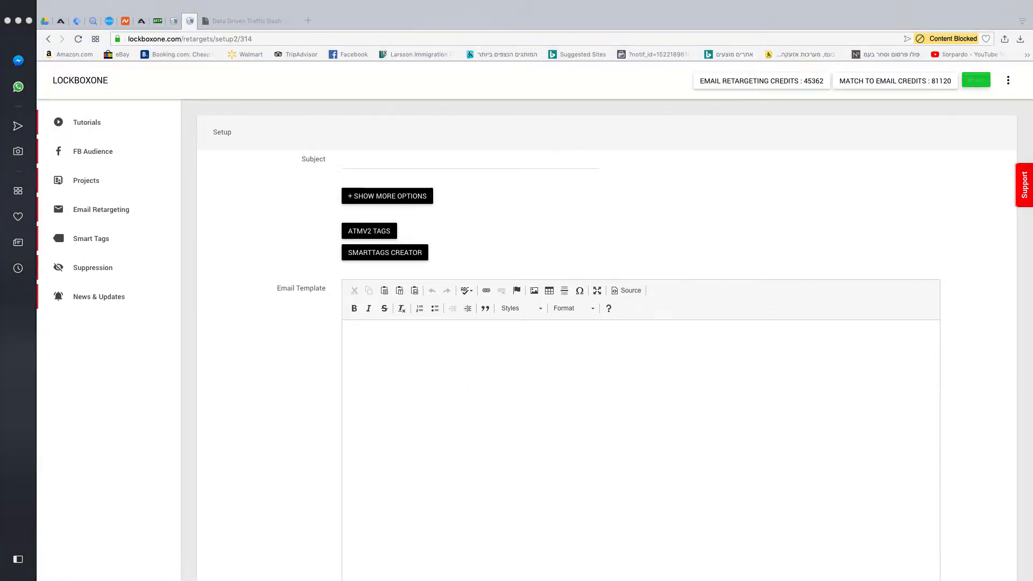
Enter "MatchYourHash - Important Email." as the email subject.
left_click(748, 114)
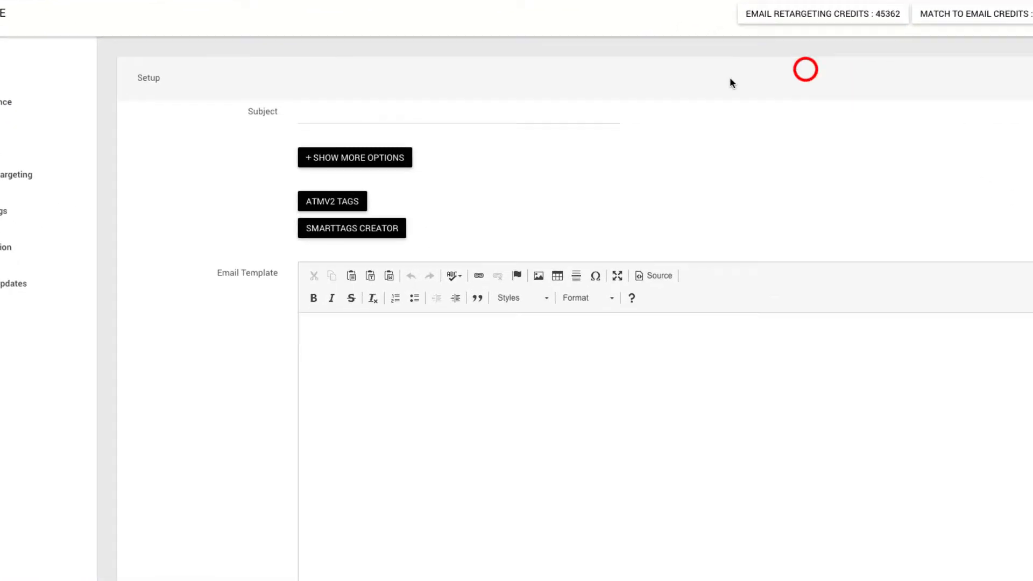
left_click(376, 111)
type("MatchYourHash - Important Email.")
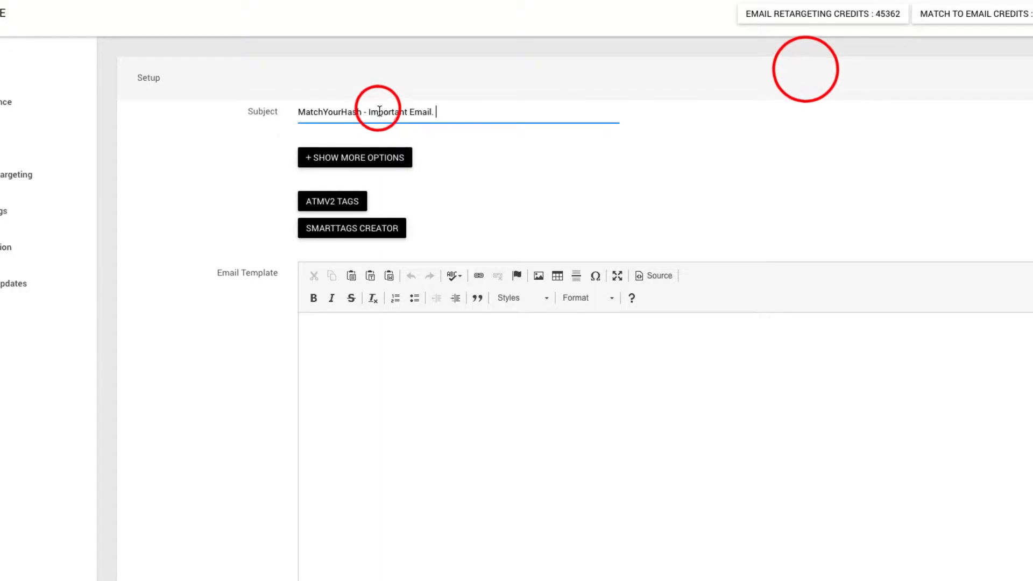
key("BackSpace")
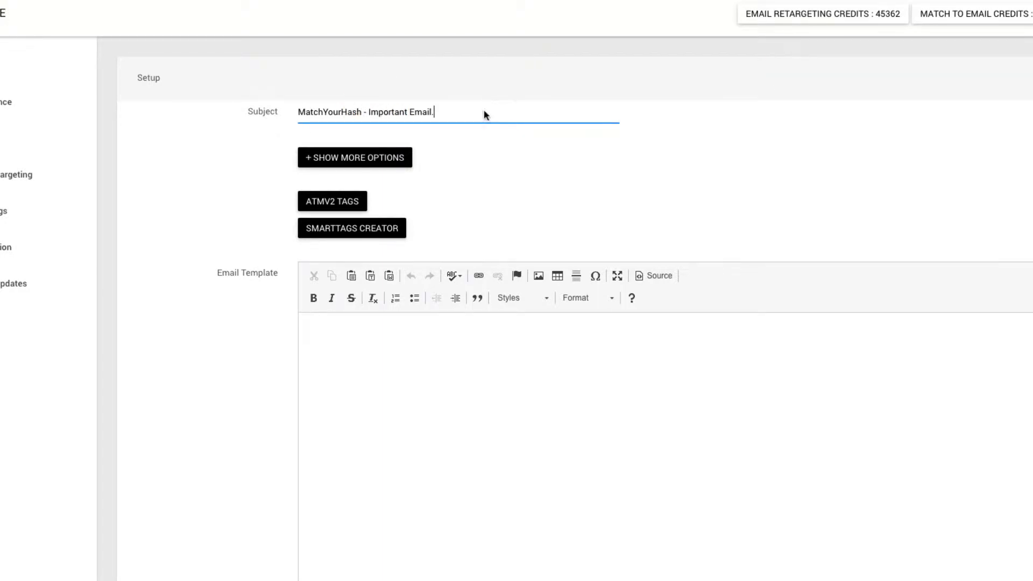
Add a campaign-open action that moves subscribers to the matchyourhash.com-OpenSegment list.
left_click(341, 160)
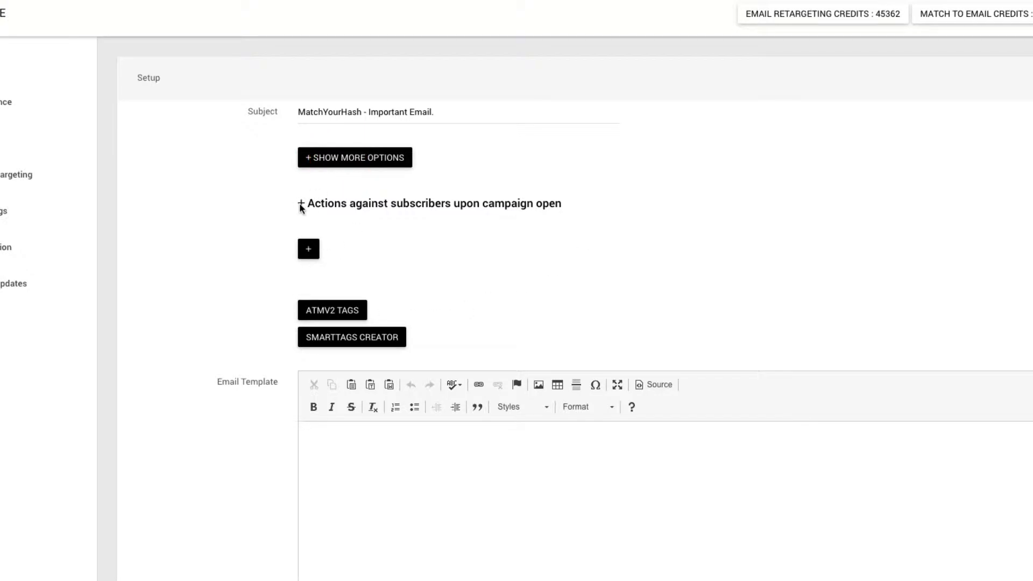
left_click(309, 249)
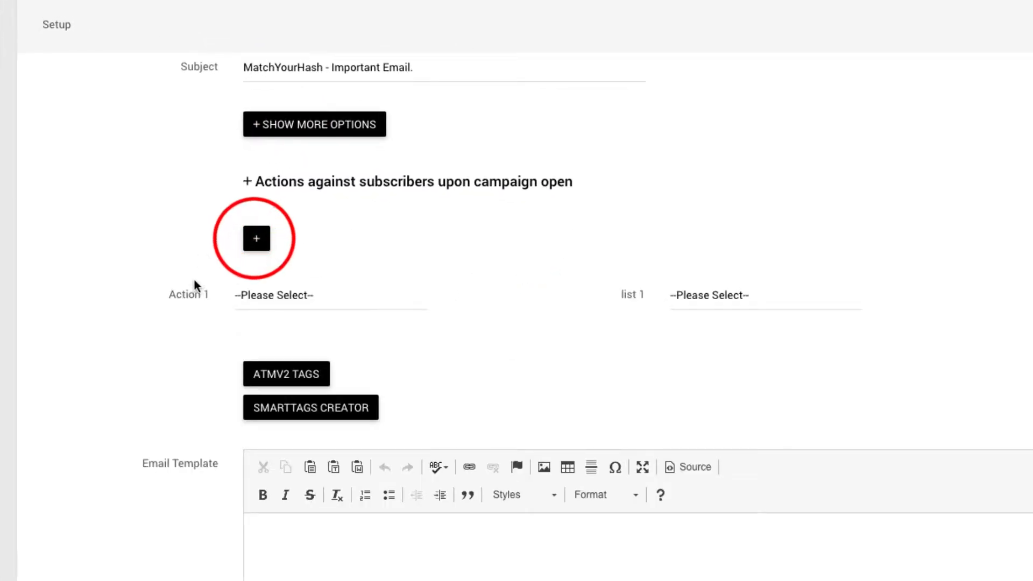
left_click(281, 296)
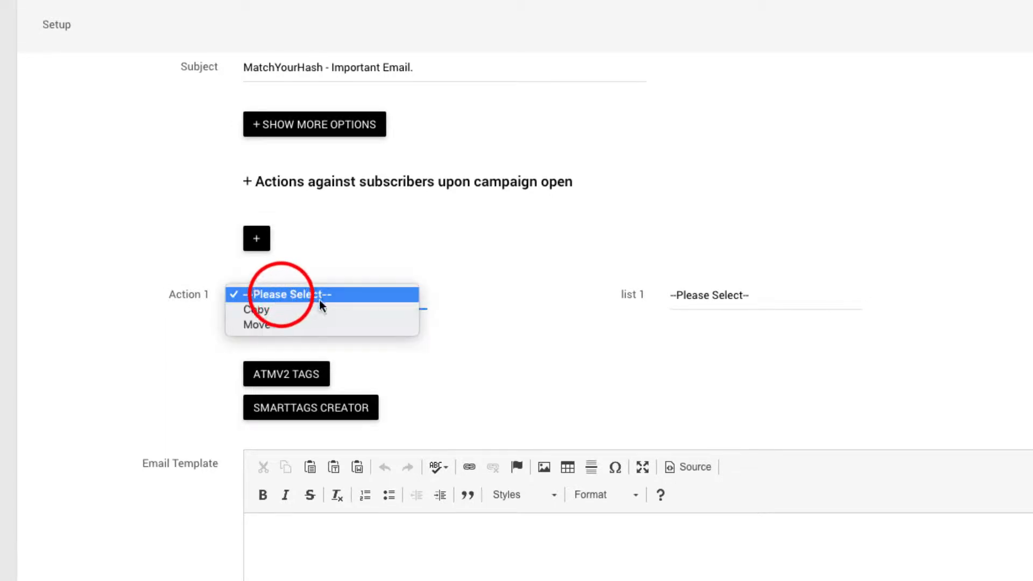
left_click(327, 324)
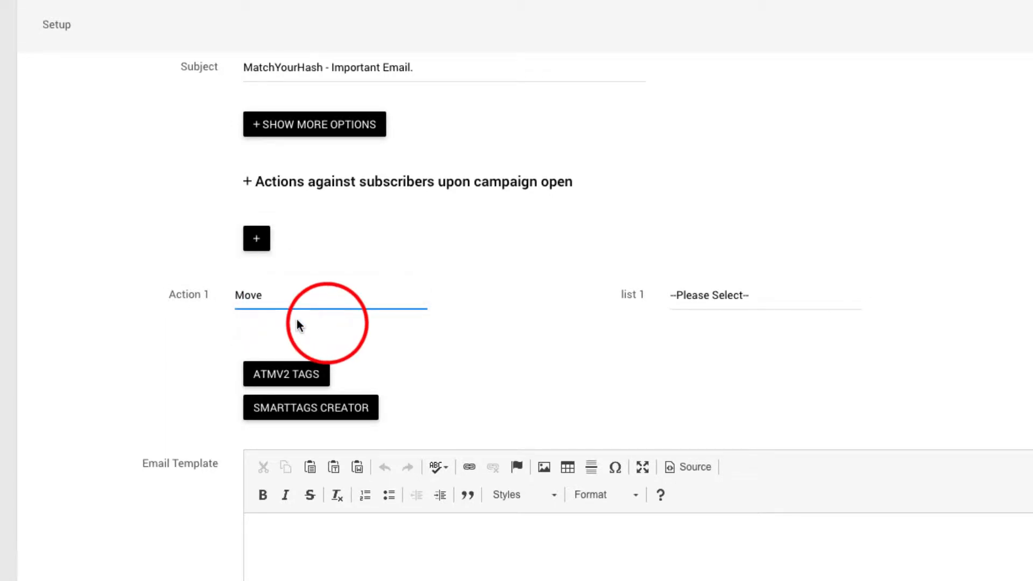
left_click(712, 297)
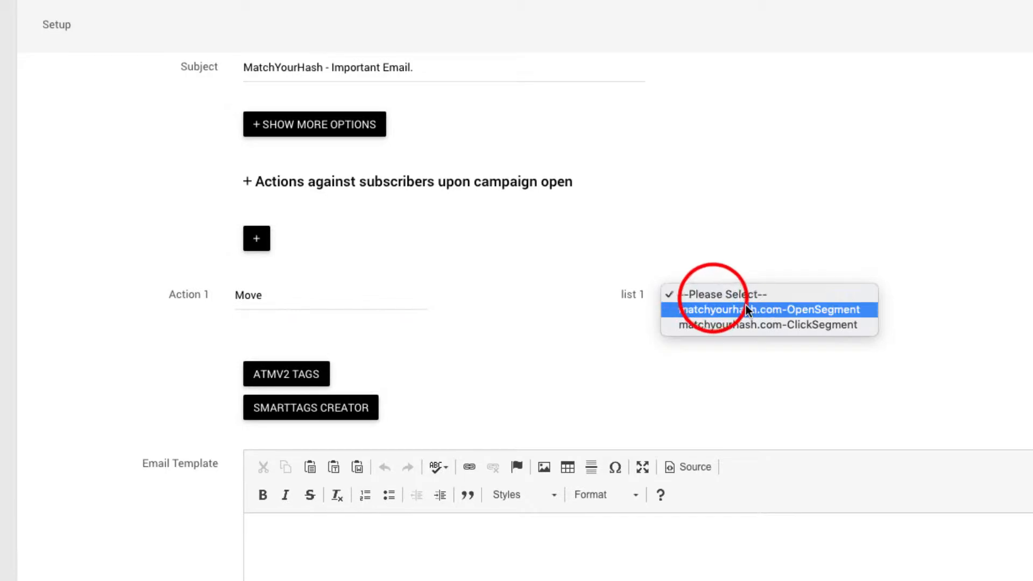
left_click(745, 308)
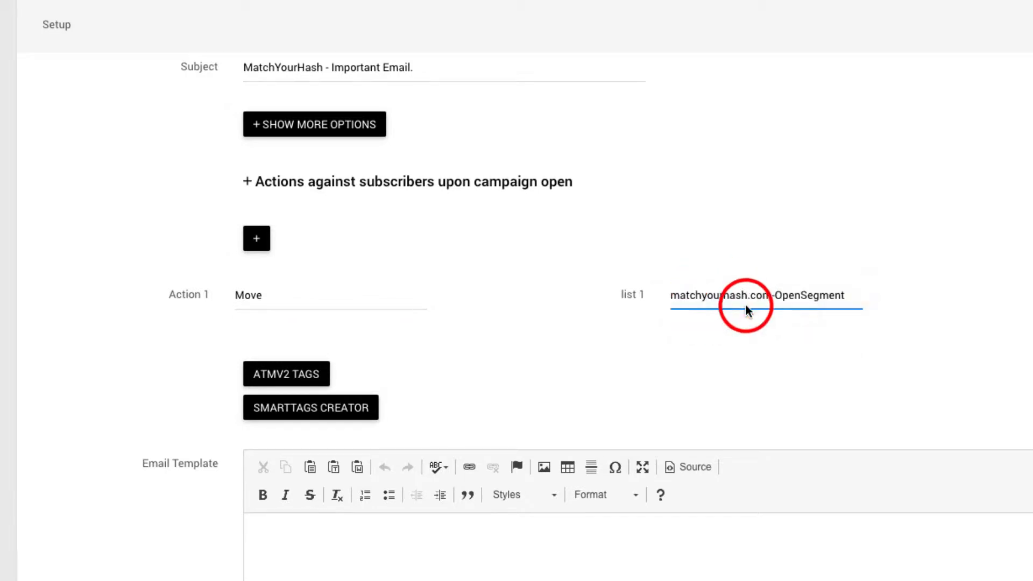
left_click(536, 331)
Write the email body announcing great content by email, with the "You'll learn..." topics, an opt-out note and a sign-off with sender name and MatchYourHash.com.
scroll(570, 337, "down", 5)
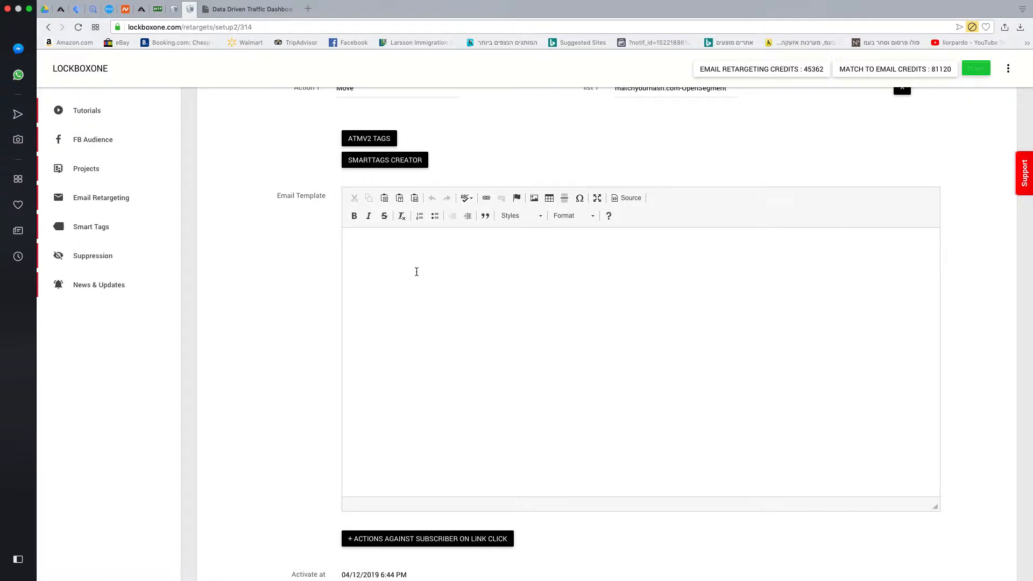
scroll(417, 271, "down", 2)
left_click(442, 279)
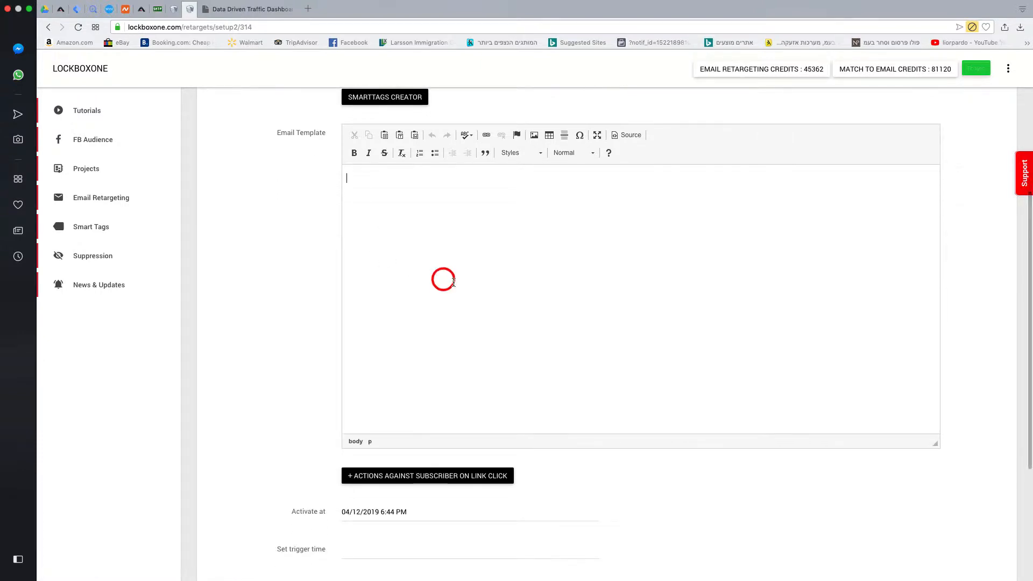
scroll(541, 269, "up", 1)
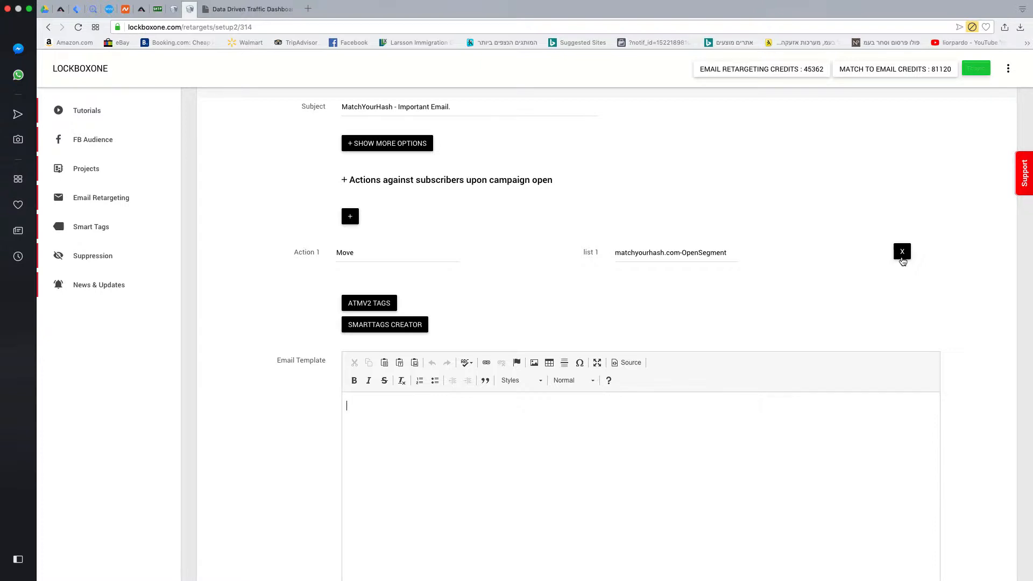
scroll(409, 327, "down", 5)
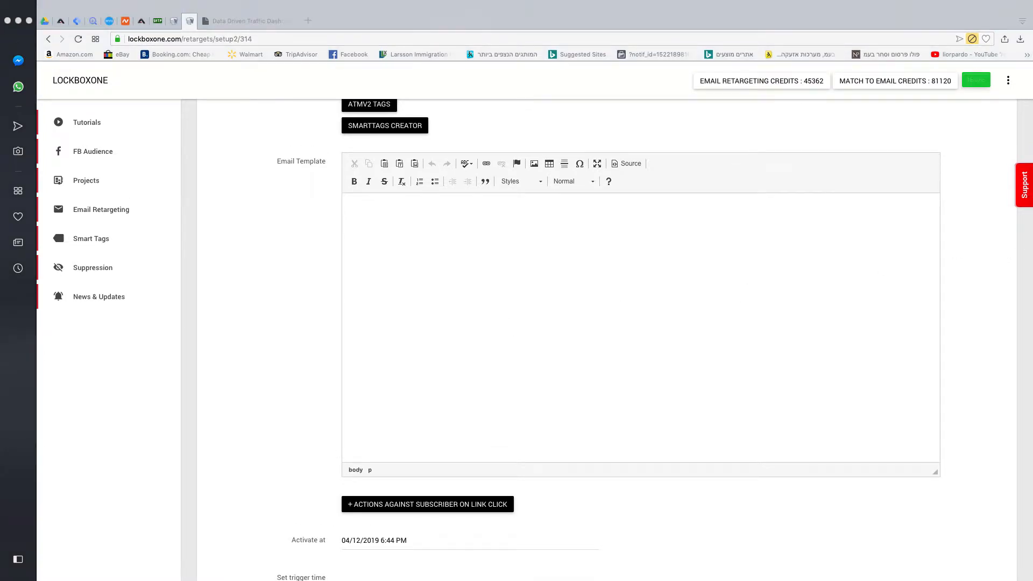
left_click(708, 261)
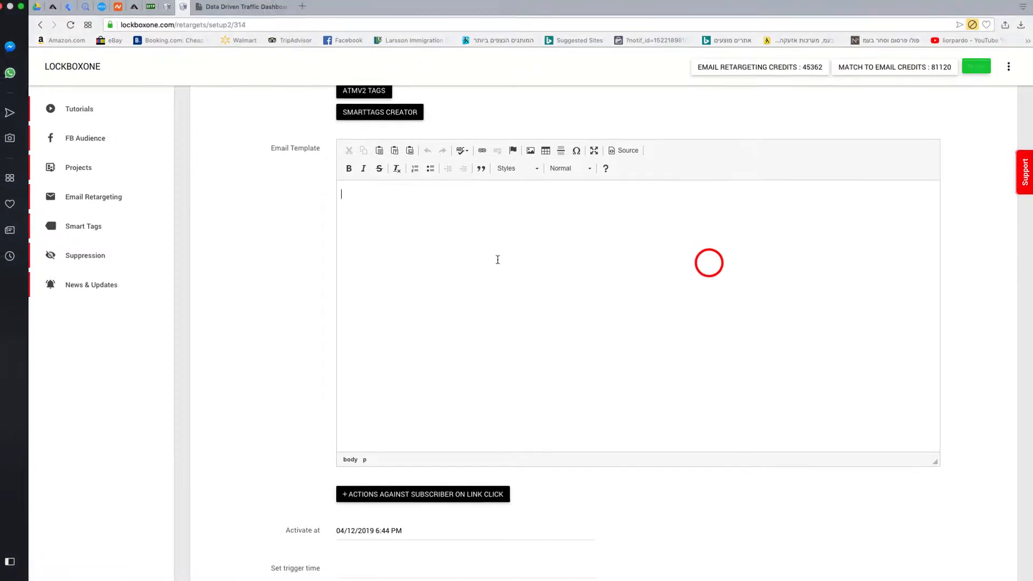
type("You’ve recently visited us and we’d like to let you know we’ll be sending you some great content via email.  The content will be great because you’ll find out MatchYourHash is great. You’ll learn... How you can turn your encrypted/hashed audiences into Supercharged clear text email lists. How to Enrich your email list to a full identity profile How Turn domain names into email list How to get Competitive intelligence data based on Mobile Apps Usage  If you don’t want to get our awesome emails you can opt-out below.  All the best, Gil Ortega MatchYourHash.com")
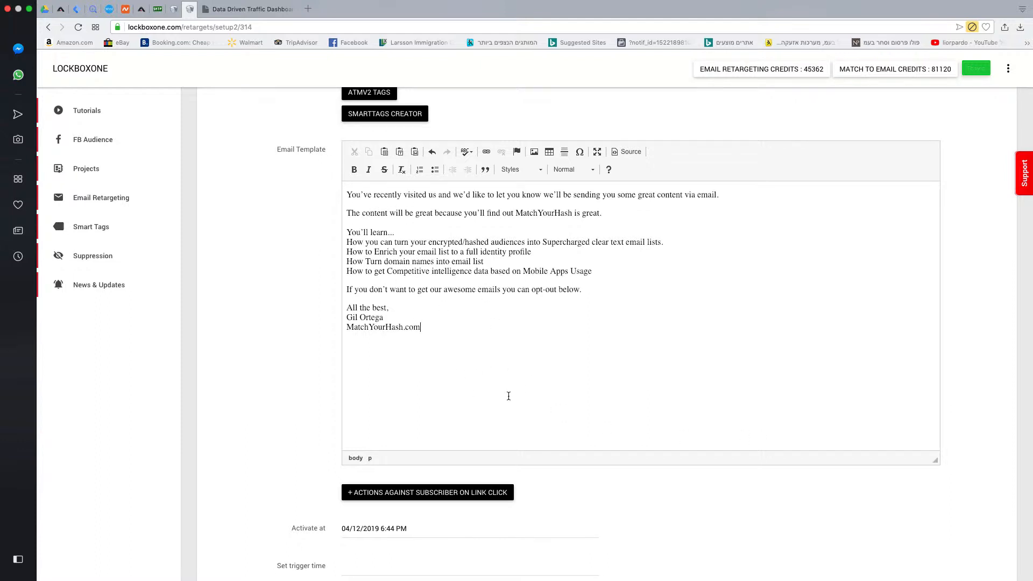
Review the email text, the open action, and the activation and trigger time settings of the autoresponder.
scroll(509, 395, "down", 1)
scroll(308, 276, "up", 5)
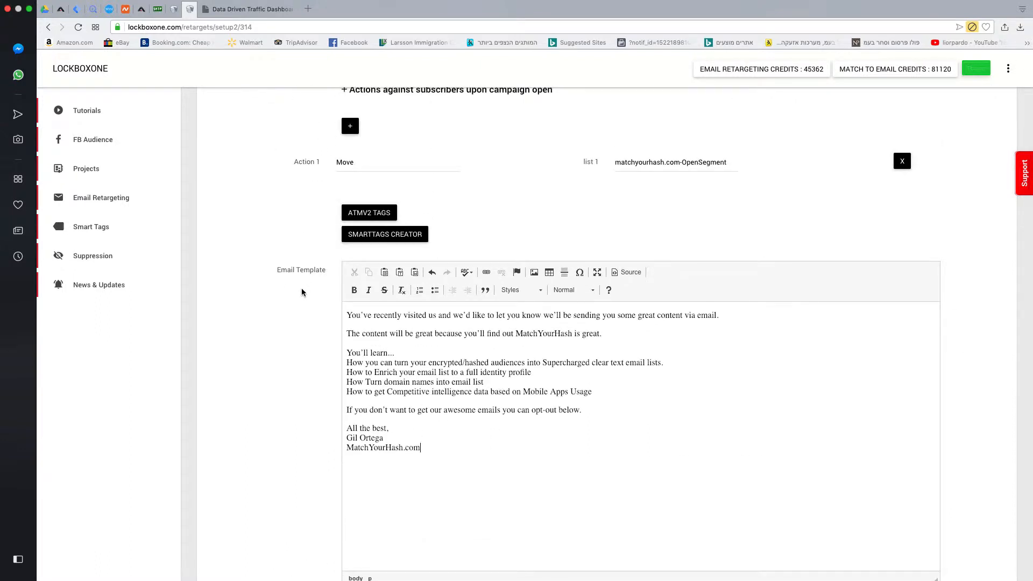
scroll(301, 292, "down", 2)
scroll(302, 292, "down", 3)
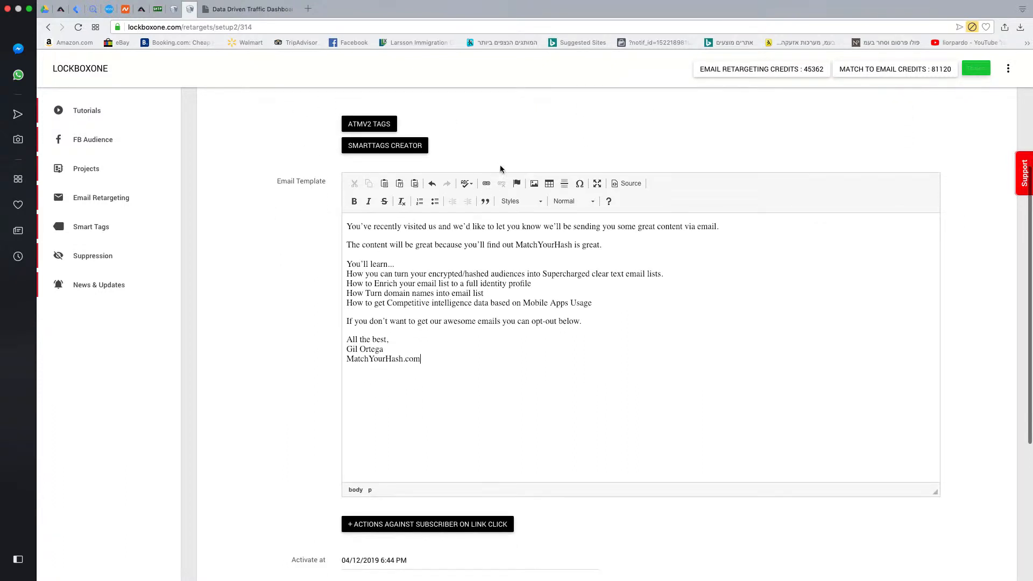
left_click(495, 364)
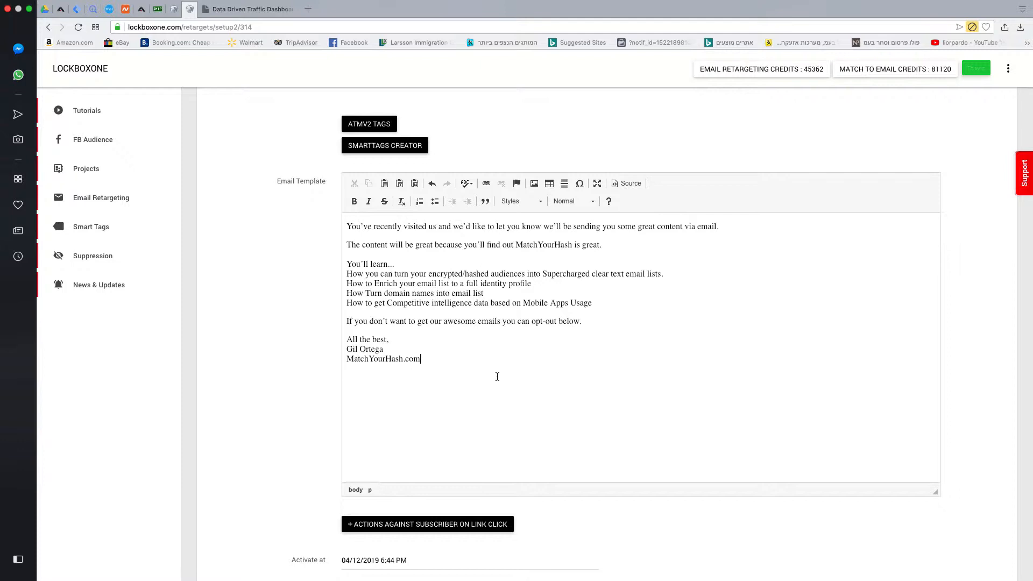
scroll(497, 379, "down", 4)
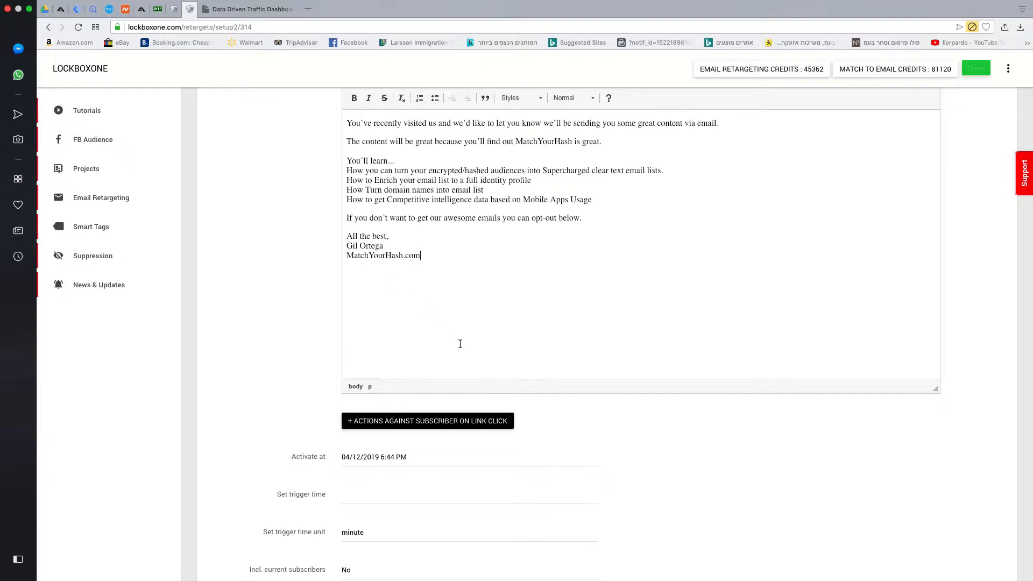
scroll(292, 298, "down", 6)
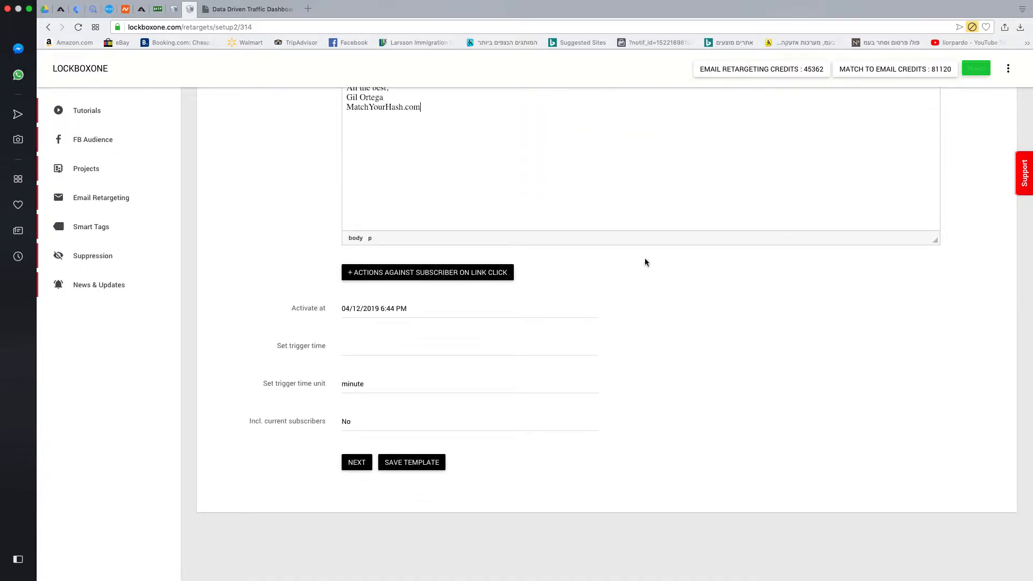
scroll(560, 178, "up", 4)
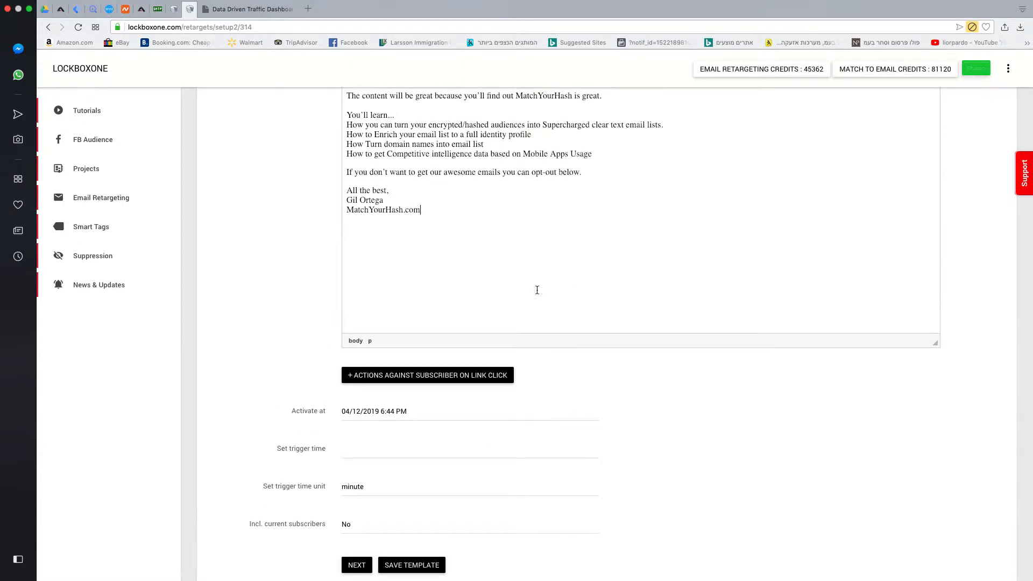
scroll(487, 260, "up", 9)
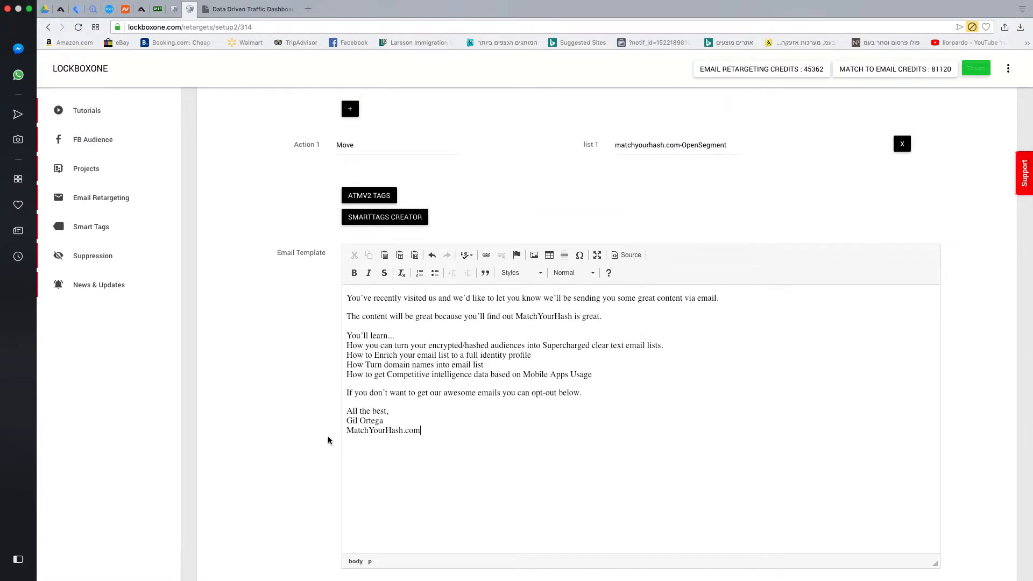
scroll(309, 440, "down", 13)
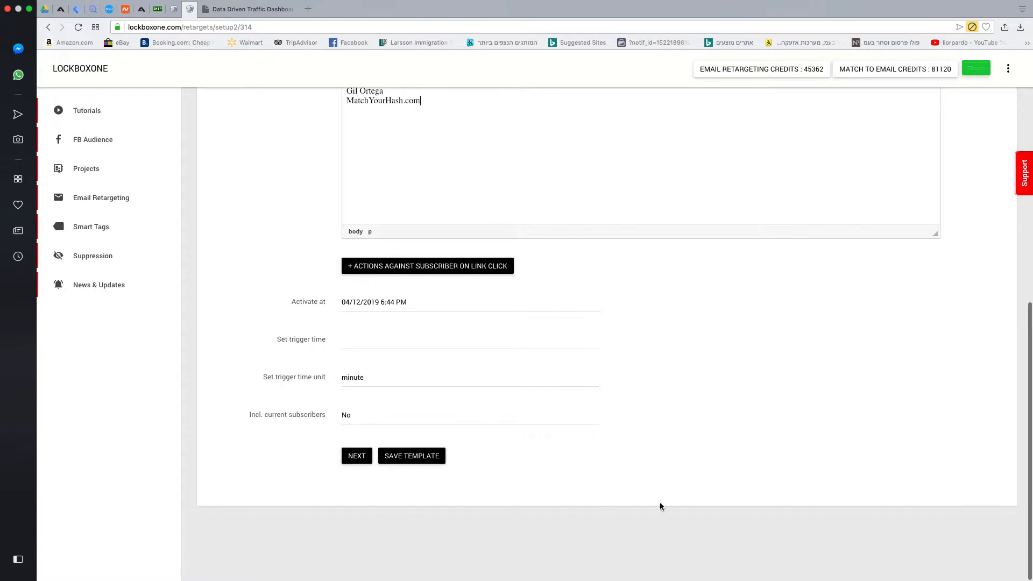
scroll(600, 212, "up", 3)
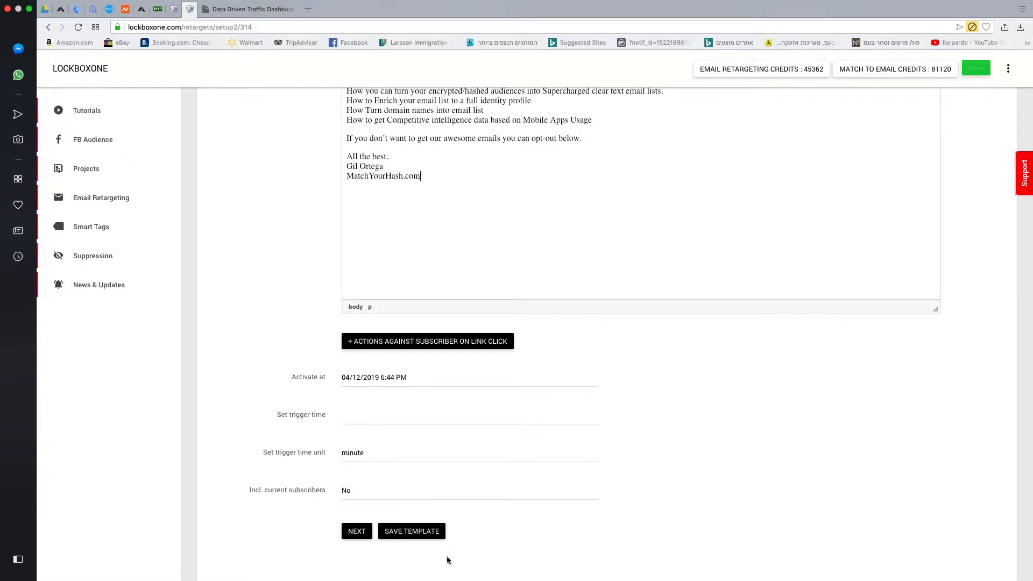
Save the email template and check its company address, unsubscribe and report footer.
left_click(425, 531)
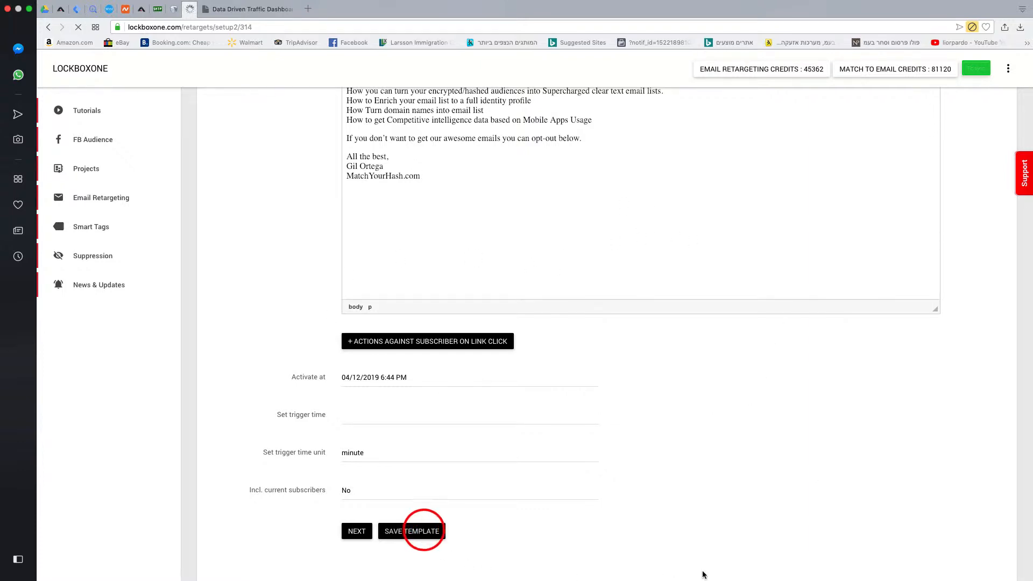
scroll(489, 515, "down", 3)
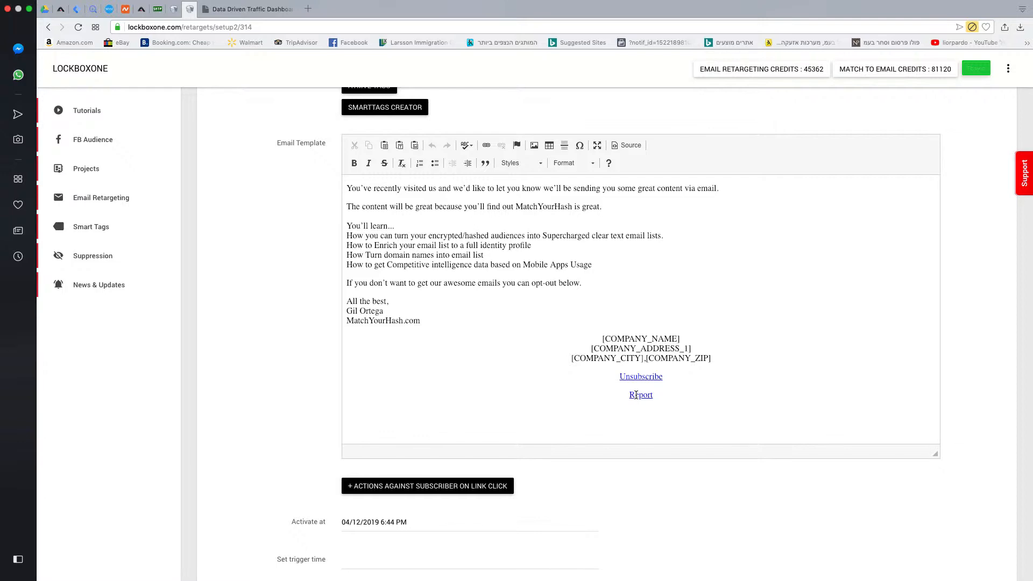
Set the autoresponder's activation time to 8:30 AM on 04/12/2019.
scroll(711, 492, "down", 5)
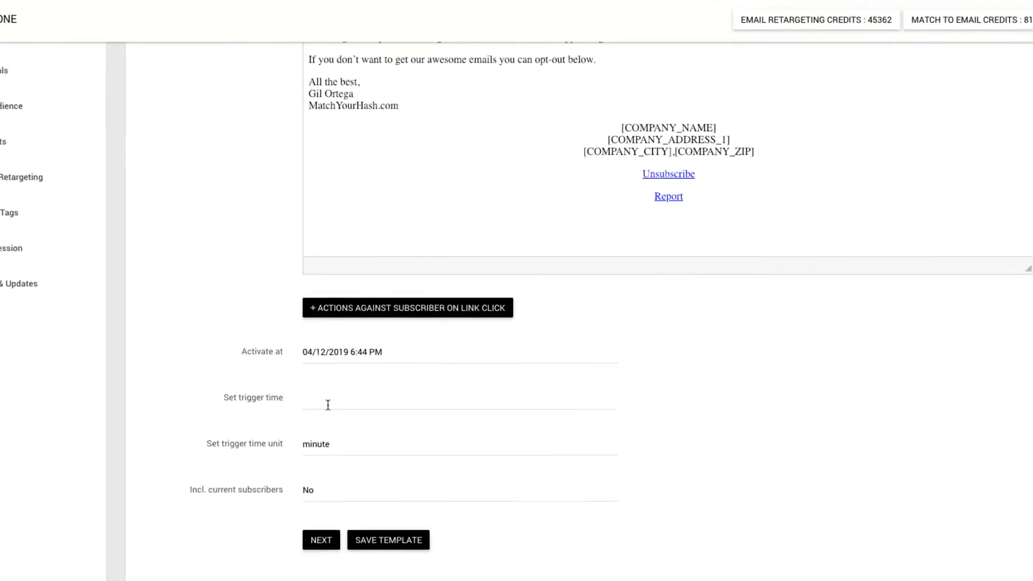
scroll(226, 377, "down", 2)
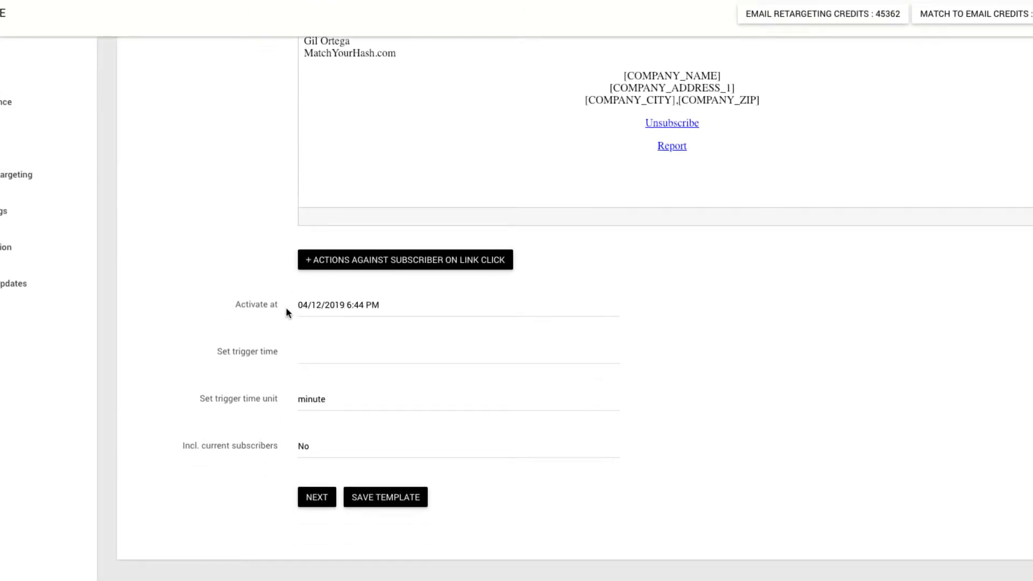
left_click(350, 308)
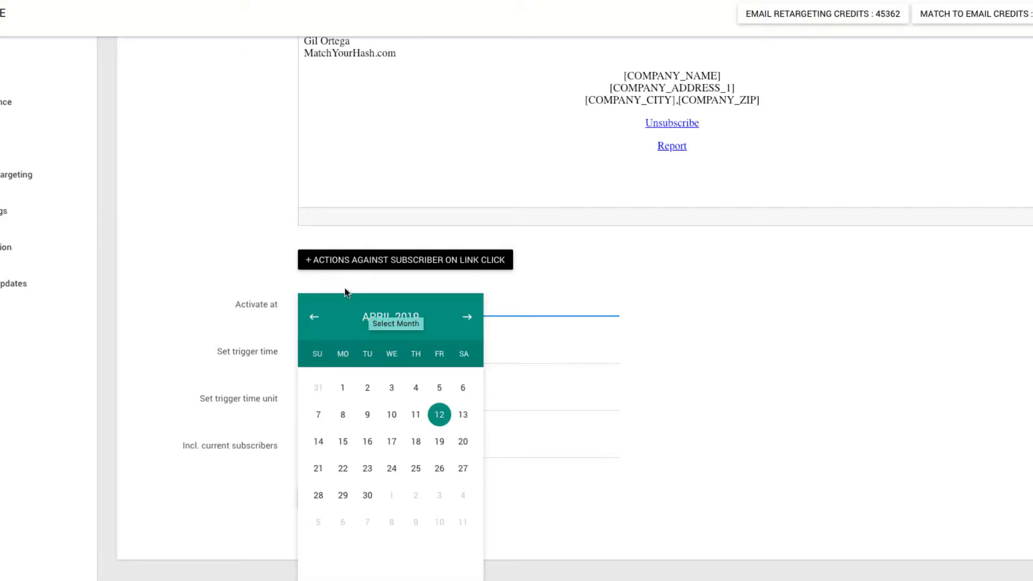
scroll(248, 331, "down", 3)
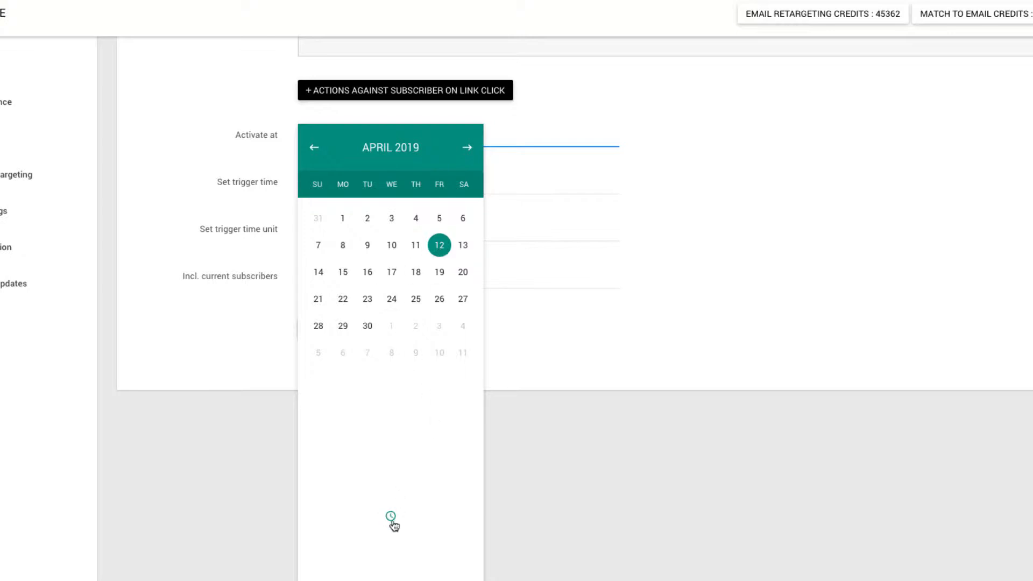
left_click(391, 518)
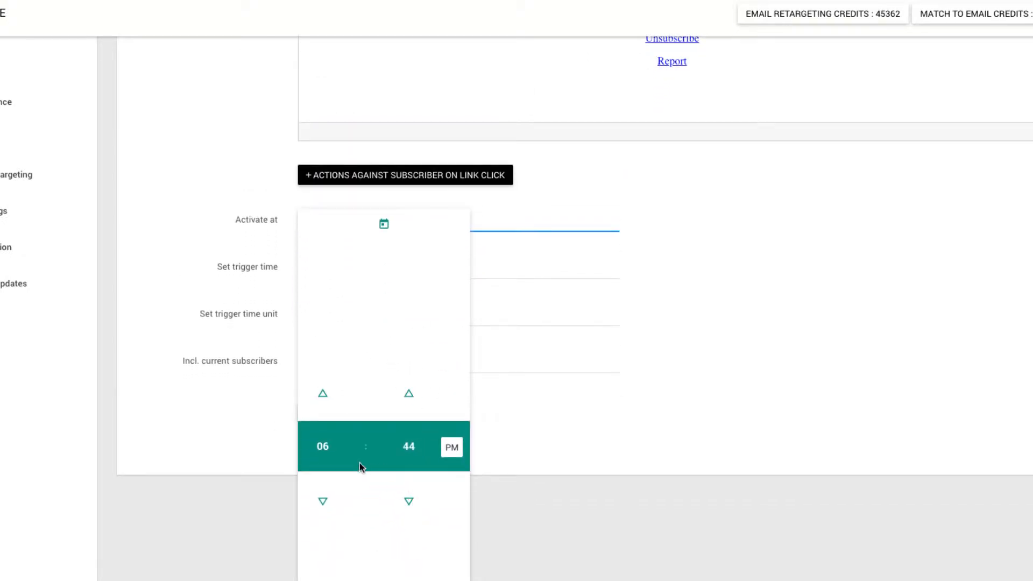
left_click(323, 395)
left_click(323, 395)
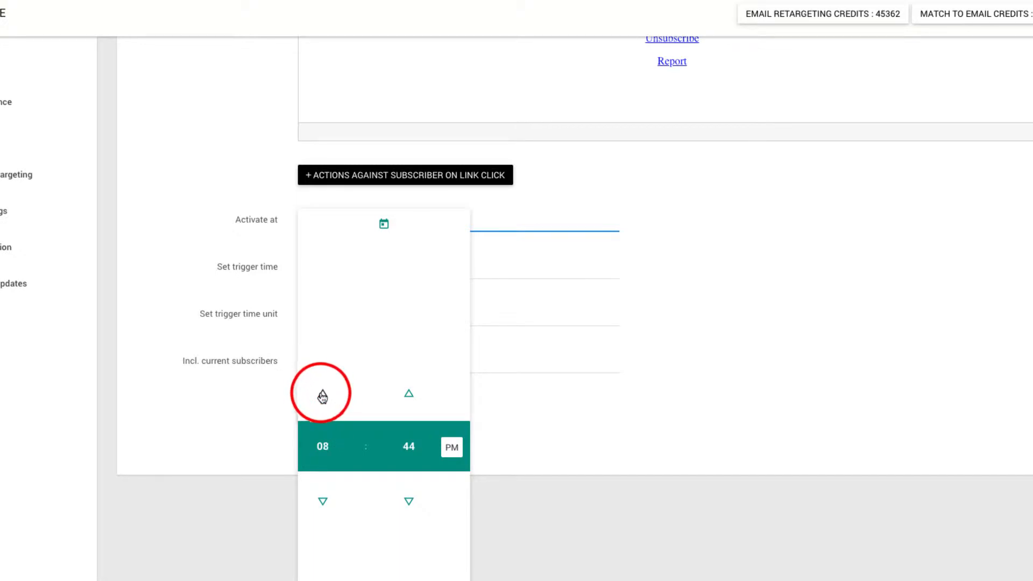
left_click(407, 501)
left_click(408, 501)
left_click(407, 501)
left_click(407, 501)
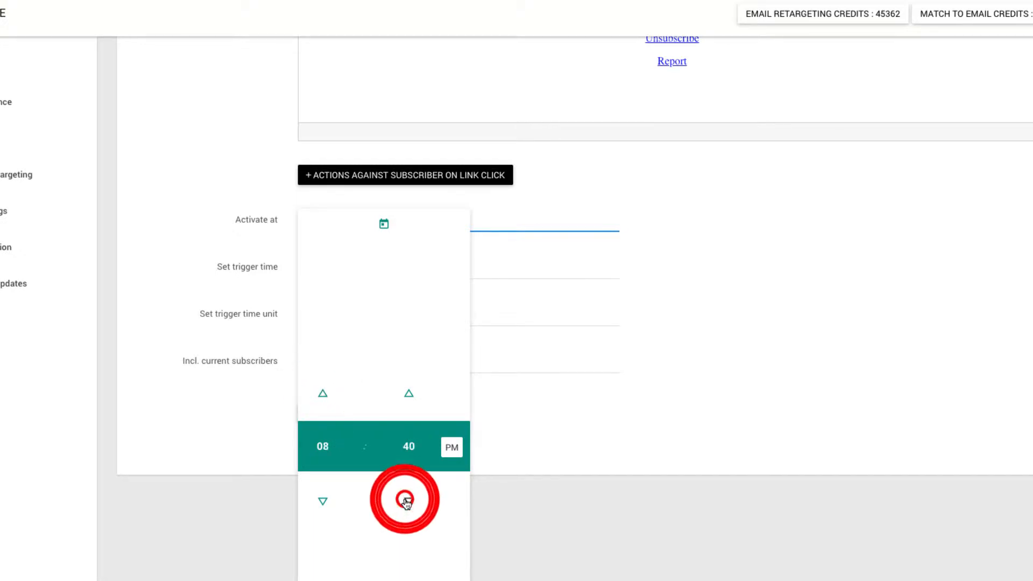
left_click(407, 501)
left_click(407, 501)
left_click(408, 501)
left_click(407, 501)
left_click(408, 501)
left_click(407, 501)
left_click(407, 501)
left_click(407, 501)
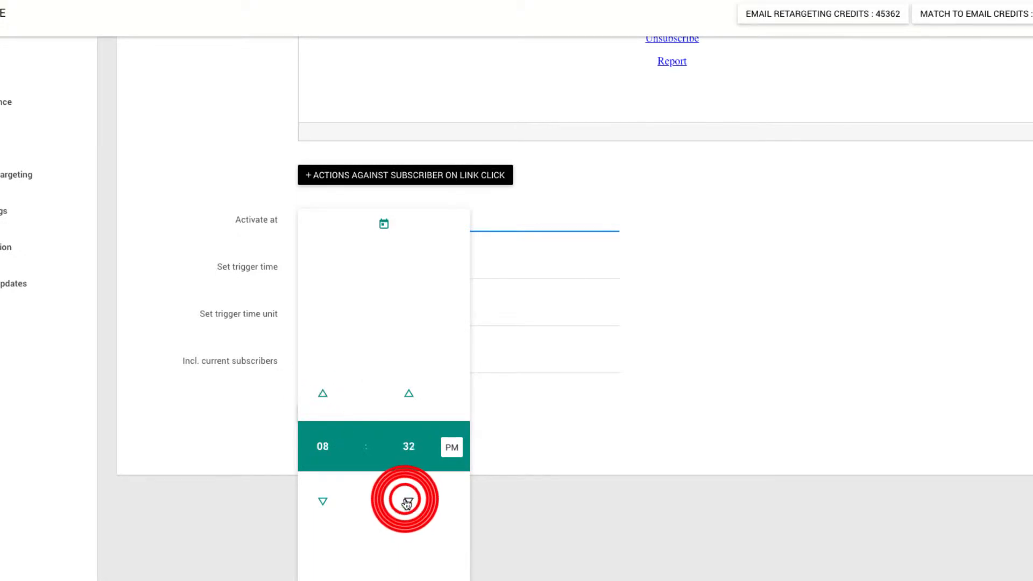
left_click(408, 501)
left_click(408, 501)
left_click(451, 447)
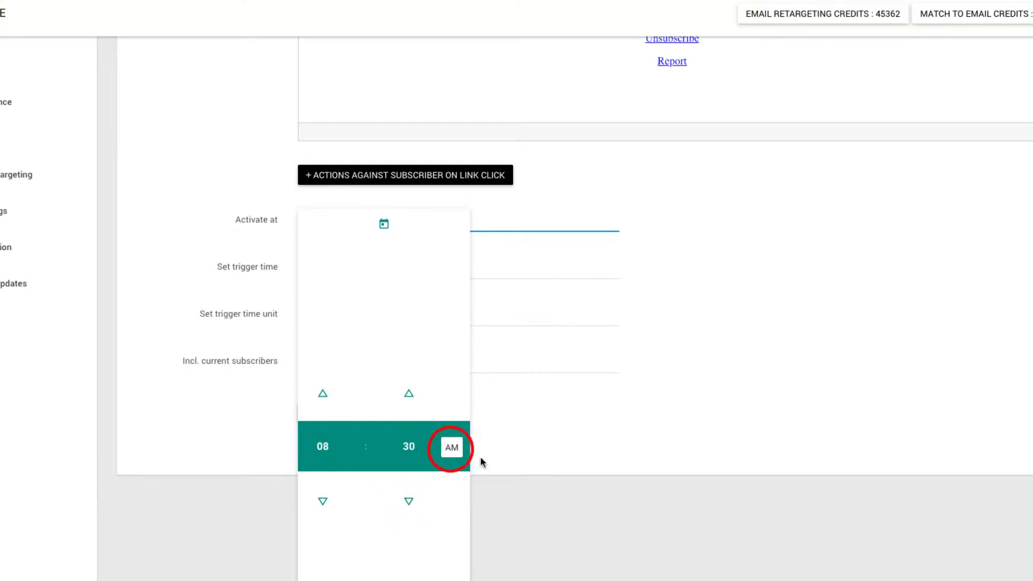
left_click(537, 450)
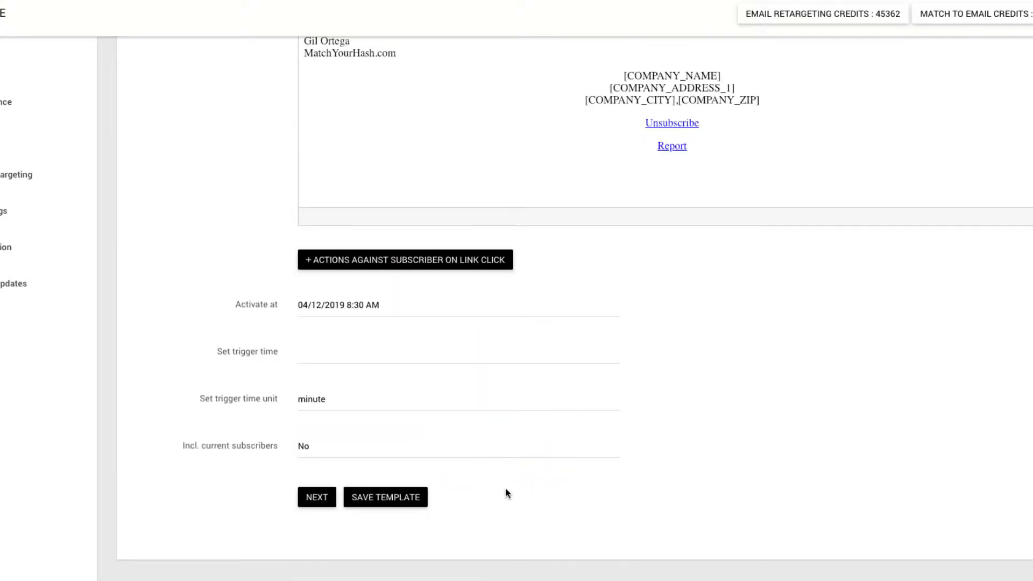
Set the trigger time to 0 with hour as the time unit.
left_click(307, 354)
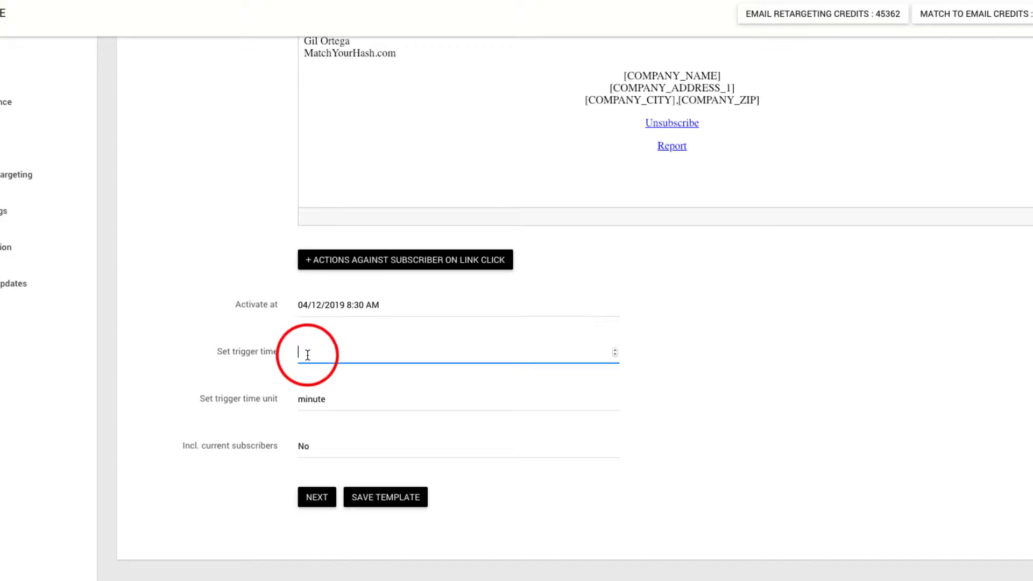
type("0")
left_click(323, 401)
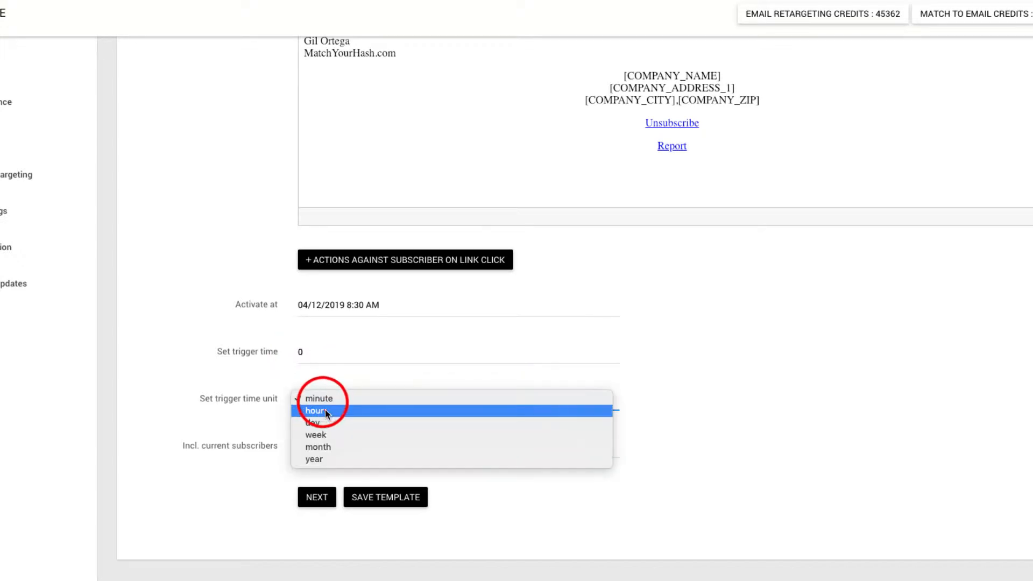
left_click(323, 410)
Keep the option to include current subscribers at No and submit the email retargeting campaign.
scroll(186, 366, "up", 5)
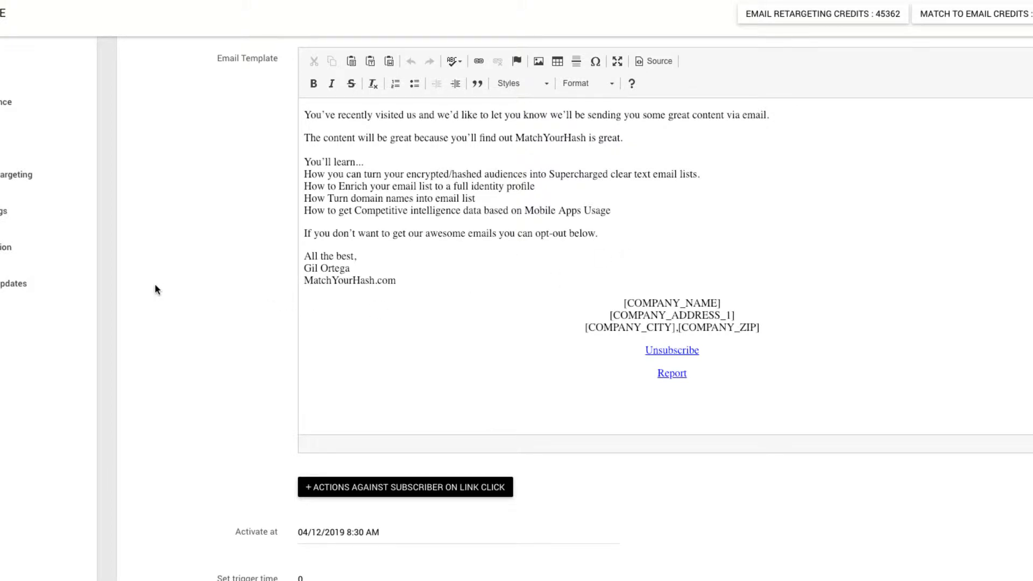
scroll(155, 289, "down", 5)
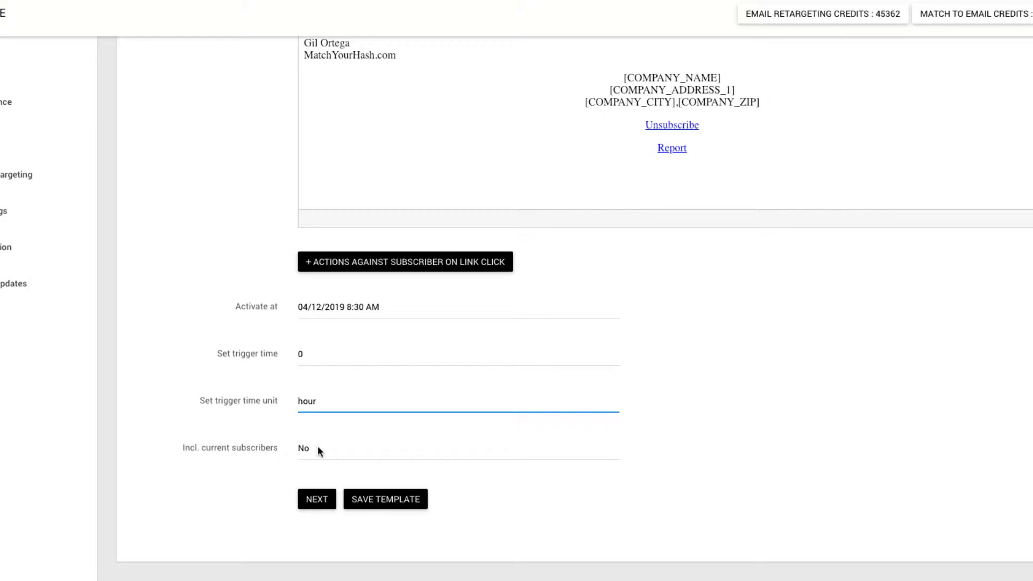
left_click(313, 450)
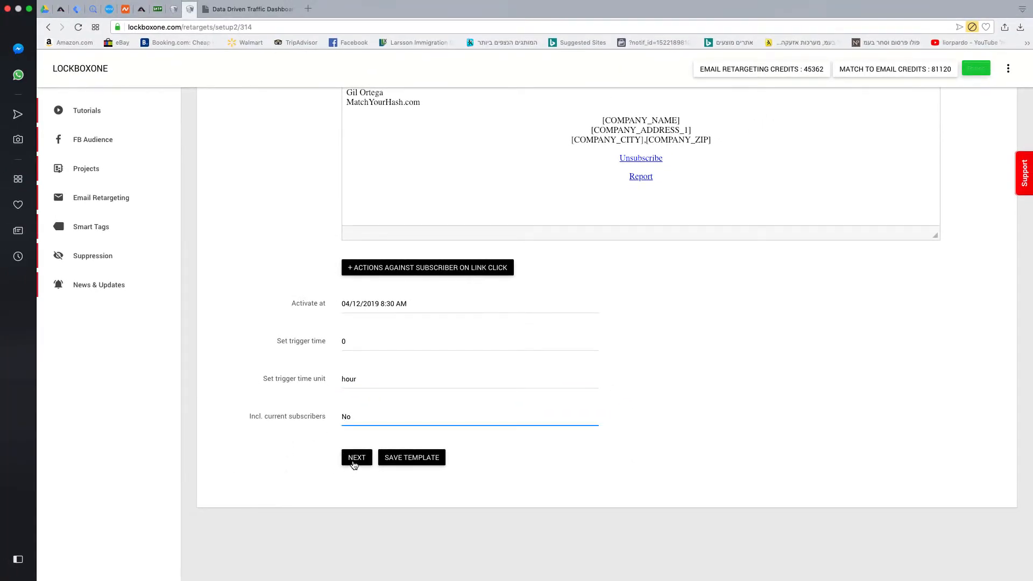
left_click(355, 458)
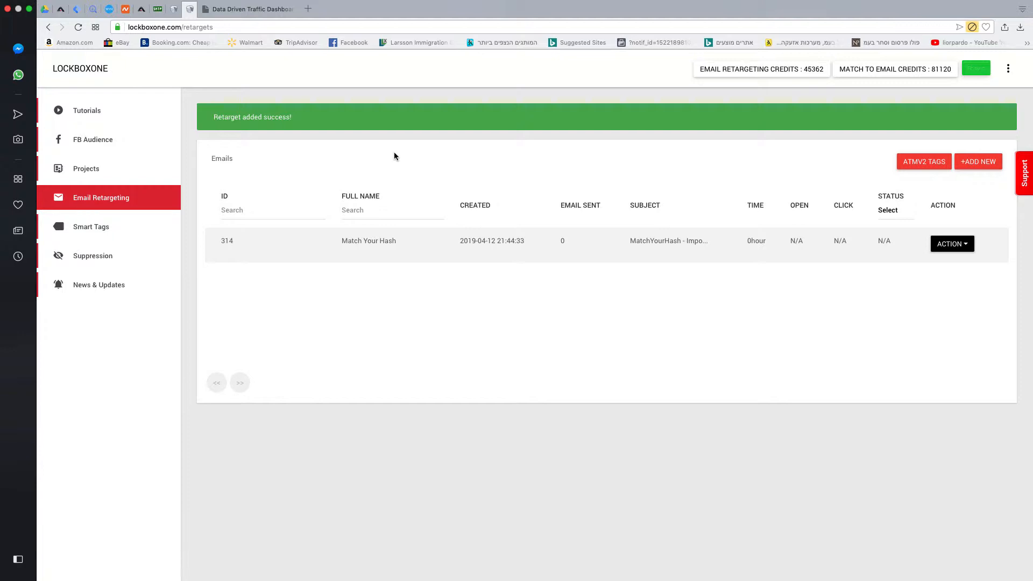
Look through the actions available for the Match Your Hash campaign and open the support request form.
left_click(964, 245)
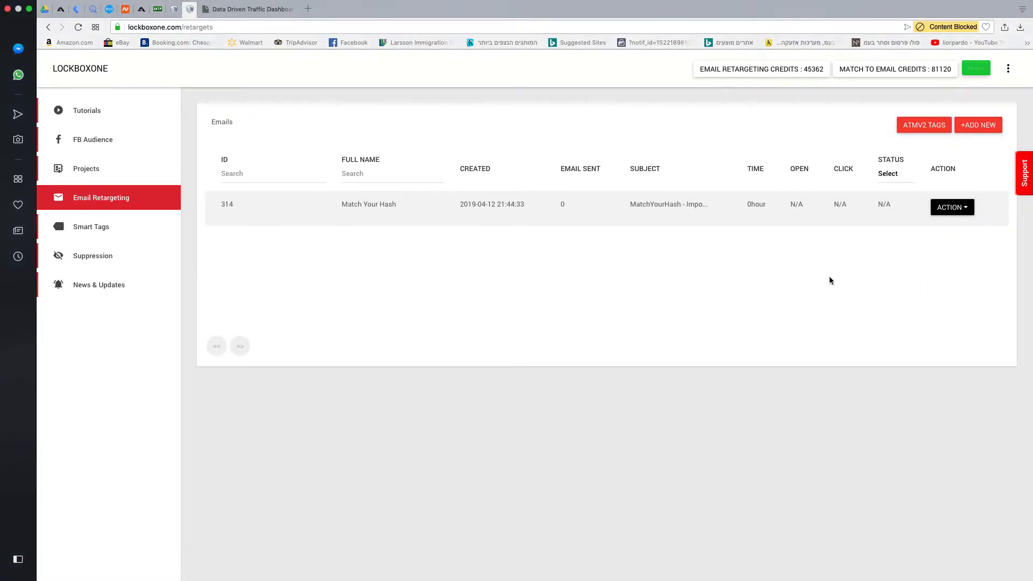
left_click(964, 211)
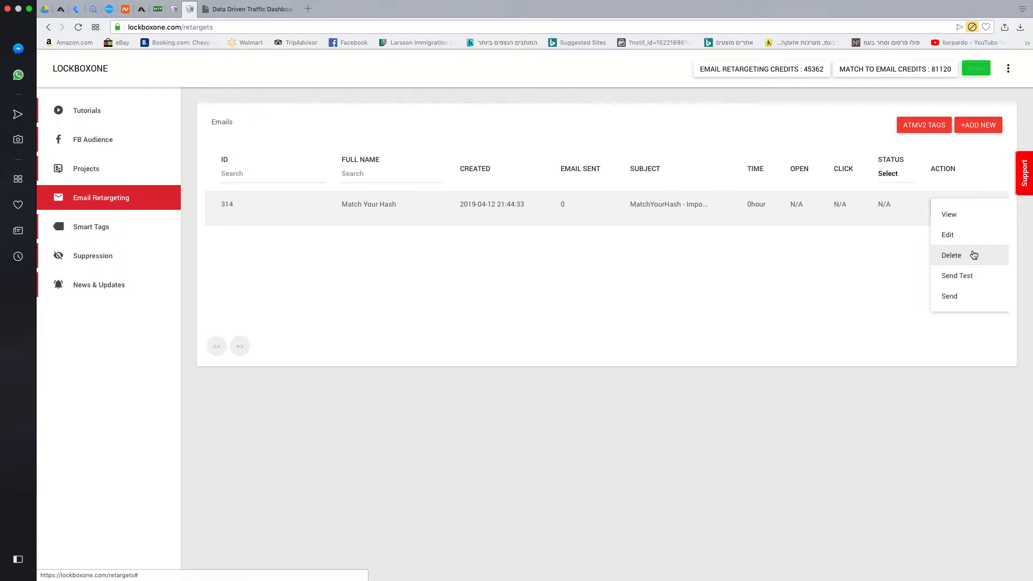
left_click(1025, 173)
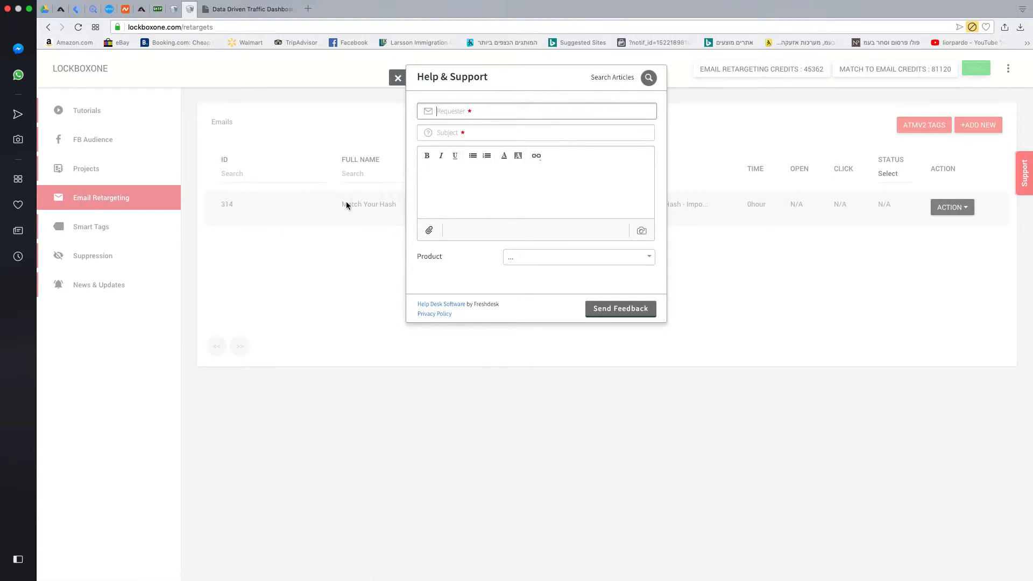
Examine the matchyourhash.com entry in the project list, and view and close the support request form.
left_click(77, 170)
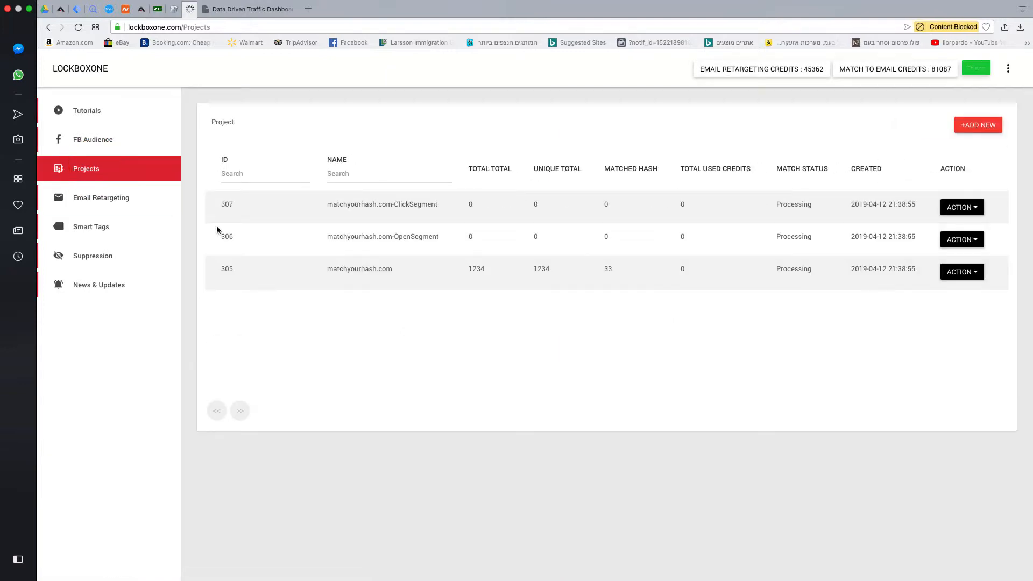
left_click_drag(221, 268, 365, 307)
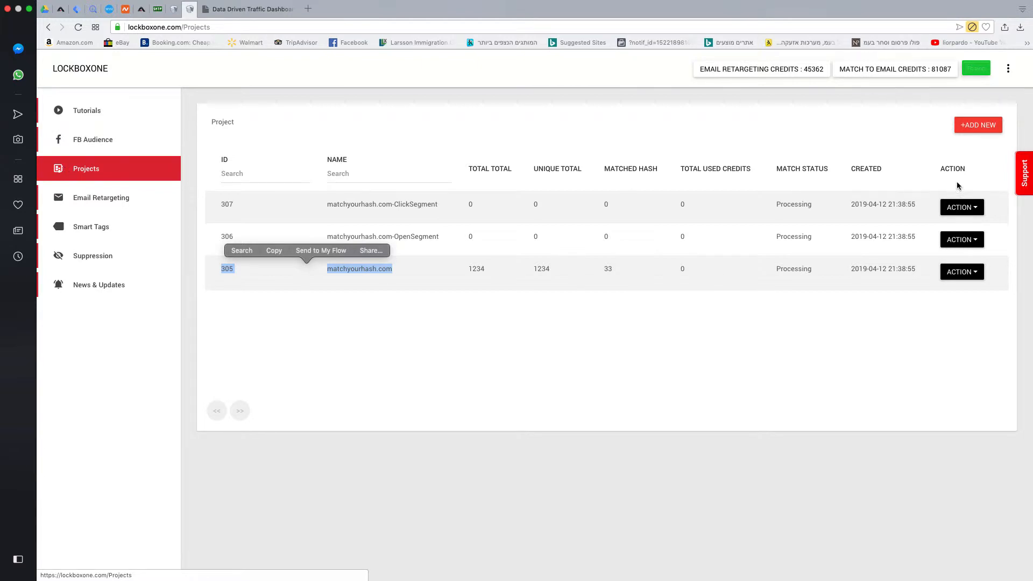
left_click(1024, 173)
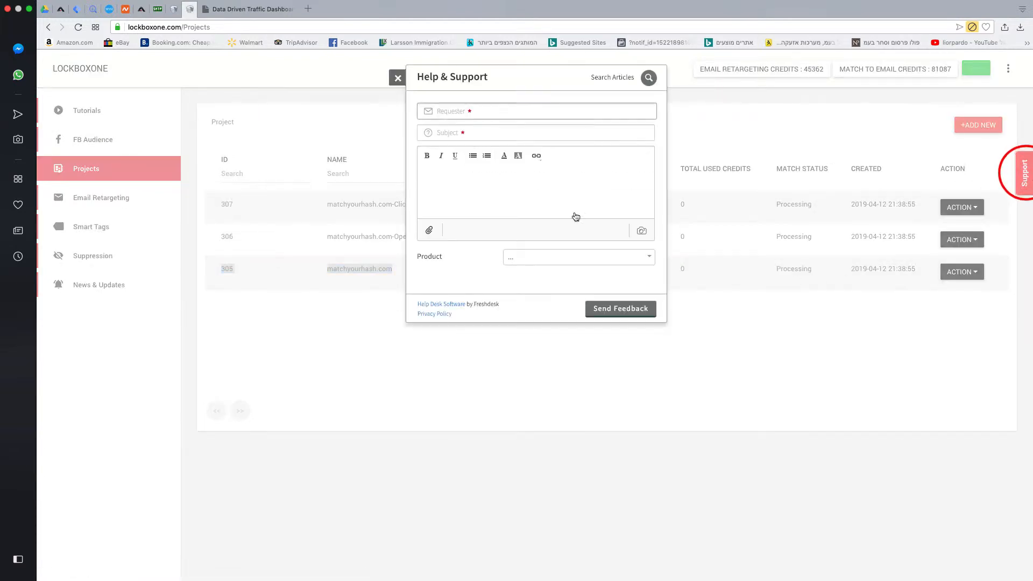
left_click(398, 78)
left_click(548, 355)
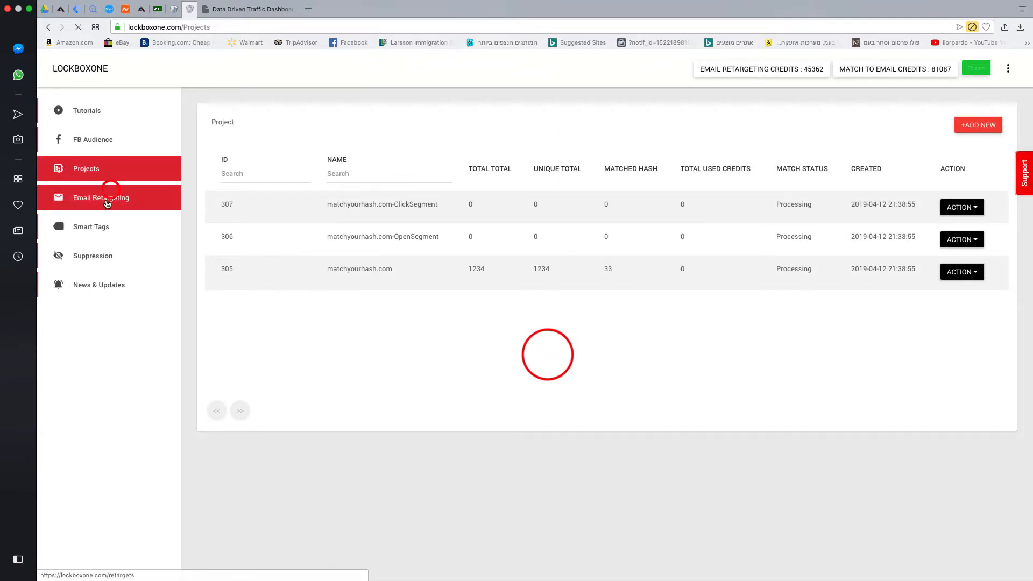
Send a test of the Match Your Hash retargeting email to a previously used recipient address.
left_click(102, 197)
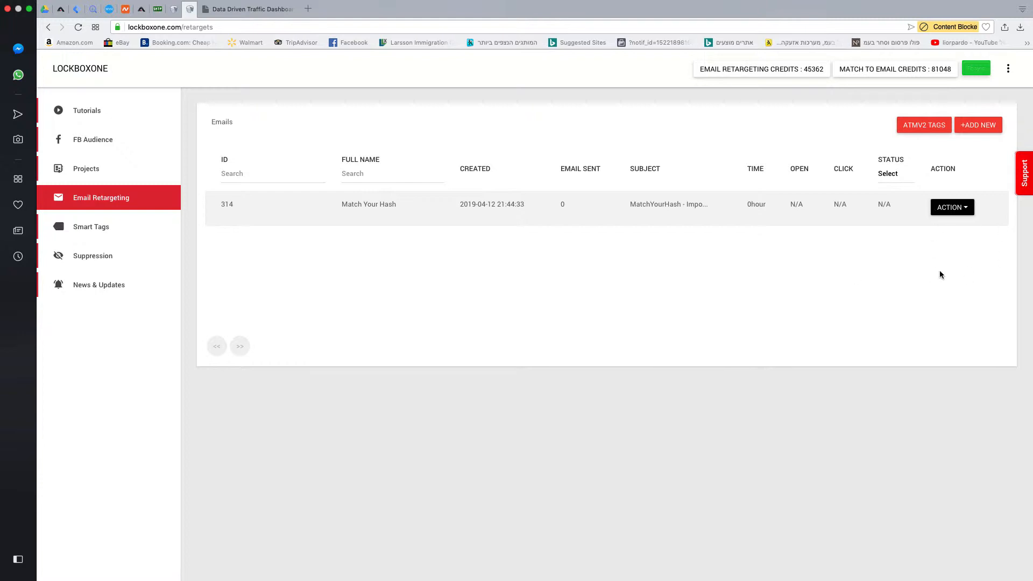
left_click(960, 208)
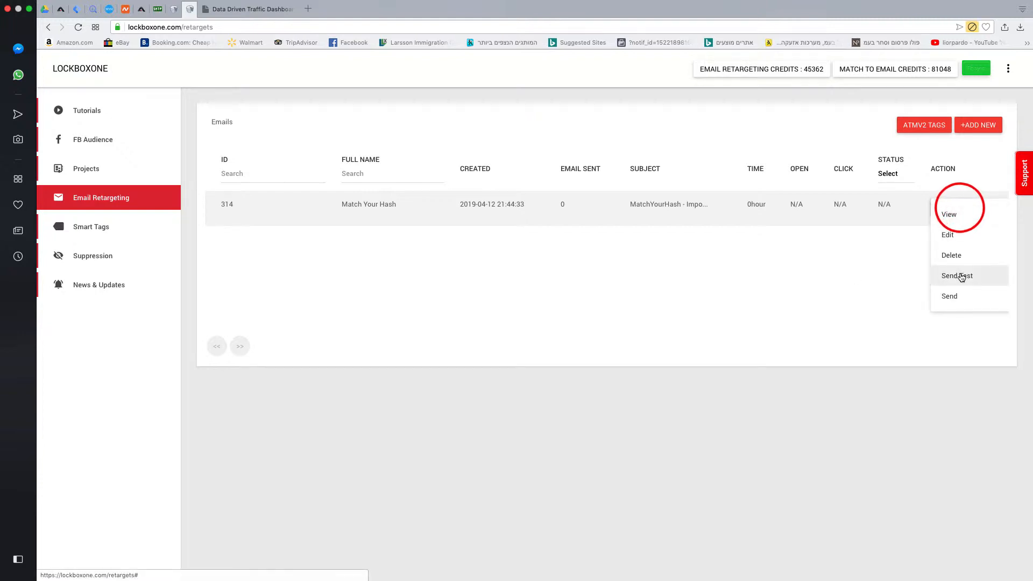
left_click(960, 276)
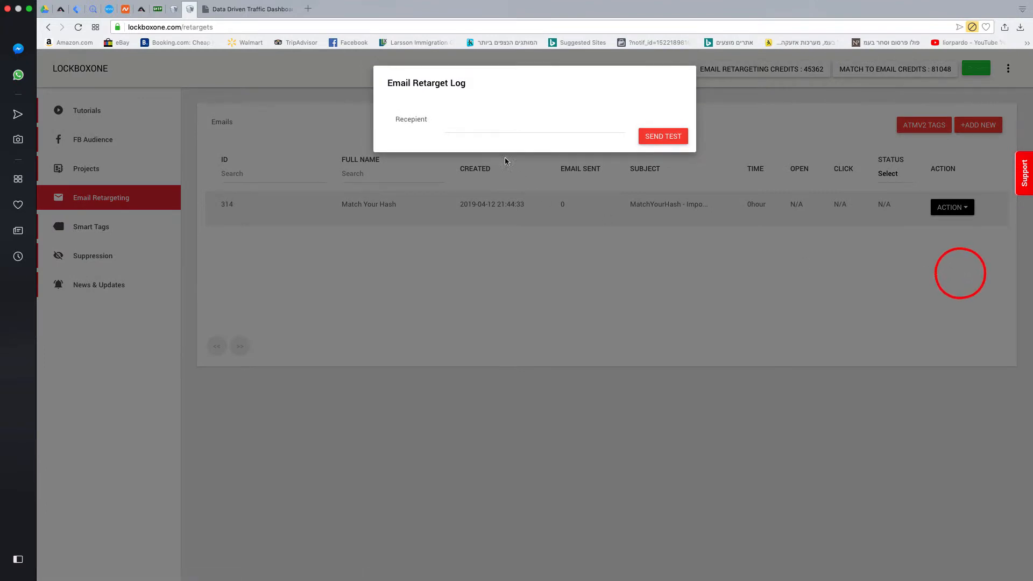
left_click(484, 128)
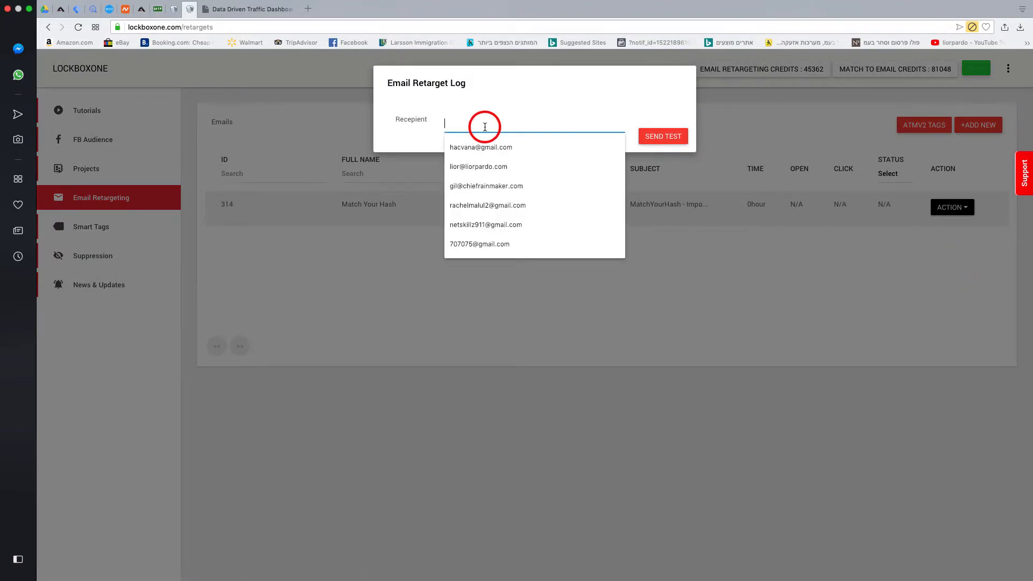
left_click(457, 146)
left_click(656, 138)
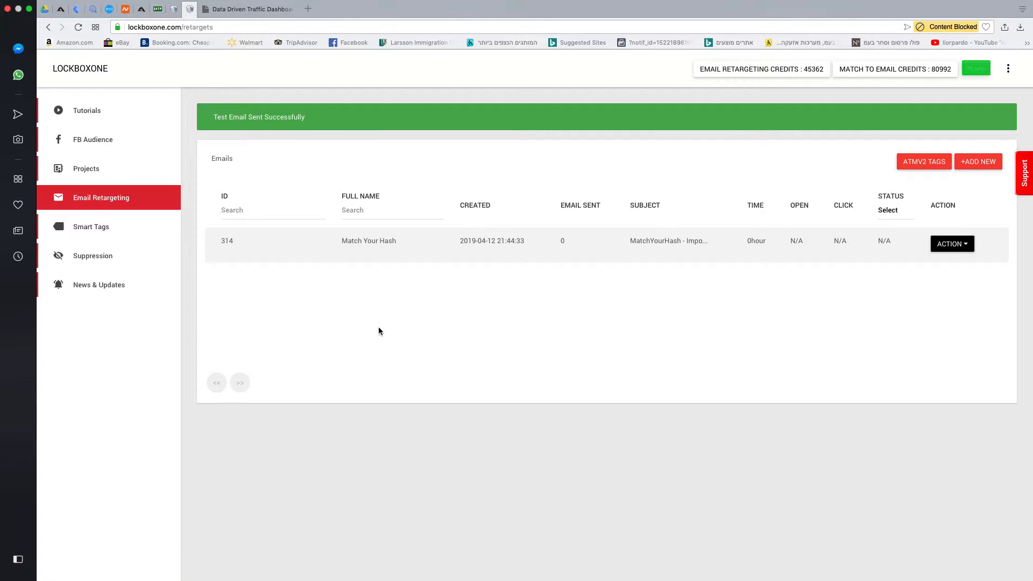
Examine the received test email in Gmail and return to the Lockboxone campaign list.
left_click(547, 358)
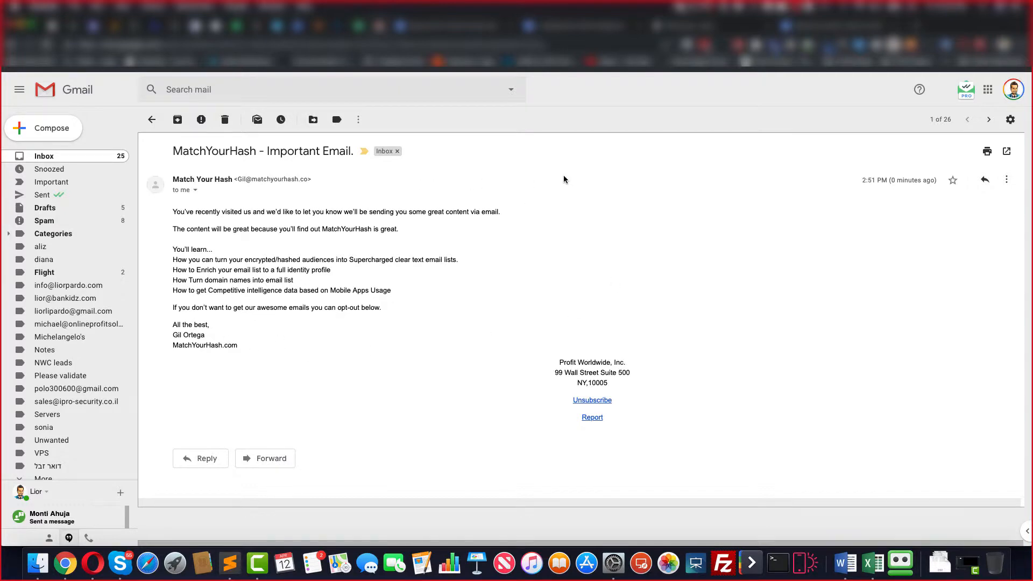
key("ctrl+Right")
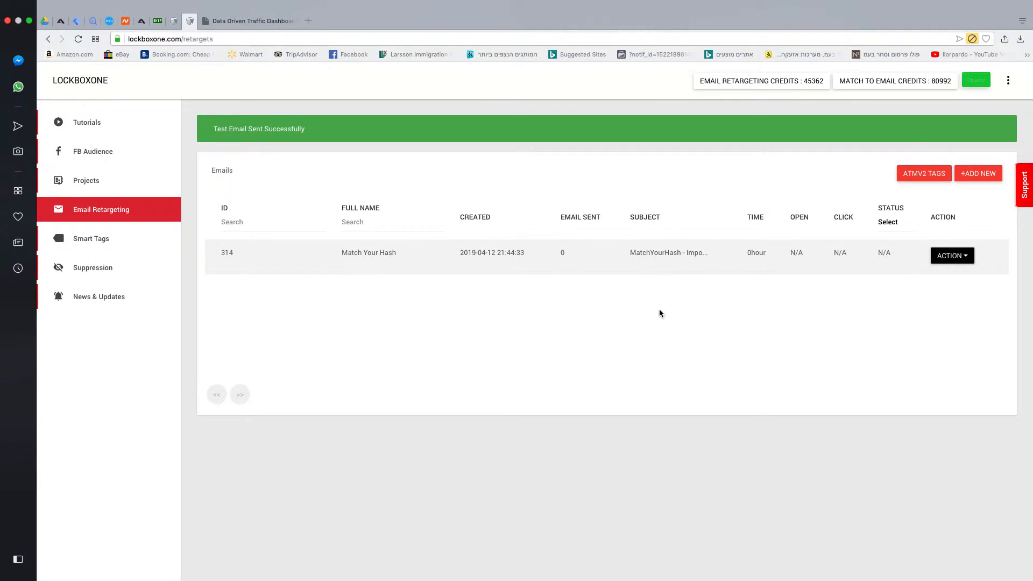
left_click(660, 311)
Send the Match Your Hash retargeting email campaign and confirm the sending.
left_click(966, 258)
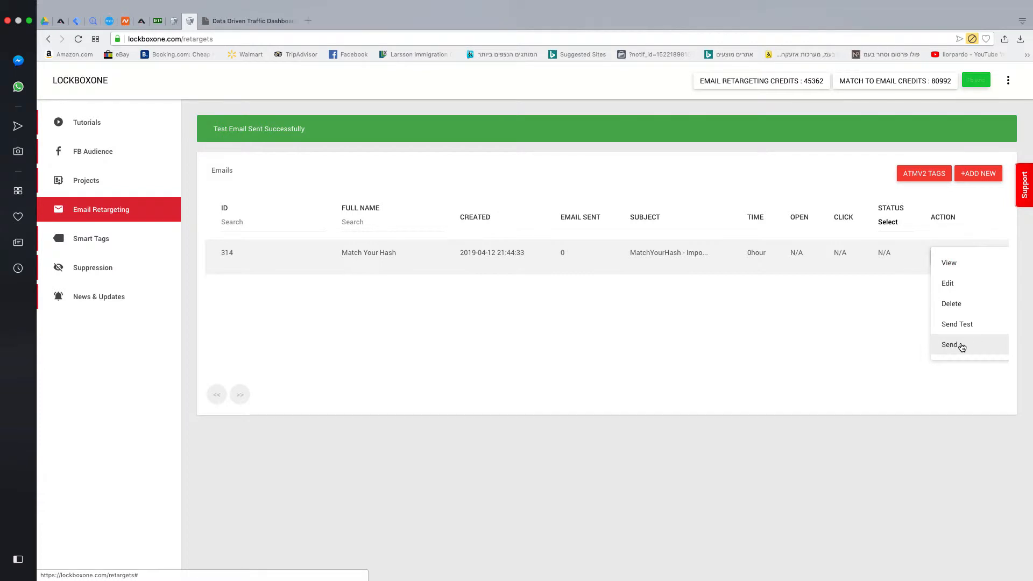
left_click(950, 345)
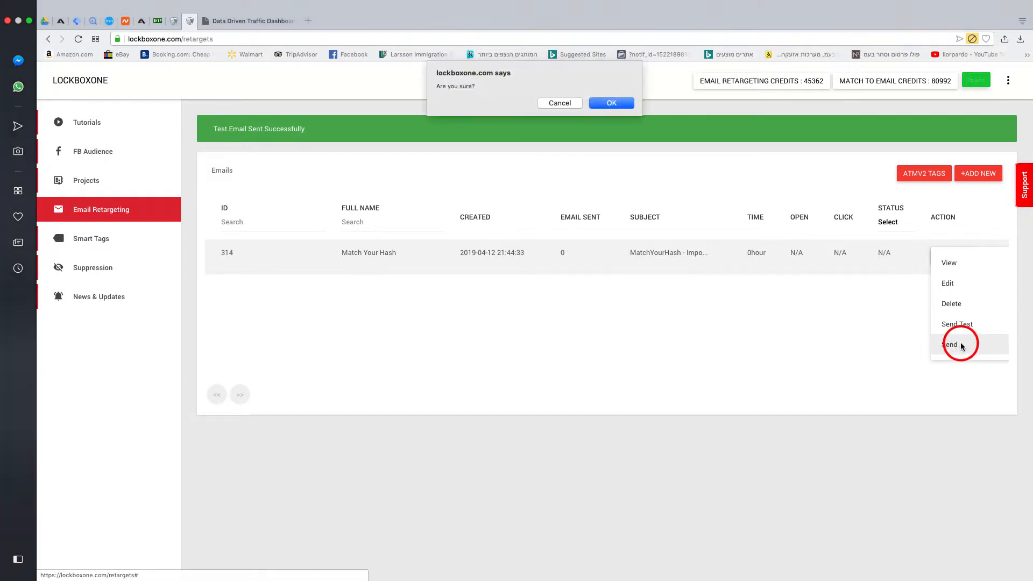
left_click(612, 104)
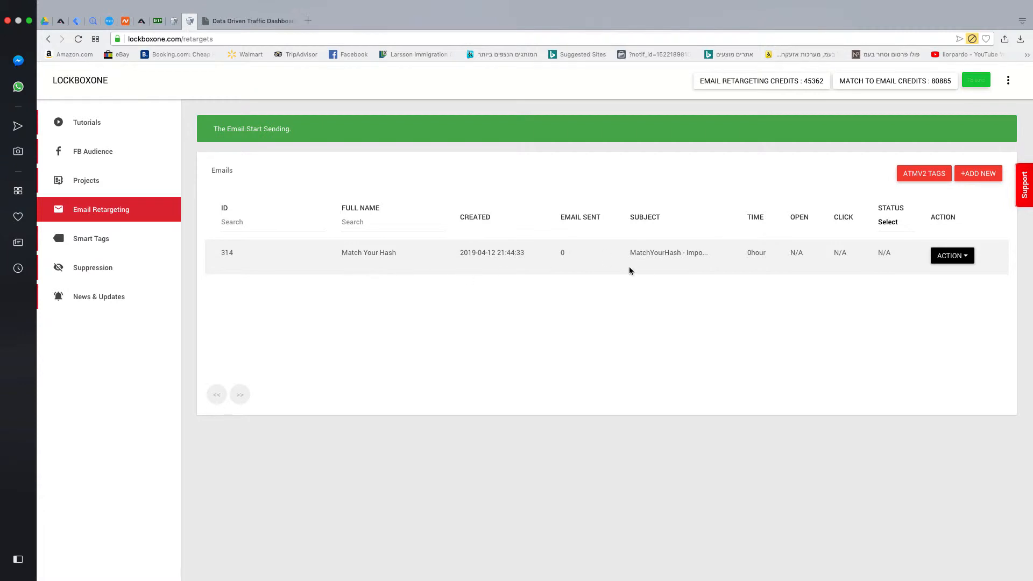
left_click_drag(341, 254, 408, 257)
left_click(377, 311)
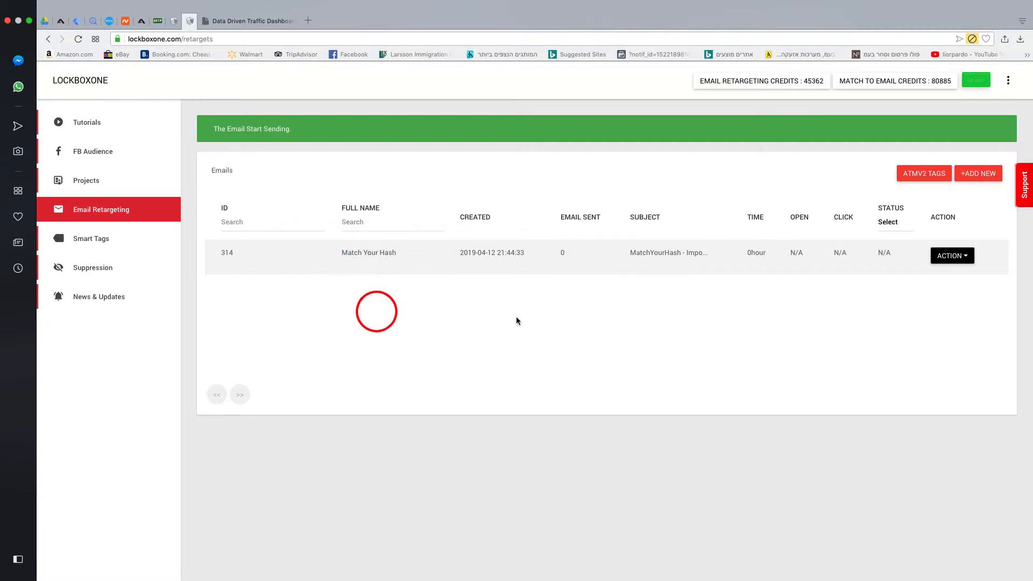
Start a new Autoresponder email retargeting campaign for the matchyourhash.com-OpenSegment project and continue to its setup.
left_click(979, 174)
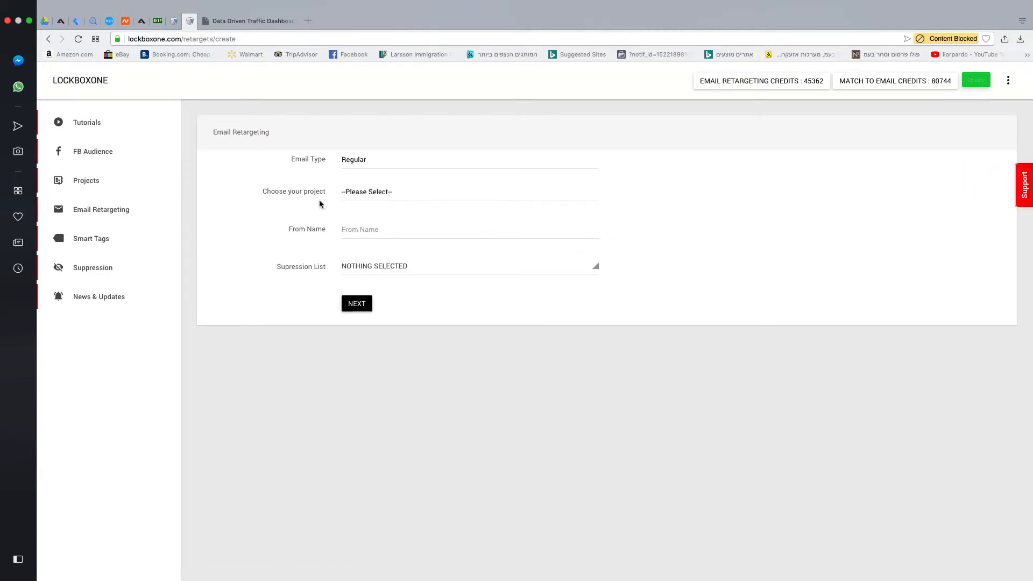
left_click(345, 160)
left_click(348, 169)
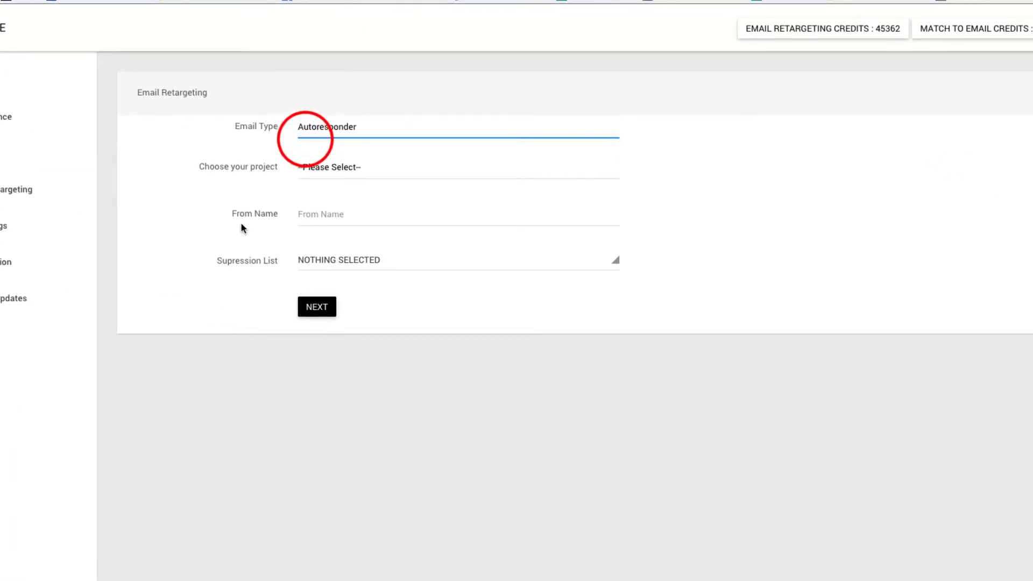
left_click(345, 168)
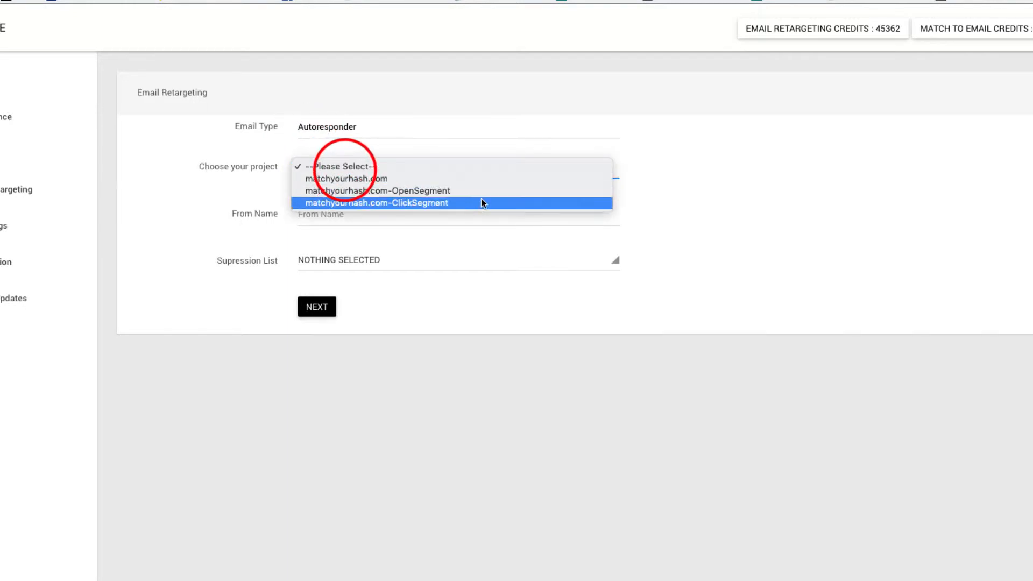
left_click(467, 192)
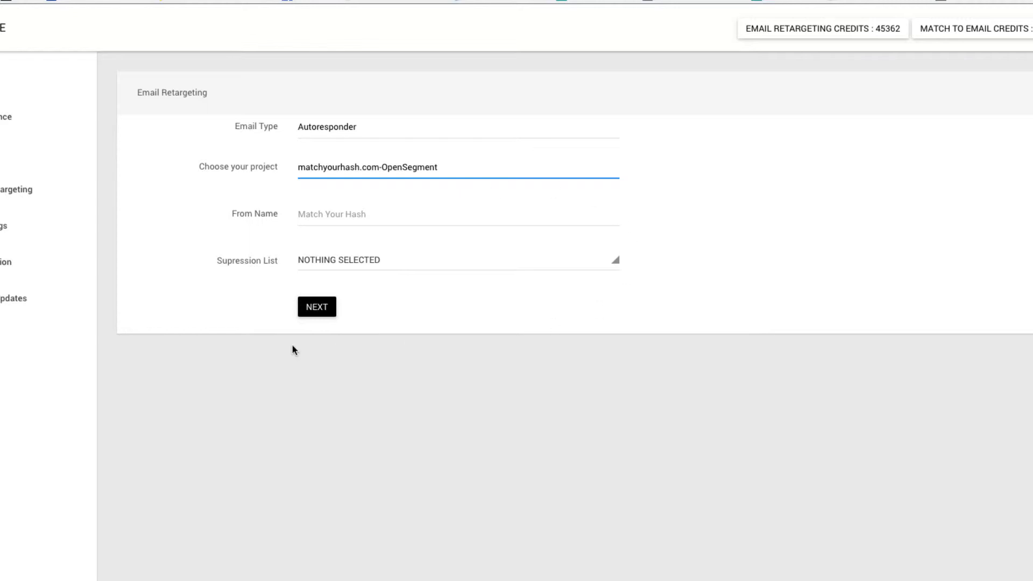
left_click(319, 322)
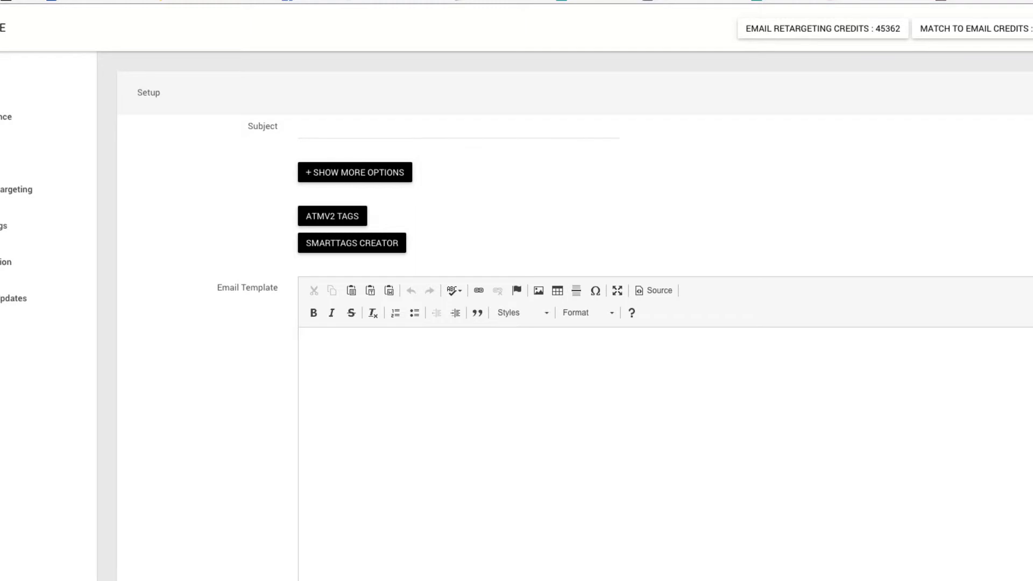
Set the email subject to "Matching Hash to Email - Yeah, We're Great!" and briefly view the additional campaign open action options.
left_click(413, 127)
type("Matching Hash to Email - Yeah, We’re Great!")
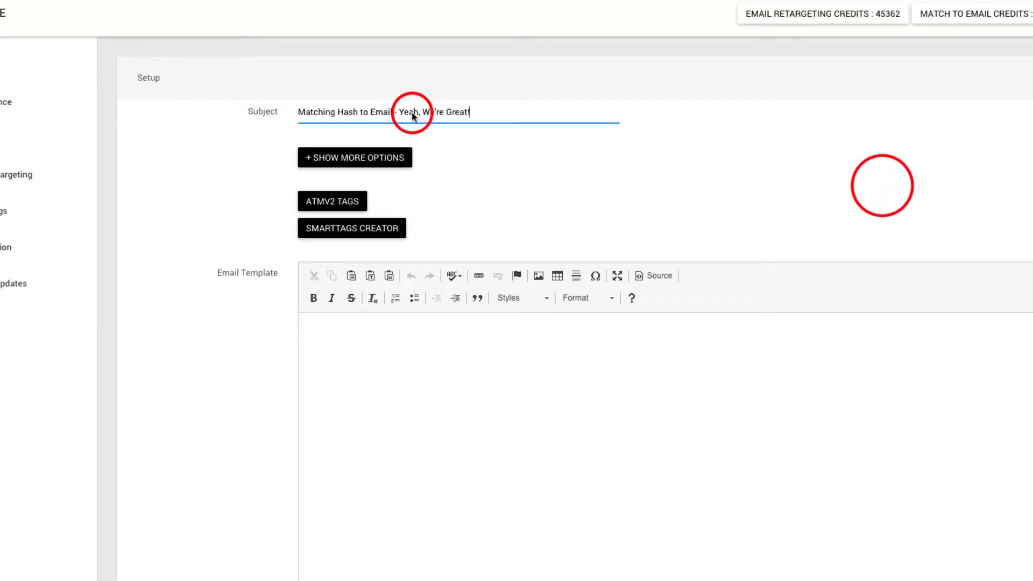
left_click(346, 160)
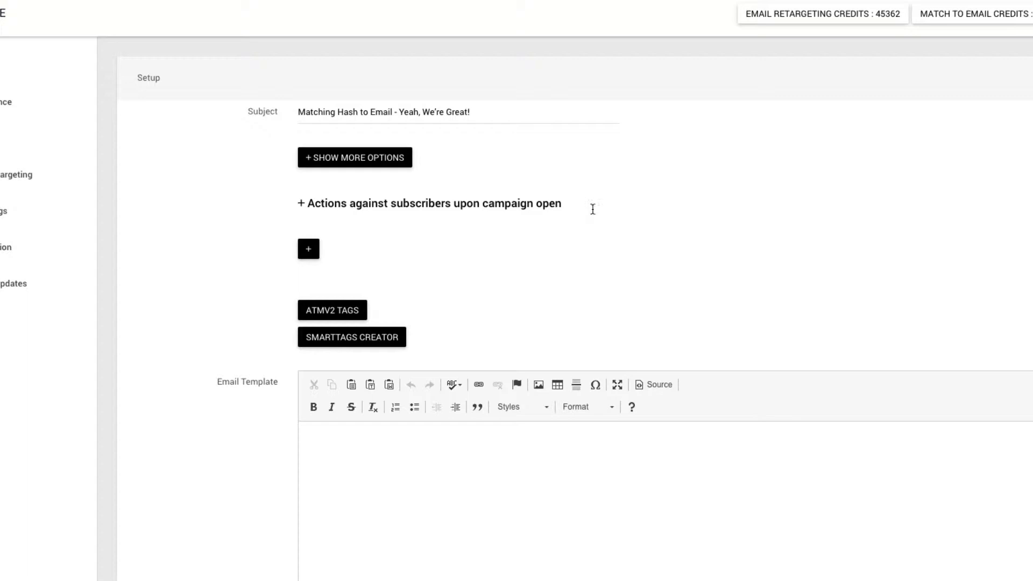
left_click(376, 161)
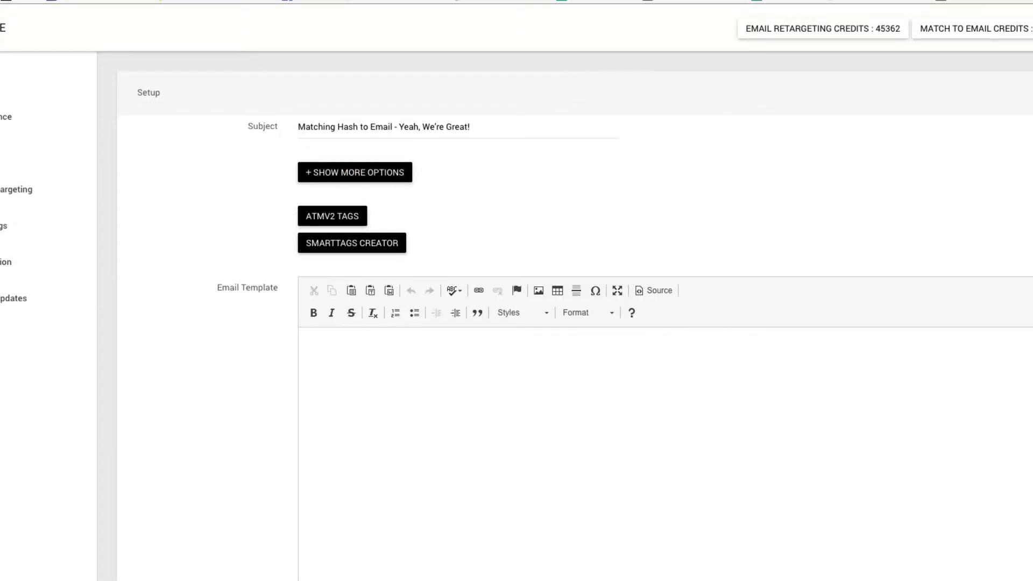
Fill the email template with the prepared message beginning "Hey, you got hashes? get emails. CALLTOACTION".
left_click(477, 418)
type("Hey, you got hashes? get emails. CALLTOACTION That’s right, you can turn your encrypted/hashed audiences into Supercharged clear text email lists. Here’s the thing, we said we were going to send you some great content, the truth is, we’re just going to let you know how great we are at matching your hashes to clear text emails.  We’ve done the research and tried all the companies out there who offer hash to email matching services. The best matches we found was 62%, the average was 44% and here we are a 88% average match rate.  CALLTOACTION  We make a very difficult task look easy.  Plus, creating an account is affordable with super fast file turn-around.  All the best, Gil Ortega MatchYourHash.com  Check Our Other Products: AgencyXLR - Simplified Bulk Email LockBox - We turn your first-party data into a first-class business solution.")
scroll(700, 491, "down", 3)
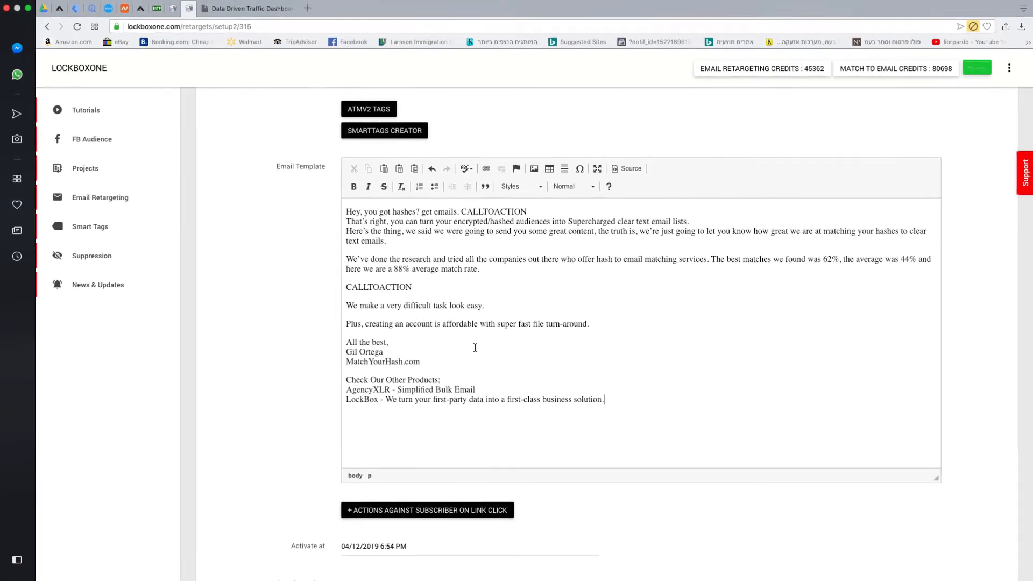
scroll(475, 354, "up", 1)
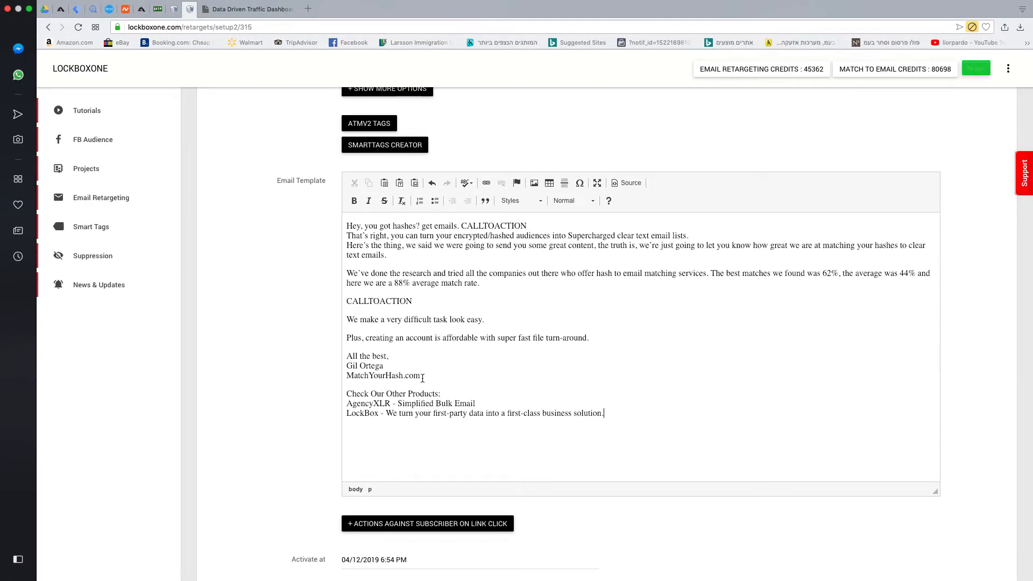
Open MatchYourHash.com from the message signature in a new browser tab, copy its page address and return to the Lockboxone email setup.
left_click_drag(421, 375, 345, 378)
key("super+c")
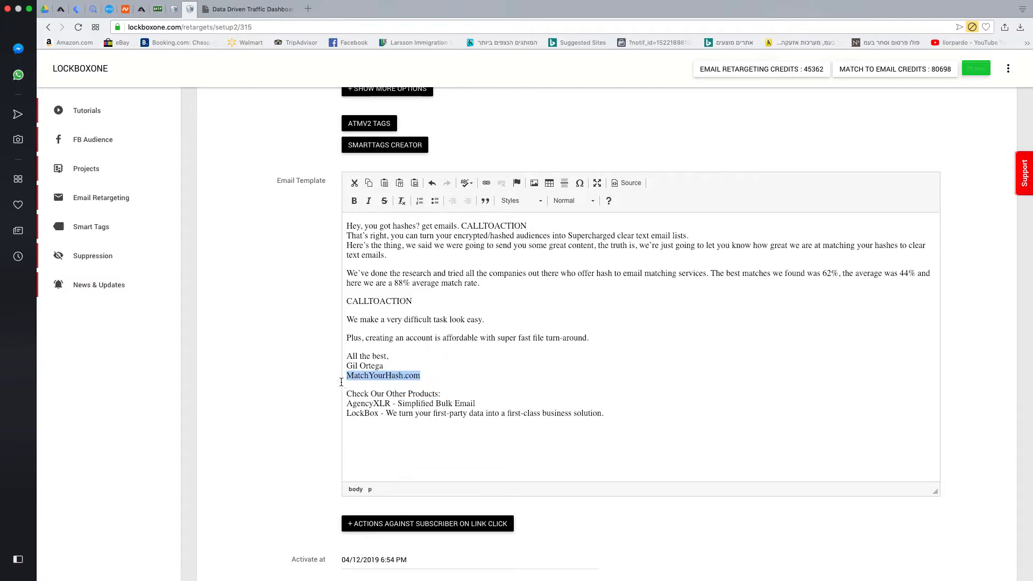
left_click(308, 10)
key("super+v")
key("Return")
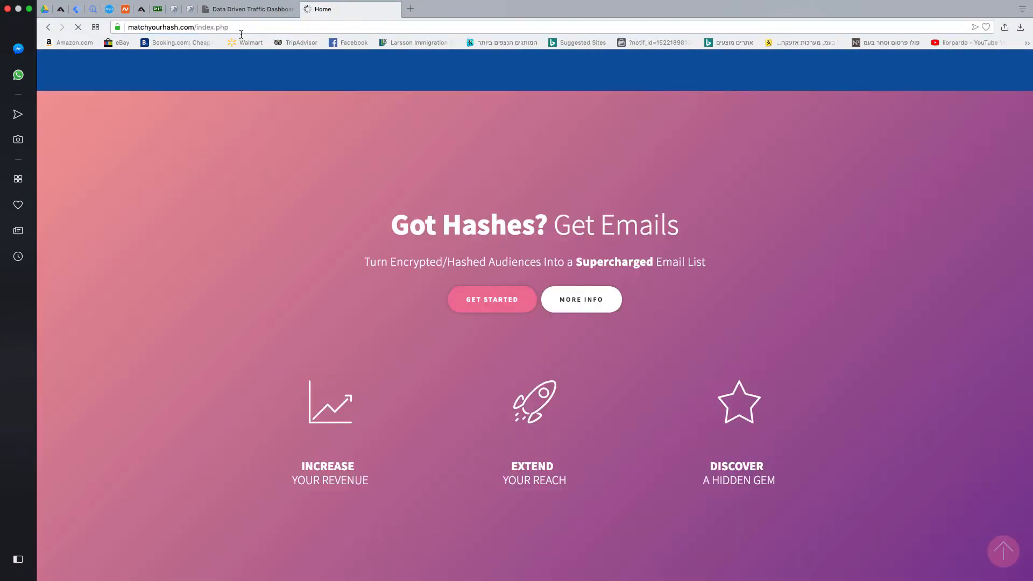
left_click_drag(232, 27, 112, 27)
key("super+c")
left_click(189, 9)
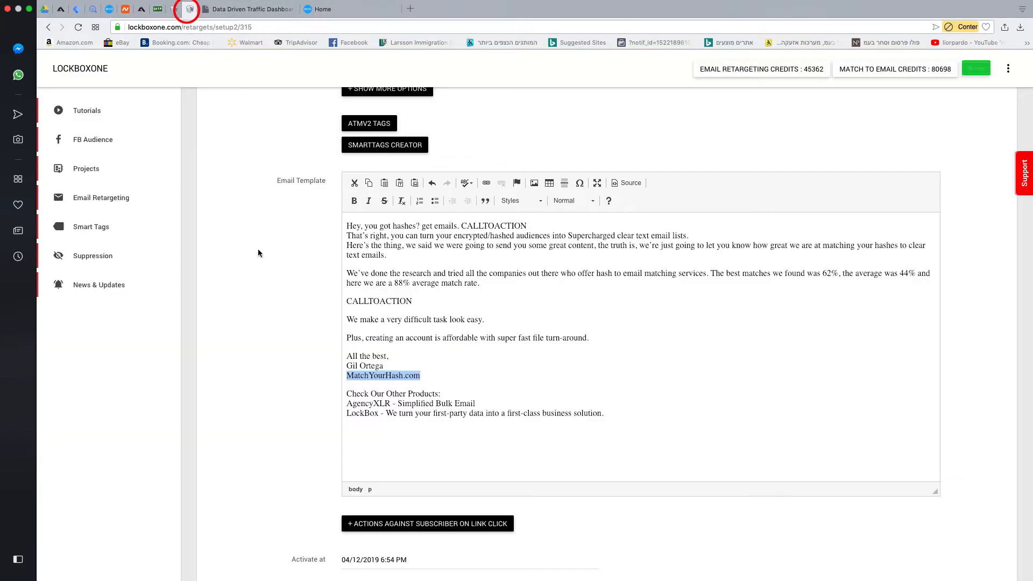
Delete the CALLTOACTION placeholder from the first line of the message.
left_click(498, 309)
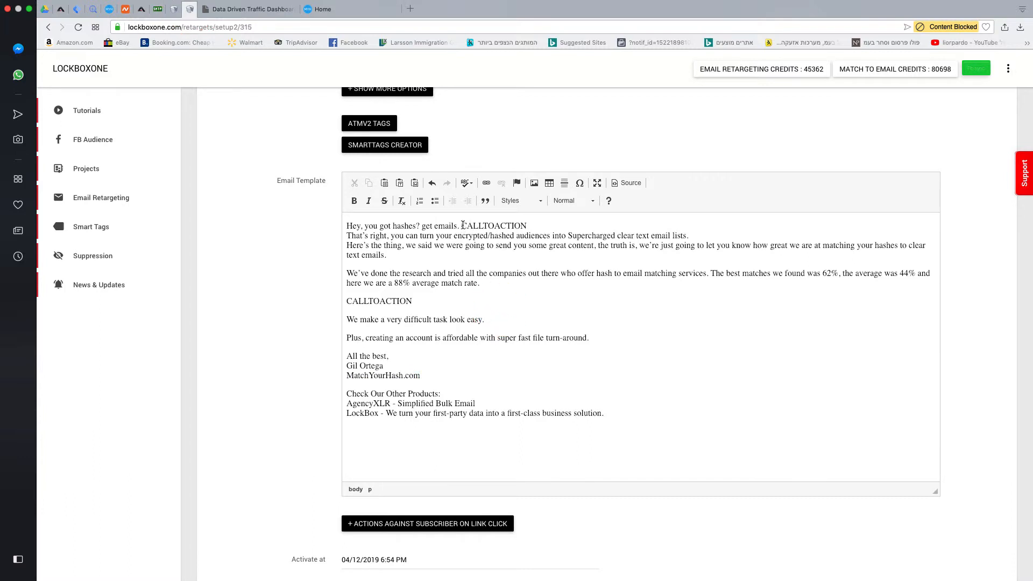
left_click_drag(462, 226, 538, 222)
key("BackSpace")
left_click_drag(423, 226, 460, 227)
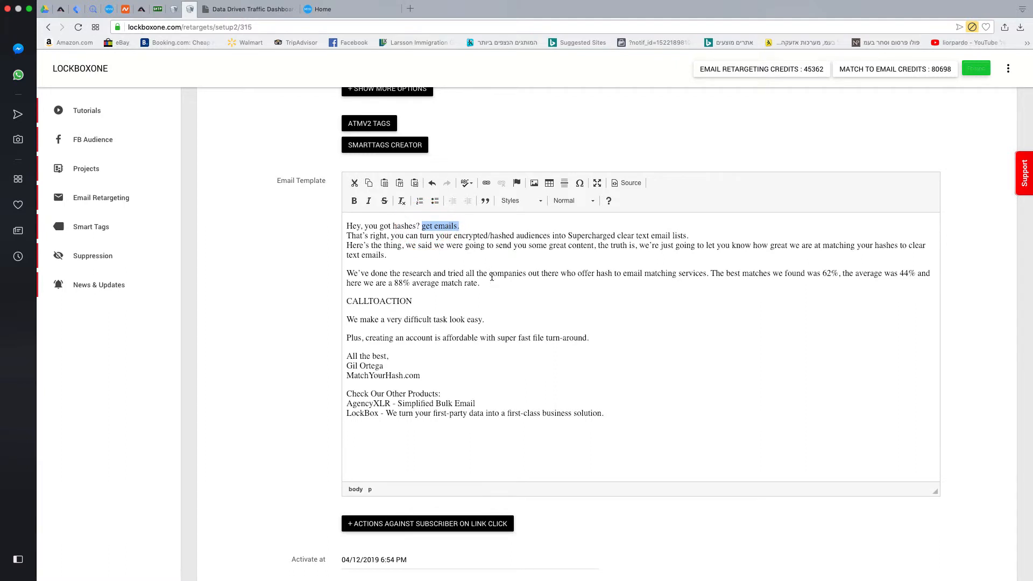
scroll(492, 277, "up", 3)
scroll(439, 262, "down", 2)
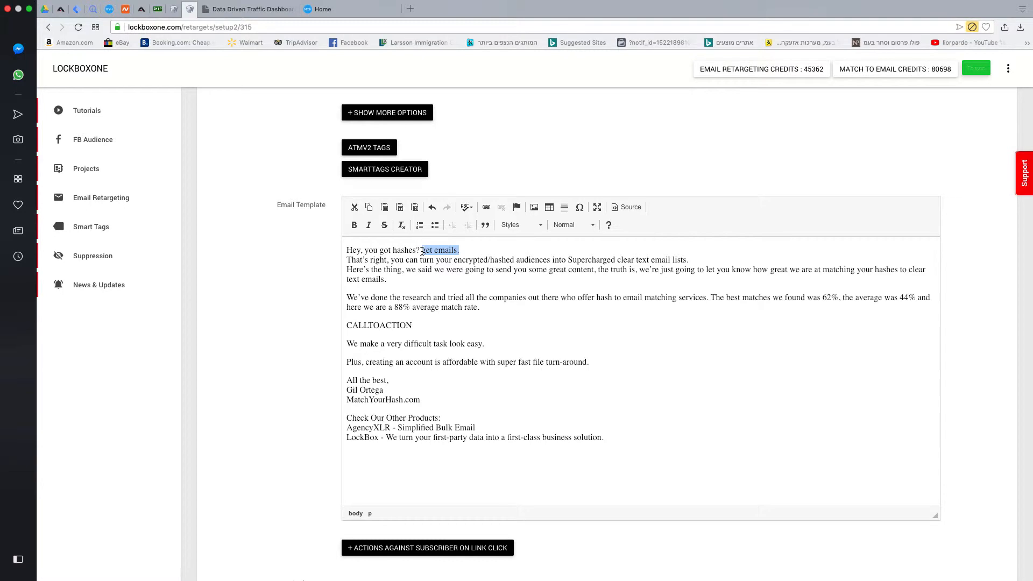
left_click(486, 207)
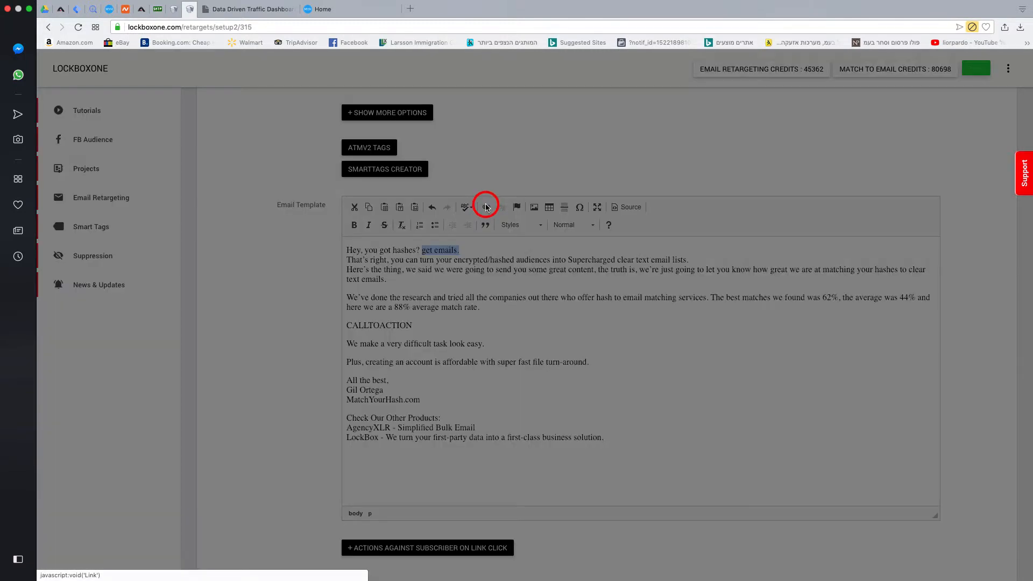
key("super+v")
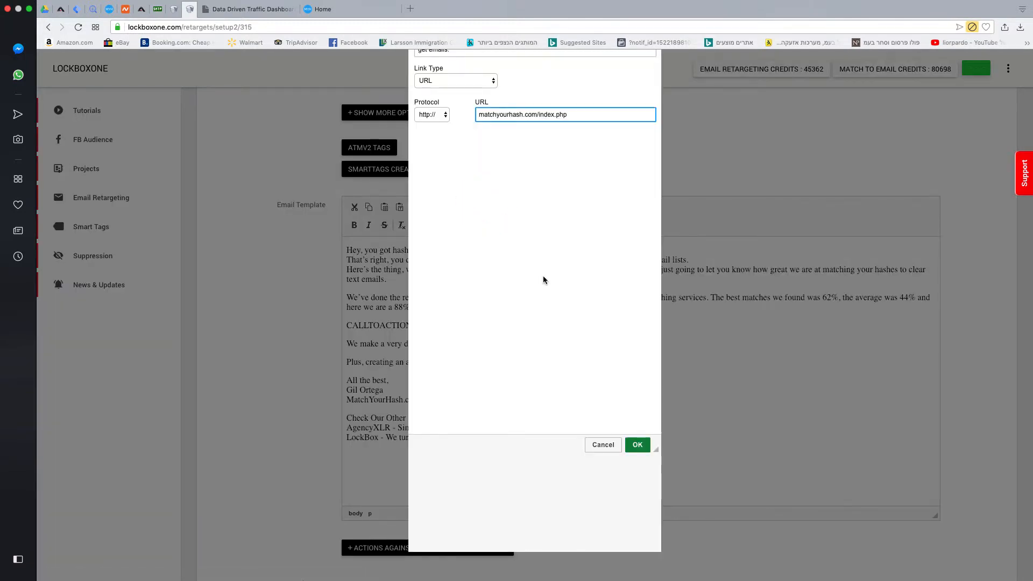
left_click(640, 446)
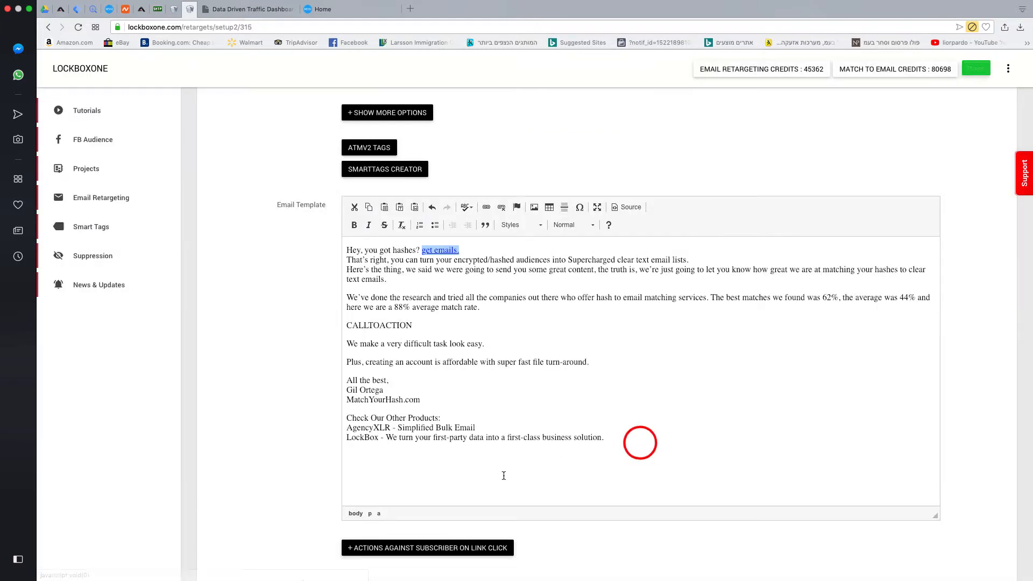
left_click(529, 311)
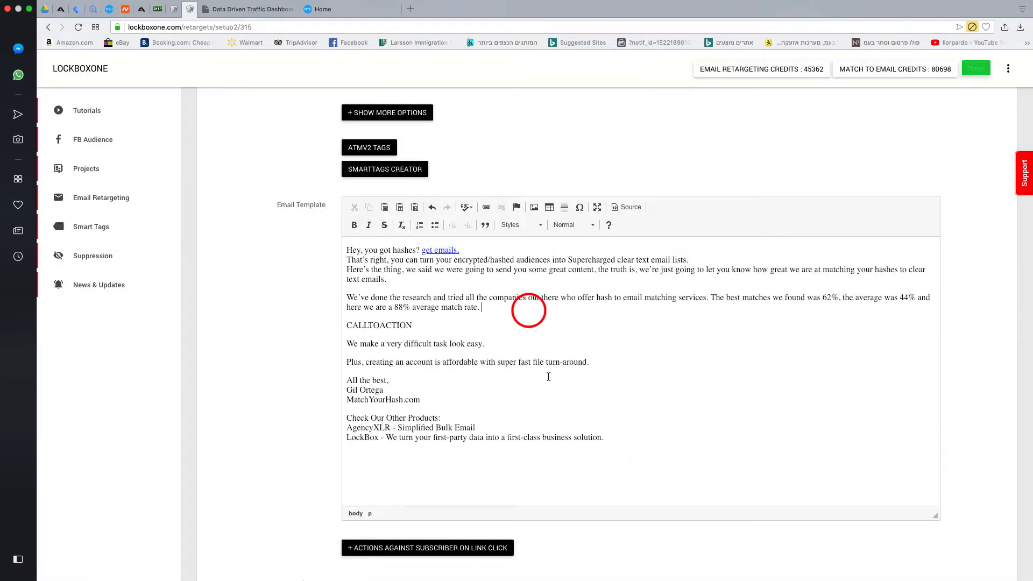
Remove the remaining CALLTOACTION line and add "Check it out here" beneath "We make a very difficult task look easy.".
double_click(416, 325)
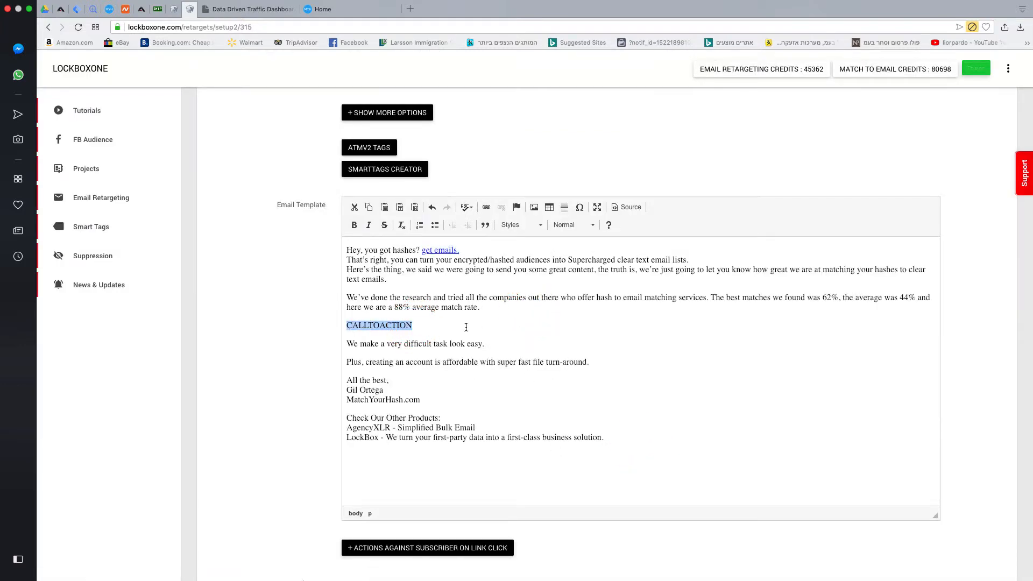
key("BackSpace")
key("BackSpace")
left_click(495, 326)
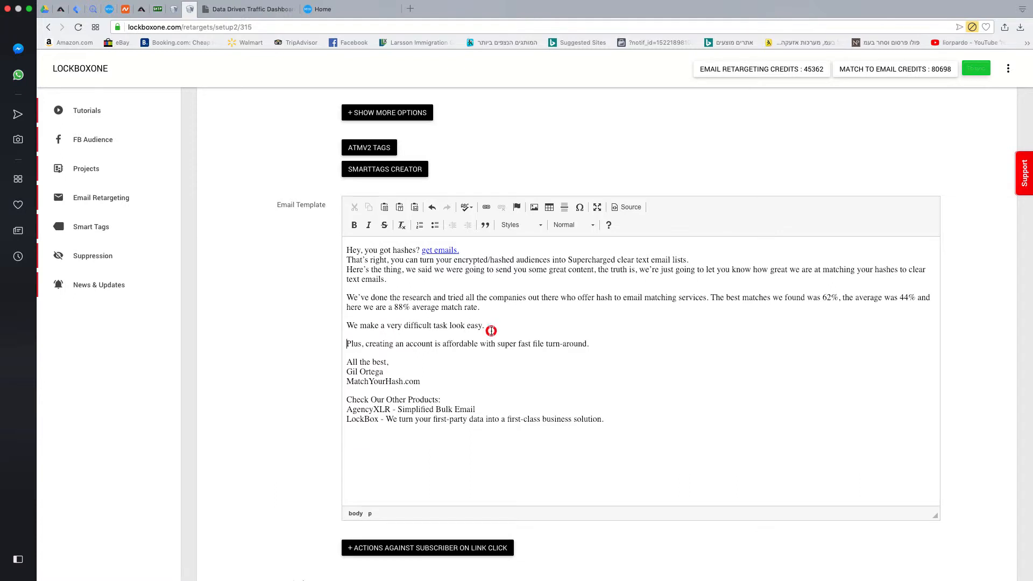
key("Return")
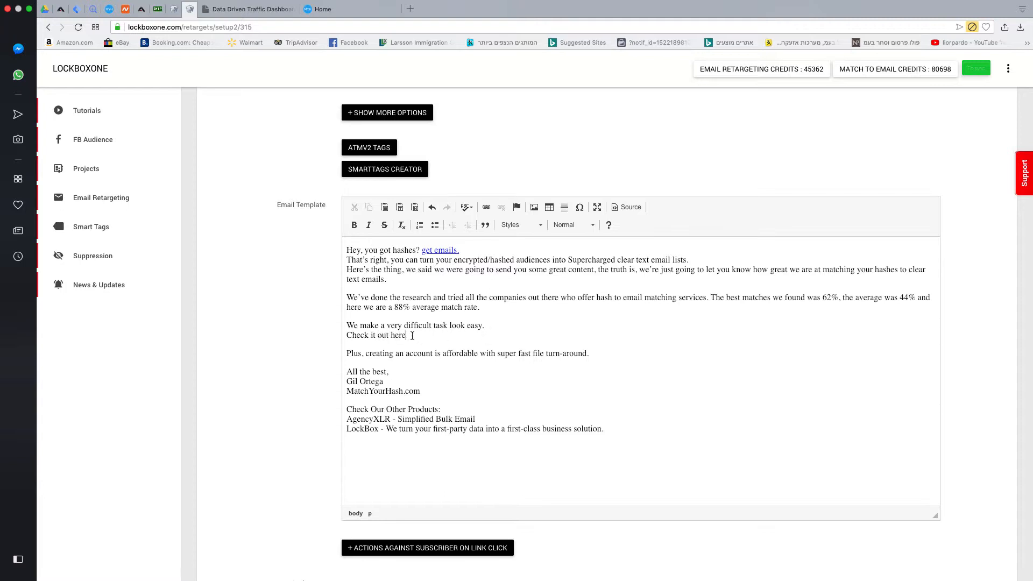
Link the text "Check it out here" to matchyourhash.com/index.php.
left_click_drag(407, 336, 346, 336)
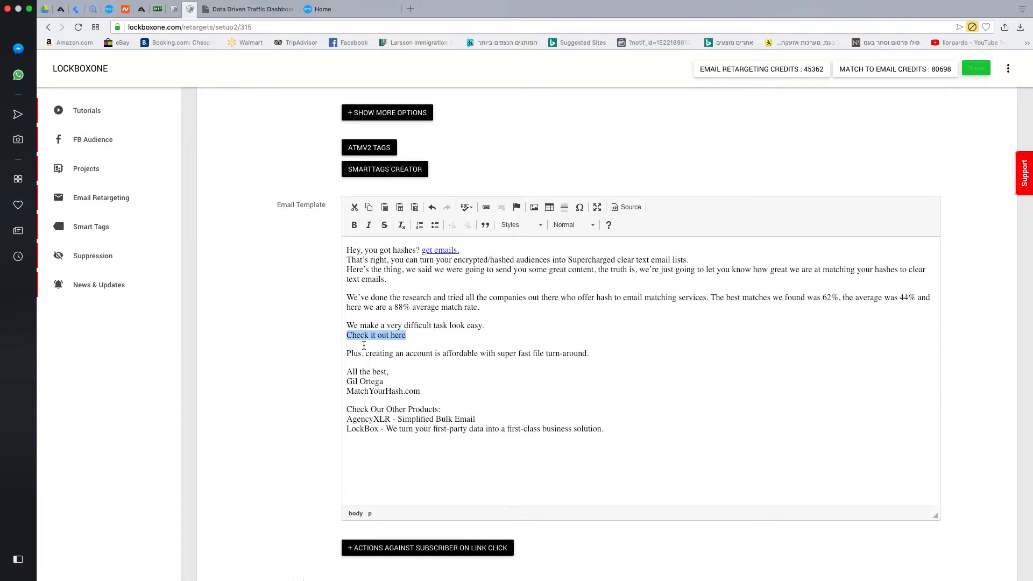
scroll(363, 345, "down", 2)
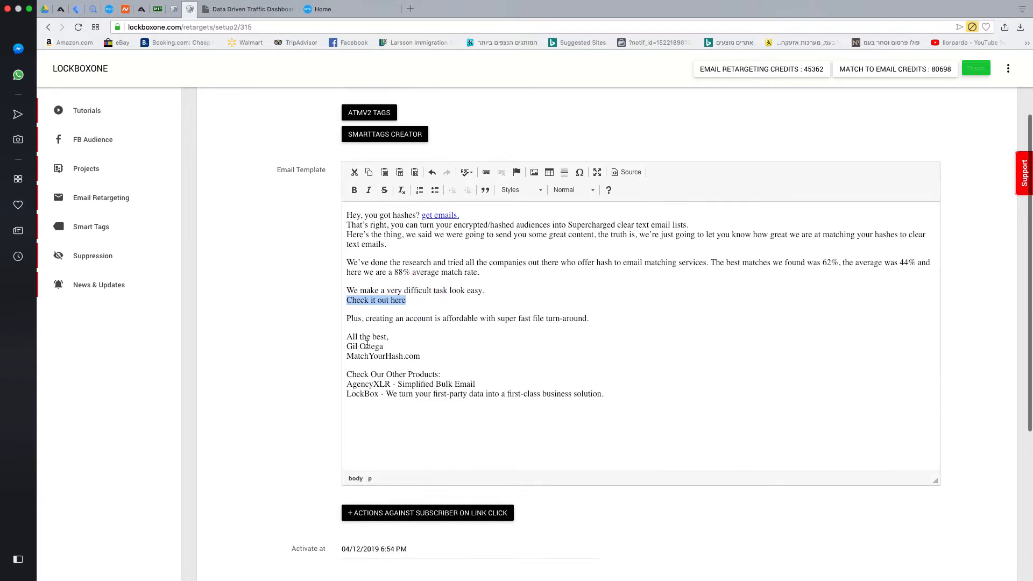
left_click(486, 156)
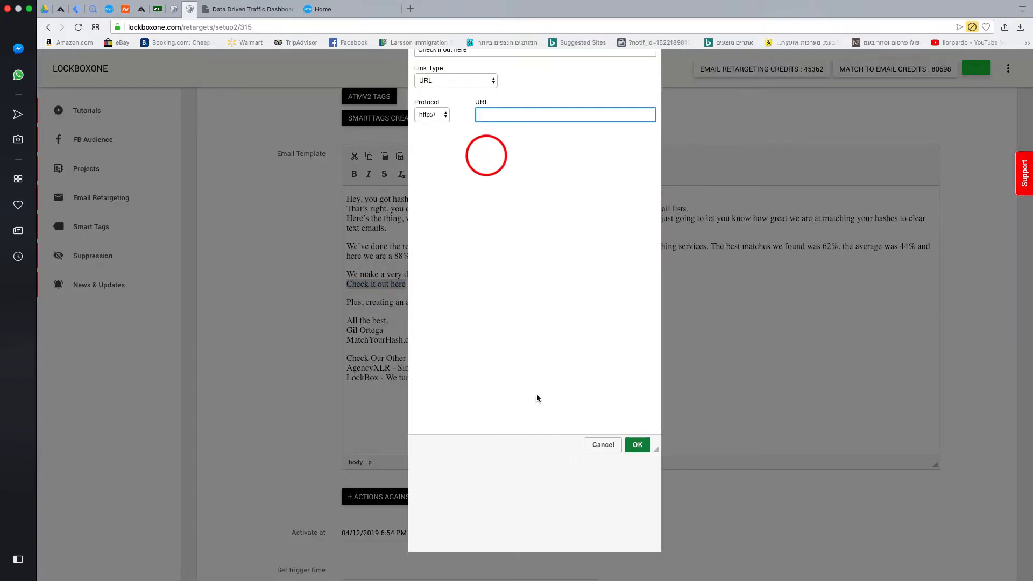
type("matchyourhash.com/index.php")
left_click(639, 444)
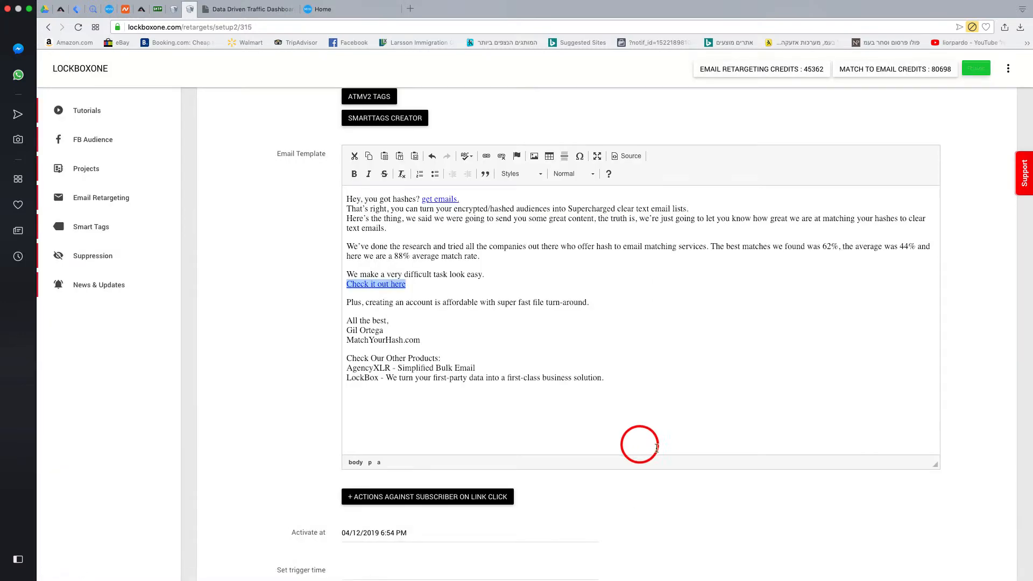
left_click(530, 356)
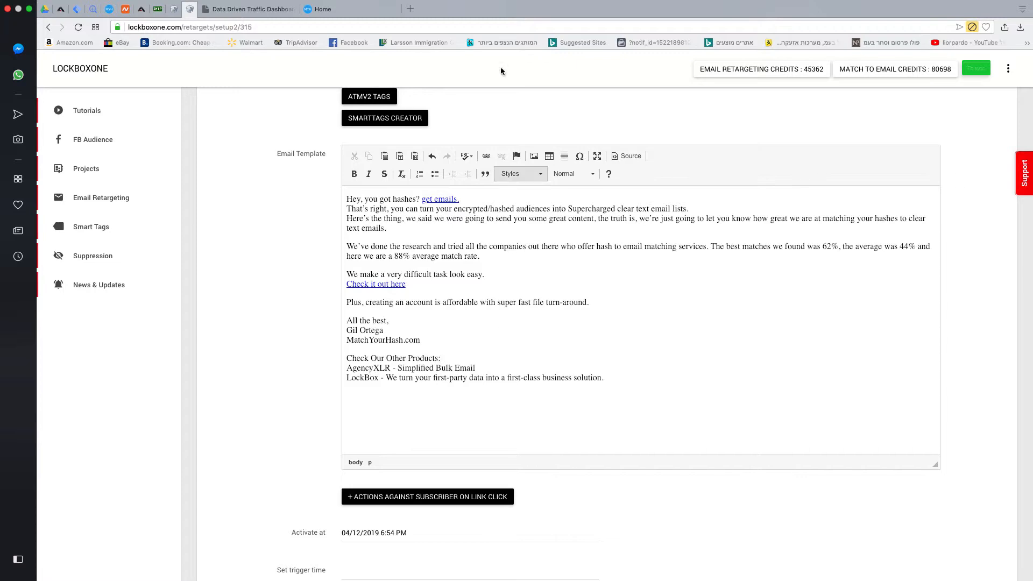
Open agencyxlr.com in a new browser tab, copy the site's address and return to the Lockboxone email setup.
left_click(410, 9)
type("agencyxlr.com")
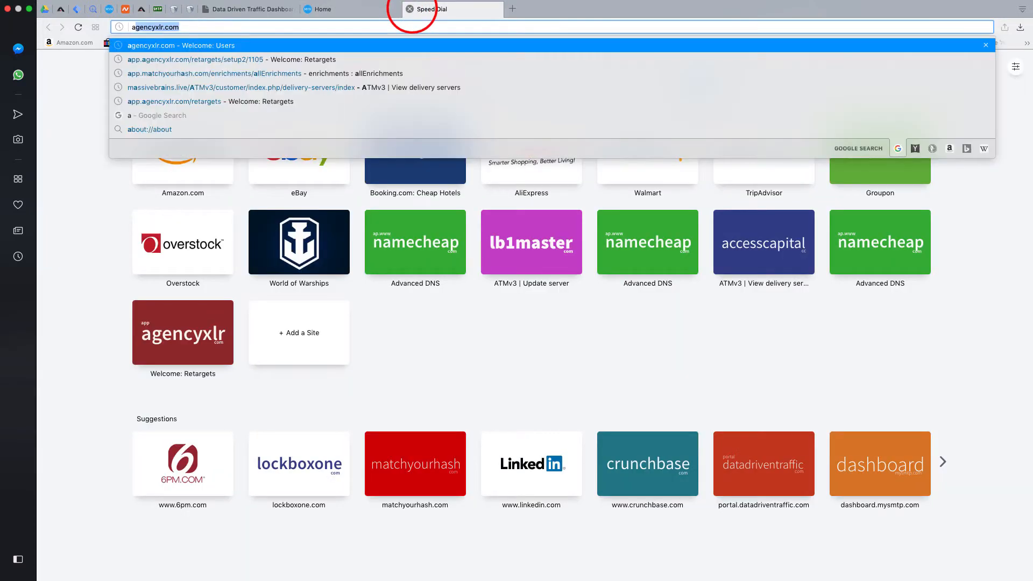
key("Return")
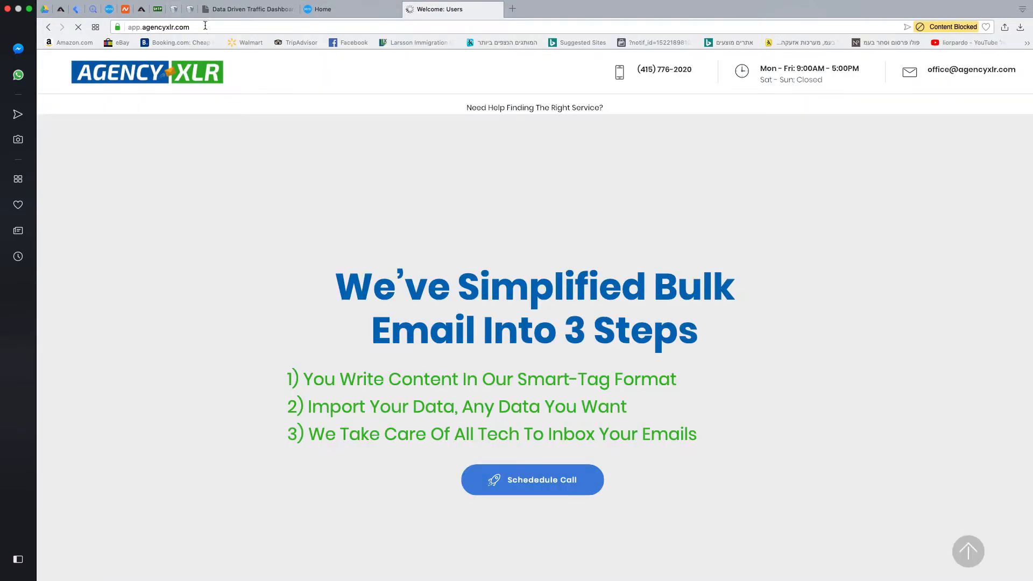
left_click(205, 26)
key("super+c")
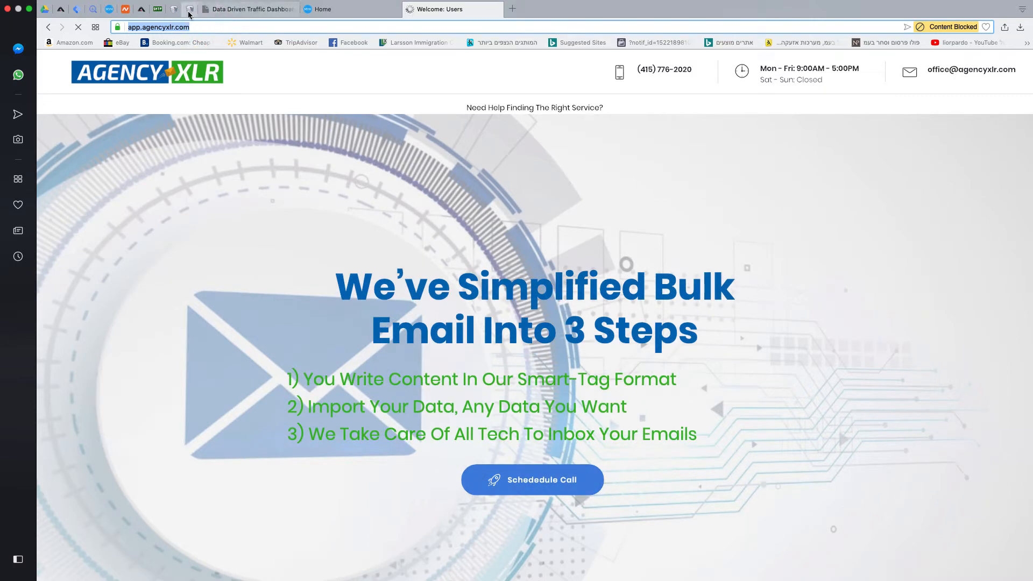
left_click(189, 10)
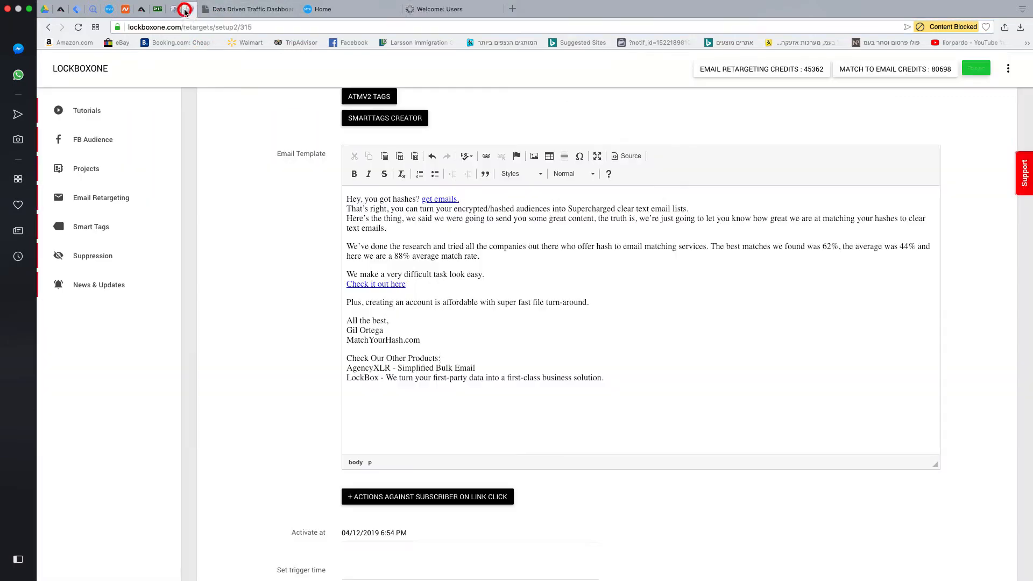
double_click(381, 368)
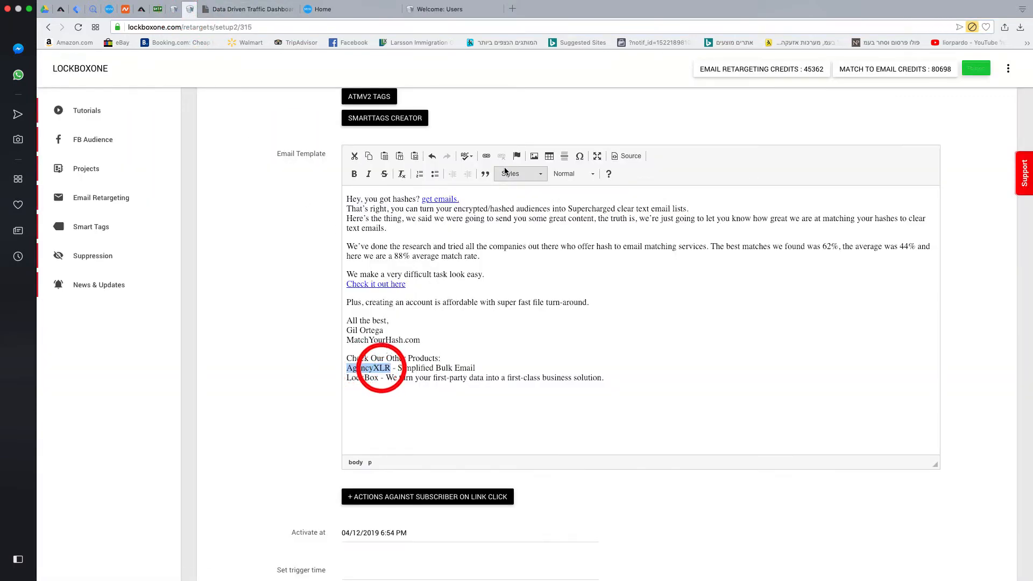
left_click(486, 156)
key("super+v")
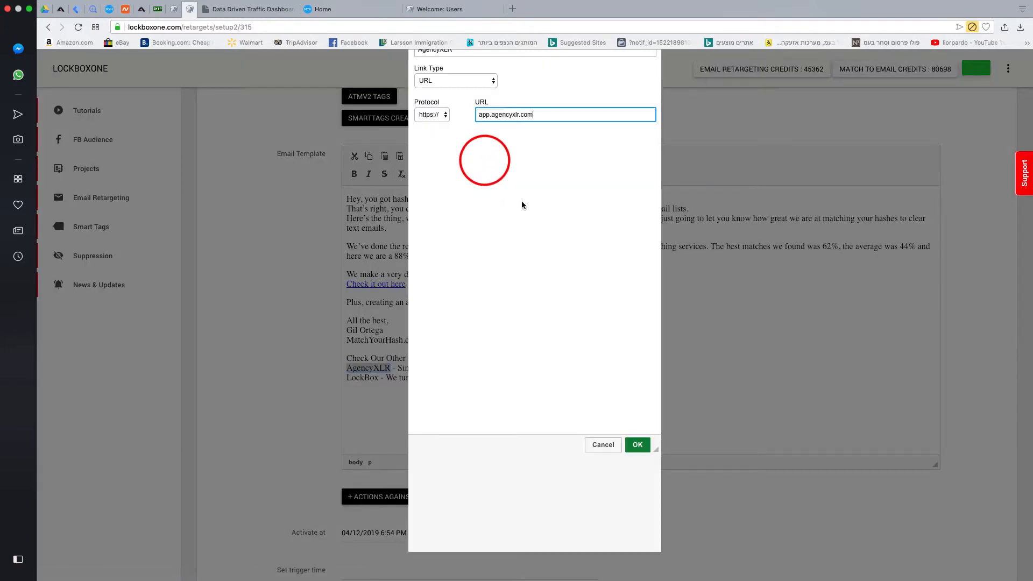
left_click(638, 444)
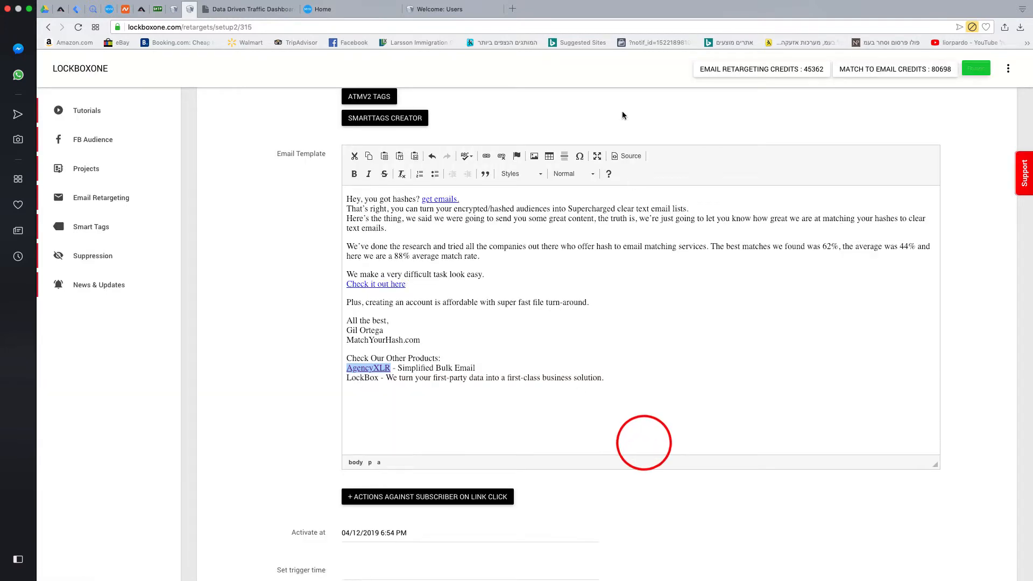
Open lockboxone.com in a new browser tab, copy the site's address and return to the email setup.
left_click(512, 9)
type("lock")
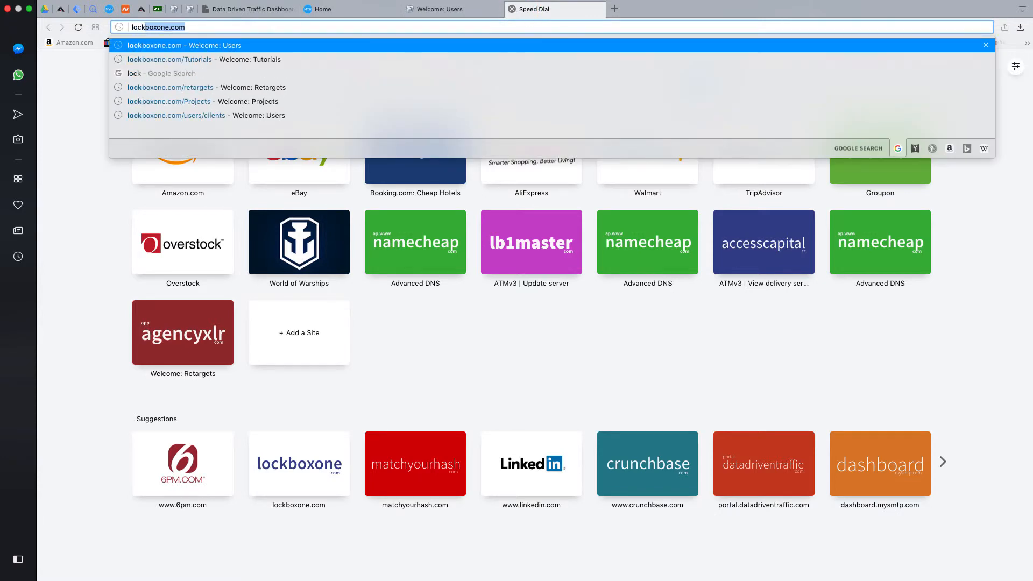
key("Return")
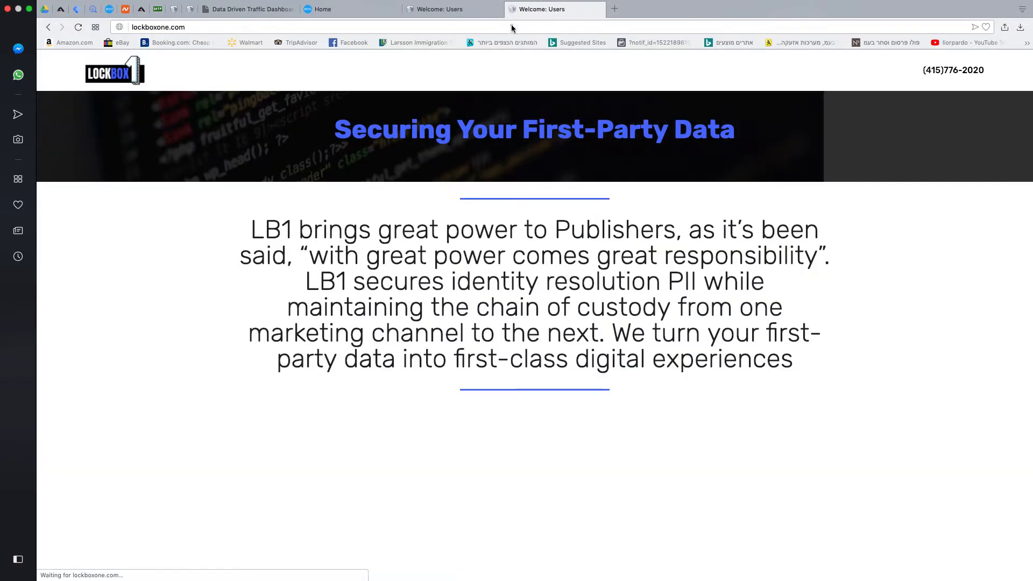
left_click(512, 27)
key("super+c")
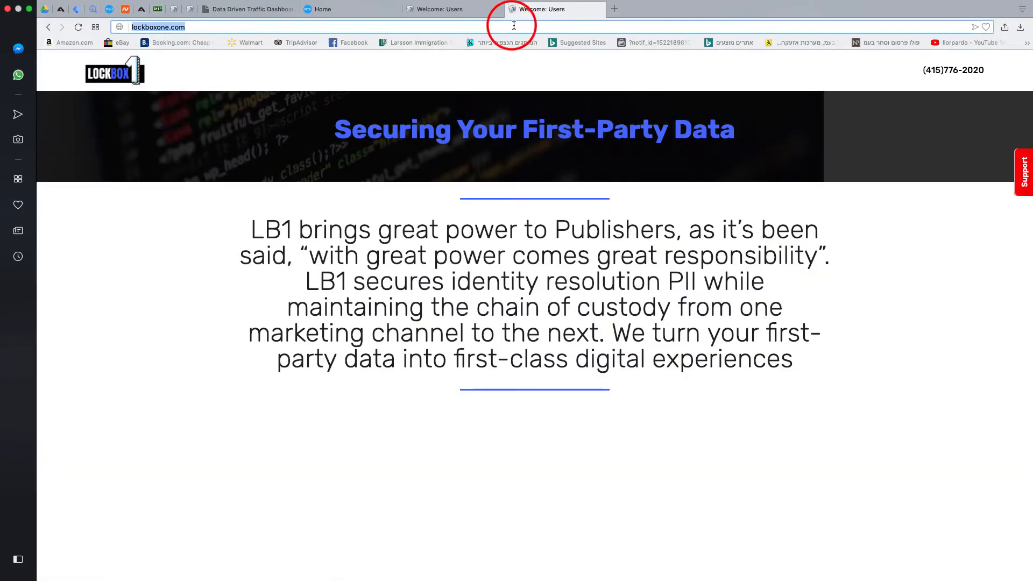
left_click(511, 10)
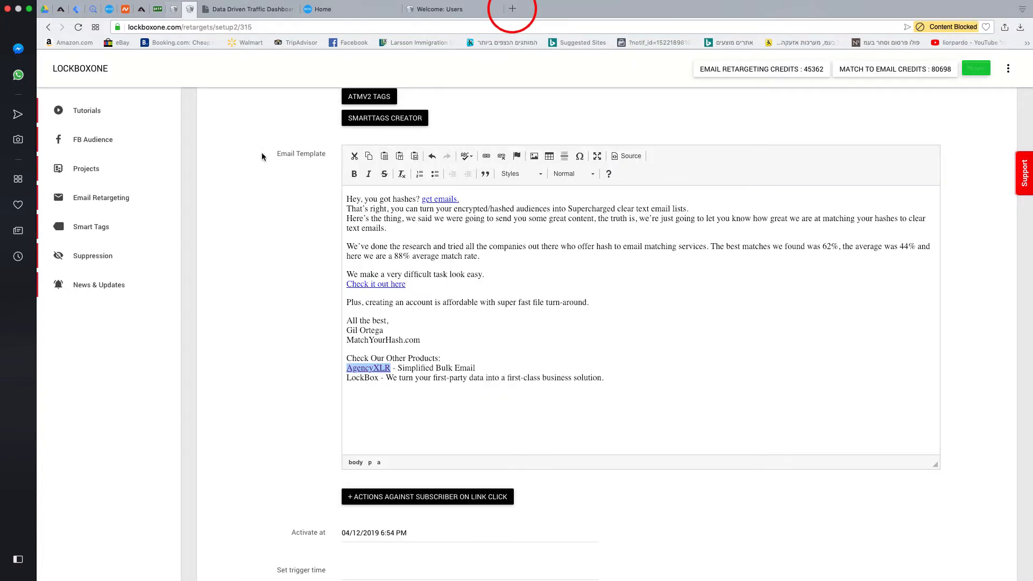
double_click(349, 378)
left_click(486, 156)
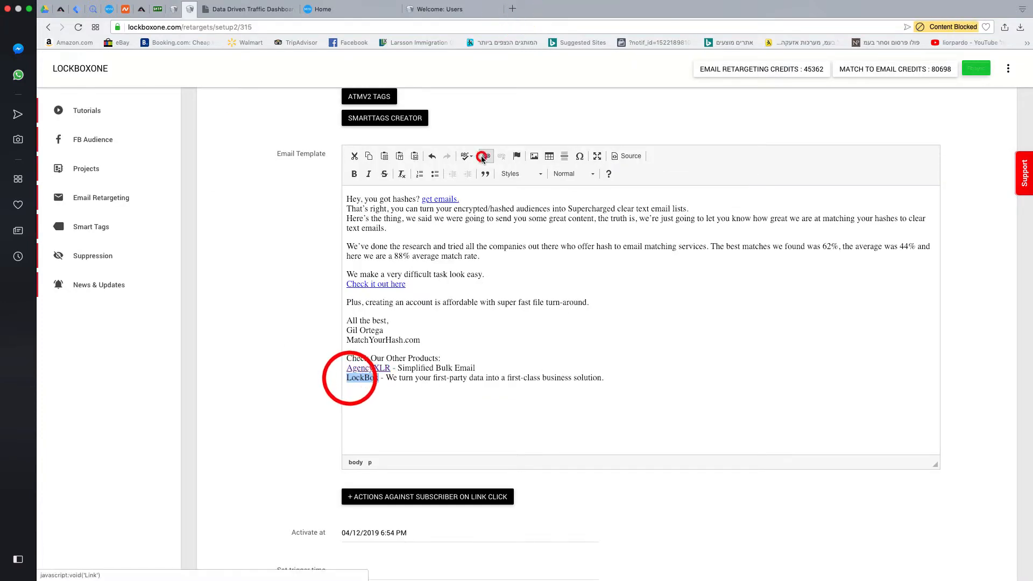
key("super+v")
left_click(634, 444)
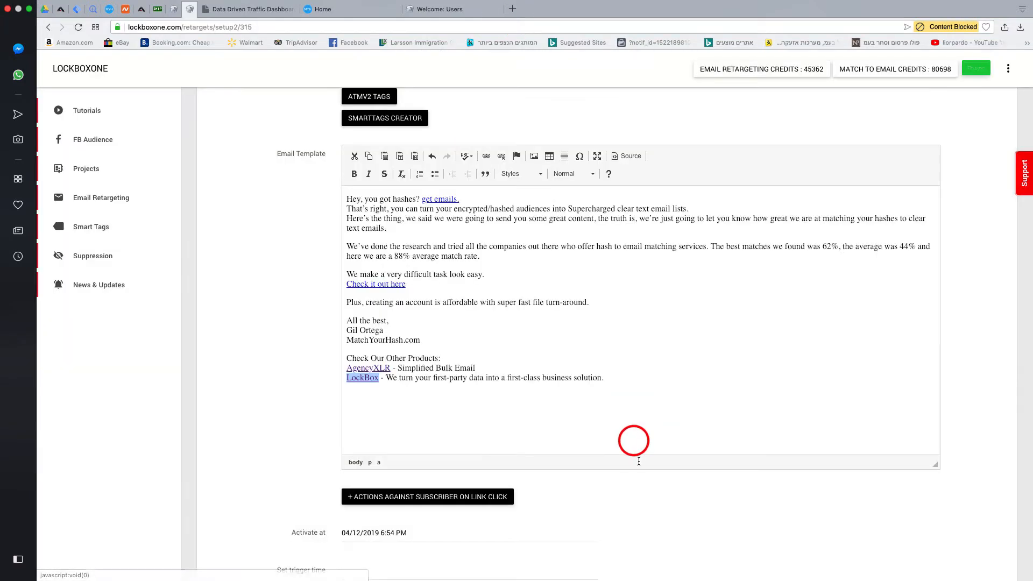
left_click(648, 326)
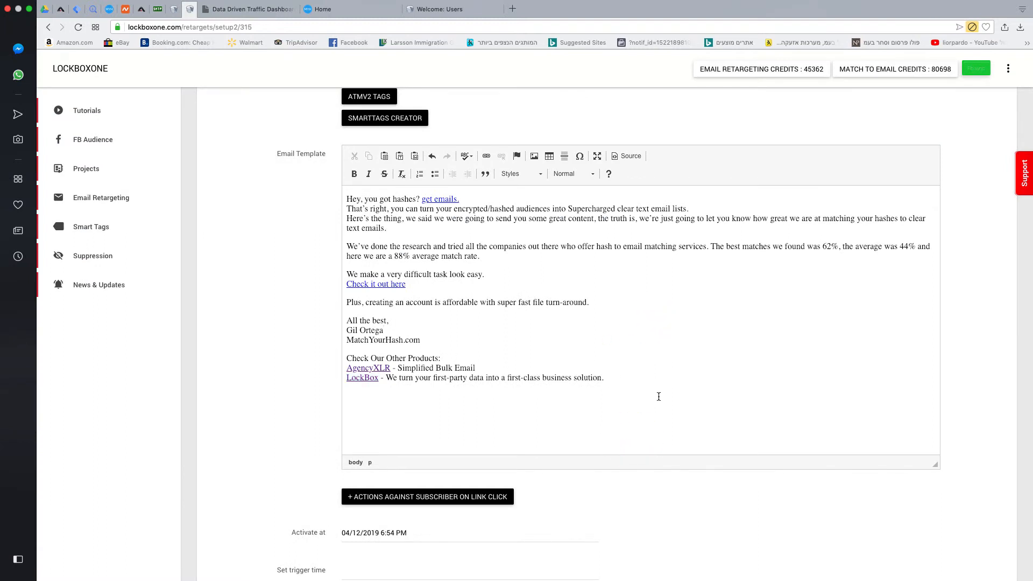
Save the finished email as a template.
scroll(657, 396, "down", 3)
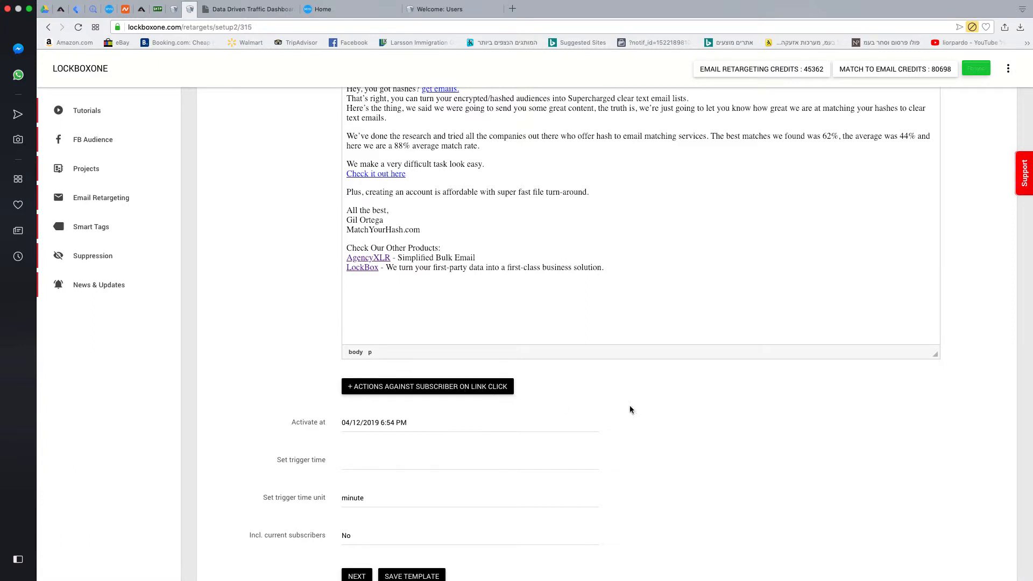
scroll(575, 479, "down", 2)
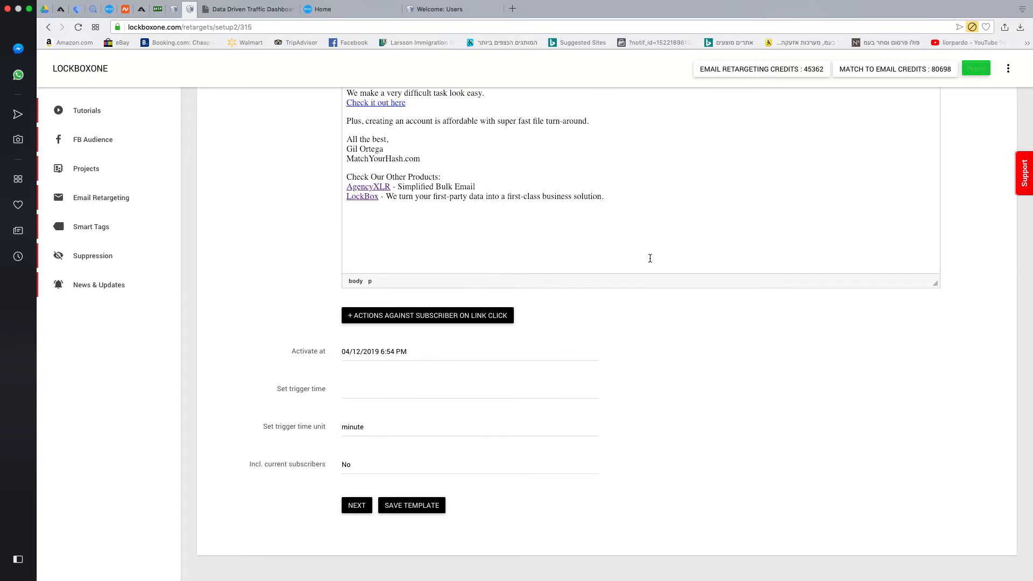
left_click(405, 505)
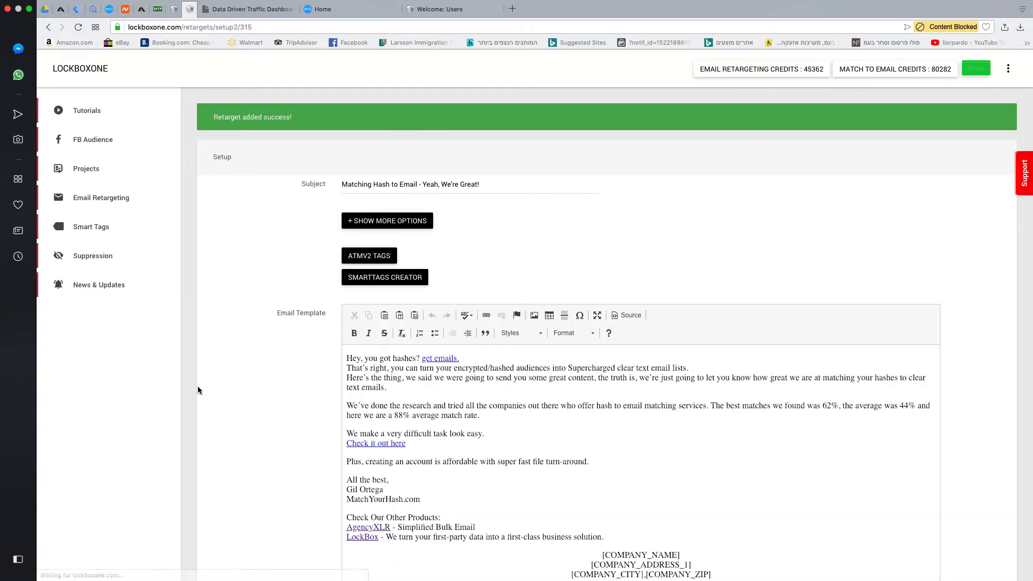
scroll(260, 406, "down", 6)
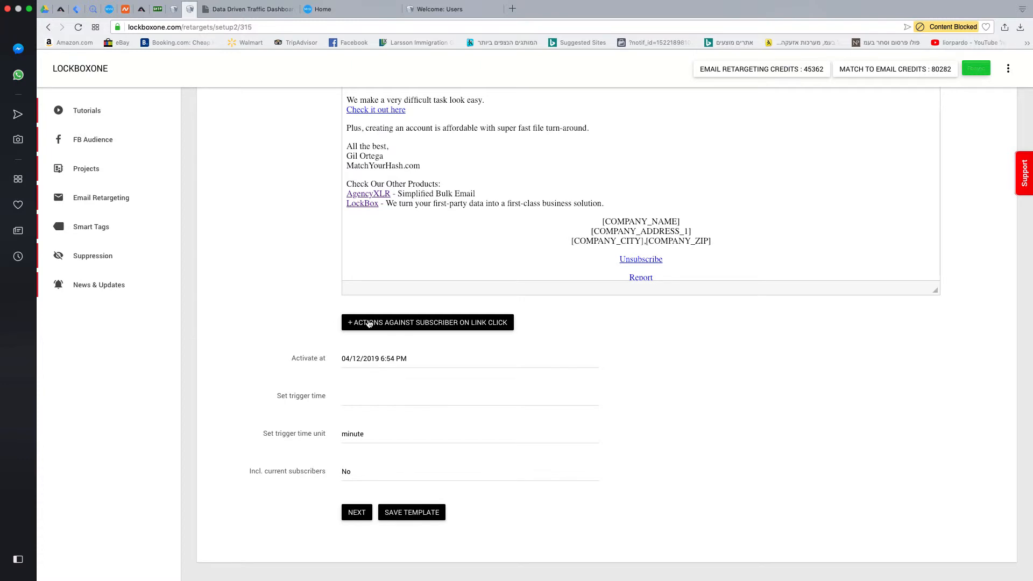
left_click(369, 324)
scroll(313, 359, "down", 3)
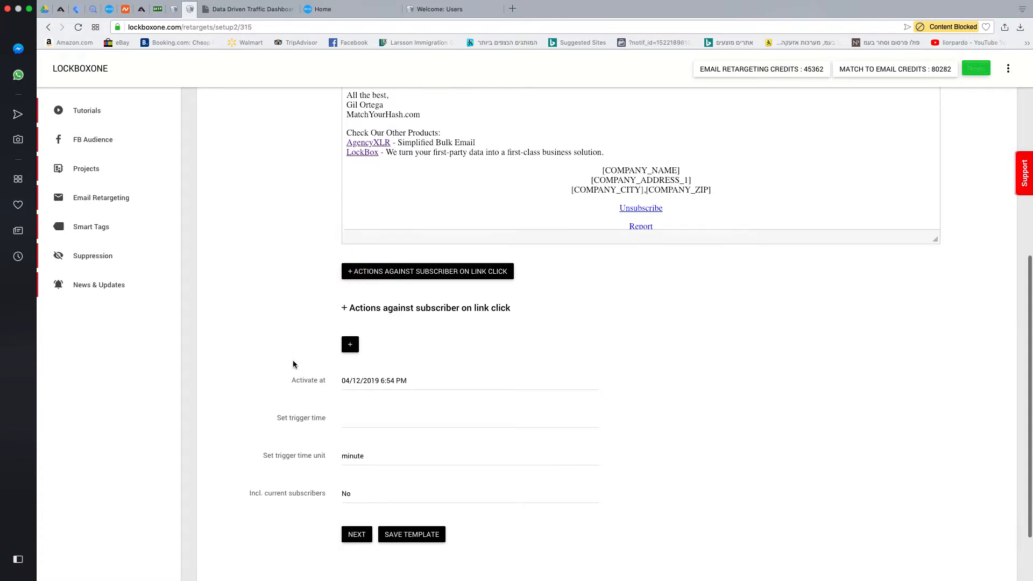
left_click(350, 266)
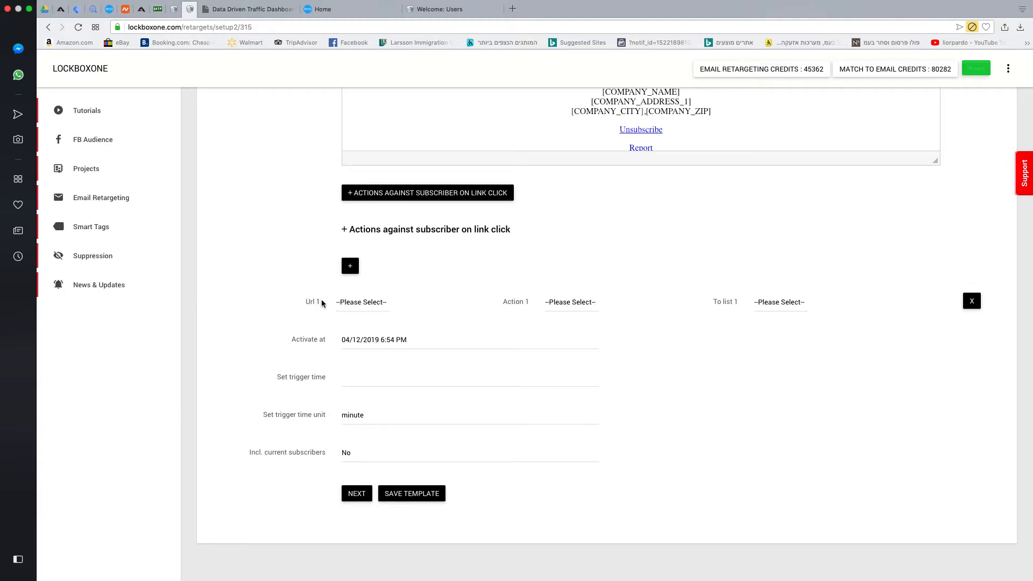
left_click(353, 302)
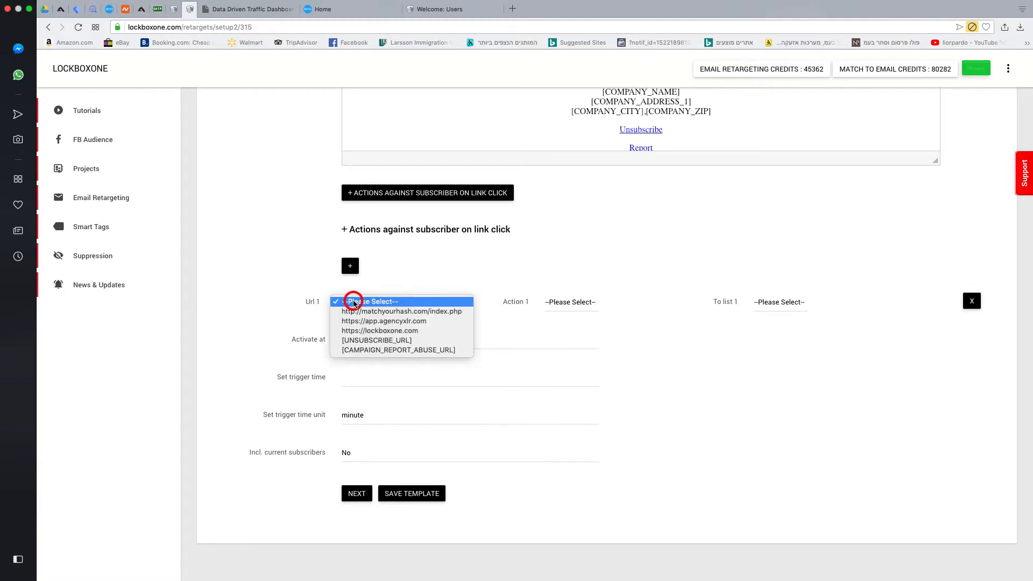
left_click(389, 313)
left_click(574, 302)
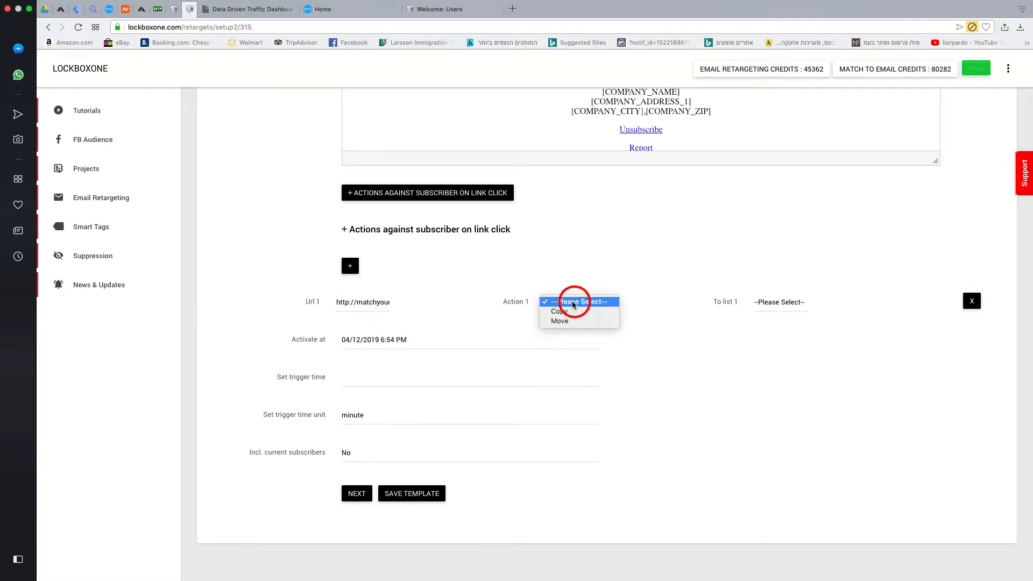
left_click(561, 322)
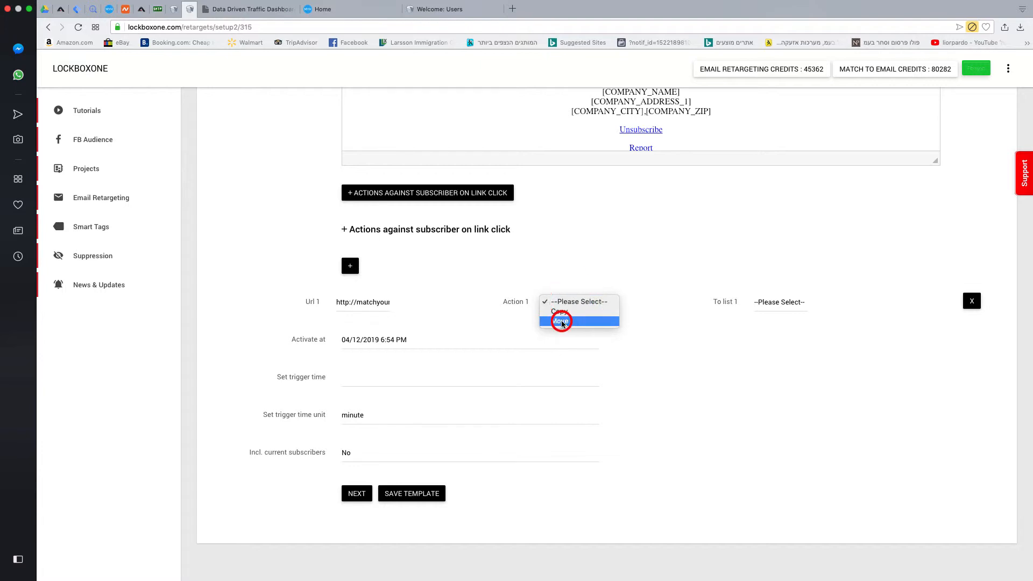
left_click(787, 305)
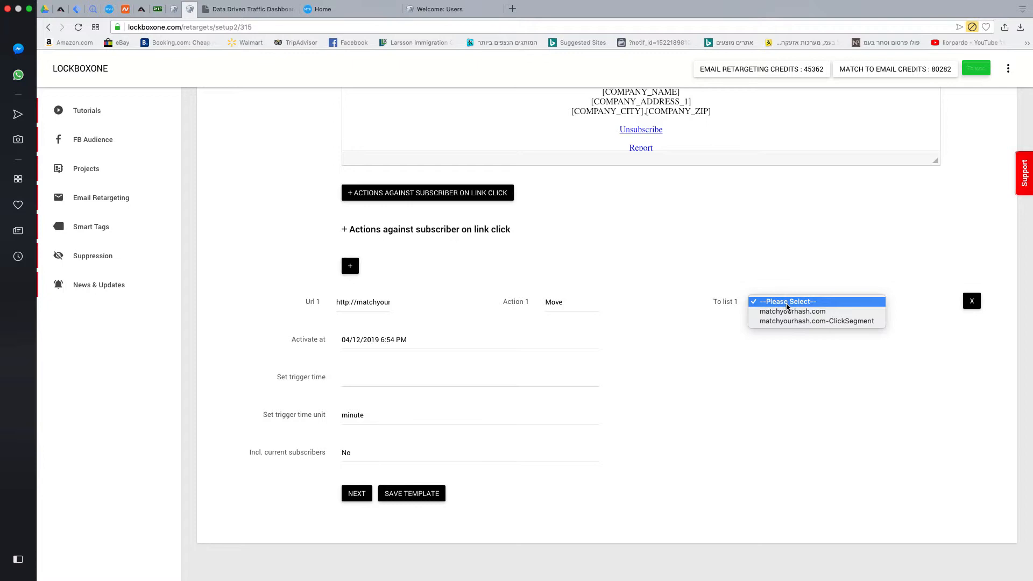
left_click(689, 360)
scroll(688, 359, "up", 3)
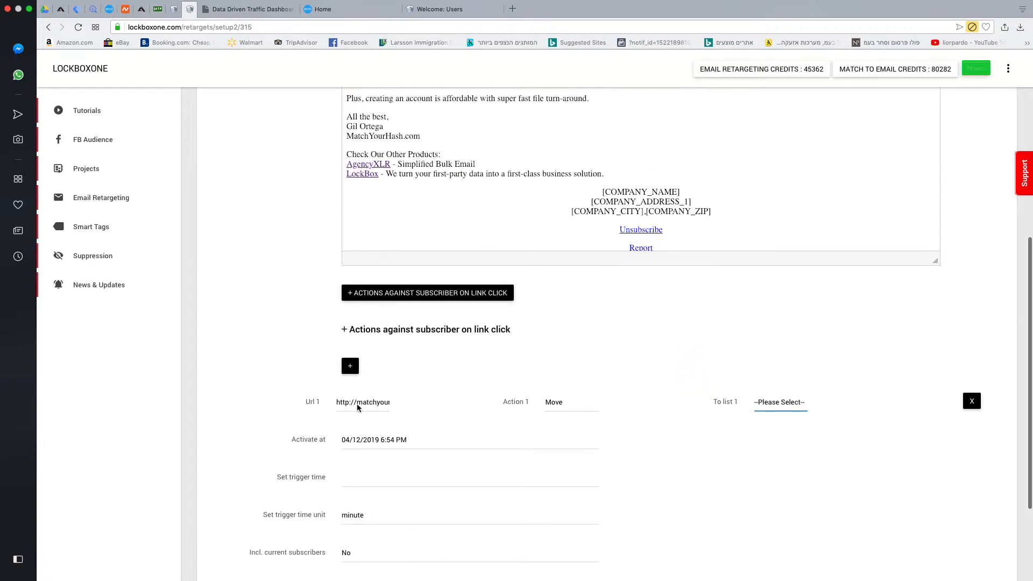
left_click(349, 366)
left_click(350, 366)
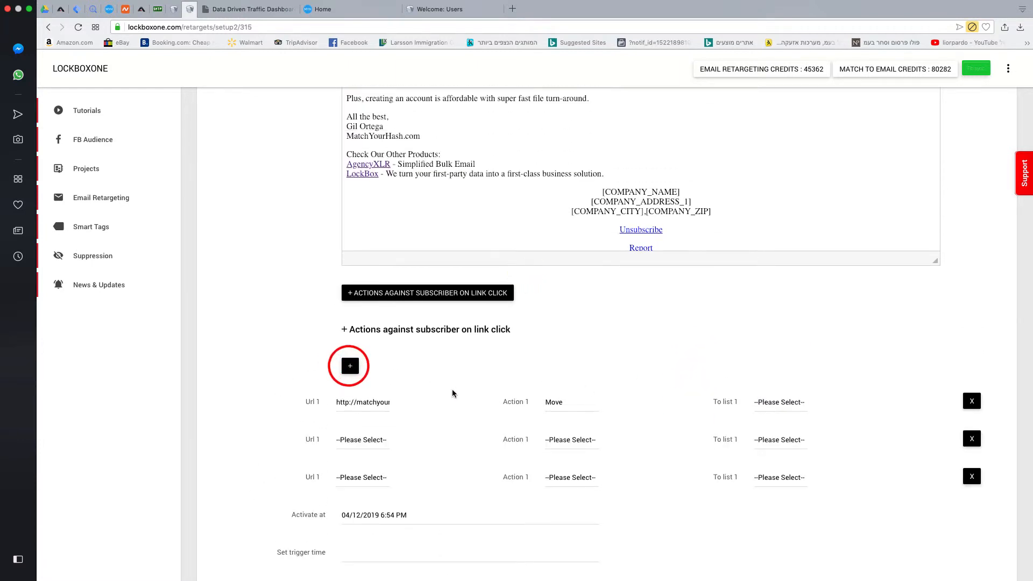
scroll(457, 398, "down", 4)
left_click(364, 234)
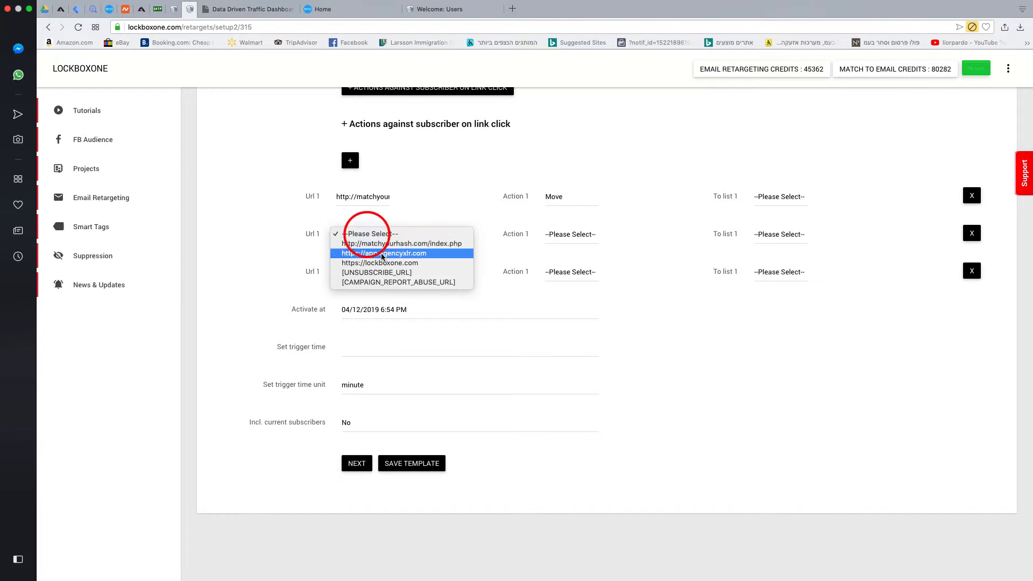
left_click(383, 253)
left_click(362, 272)
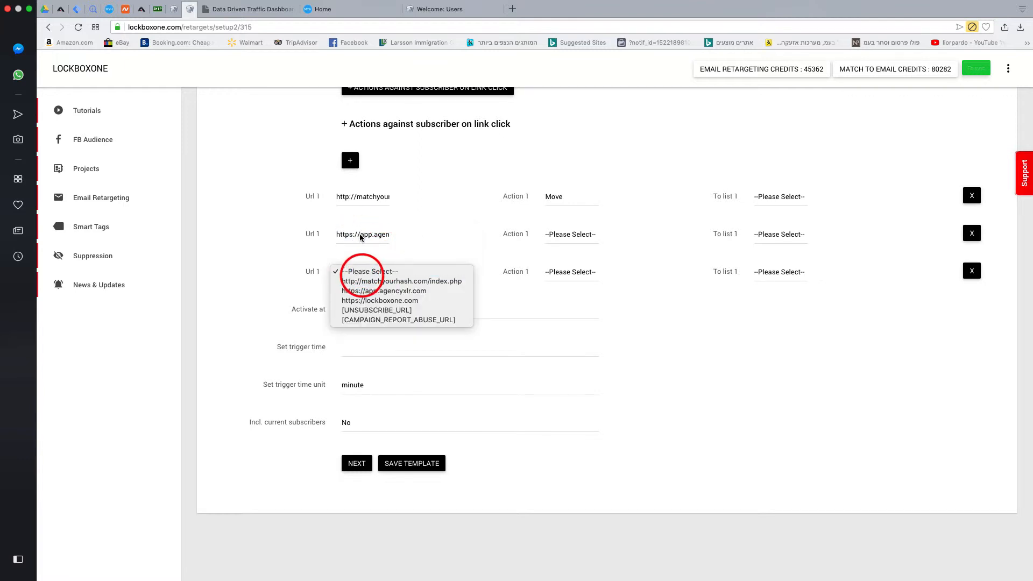
left_click(361, 301)
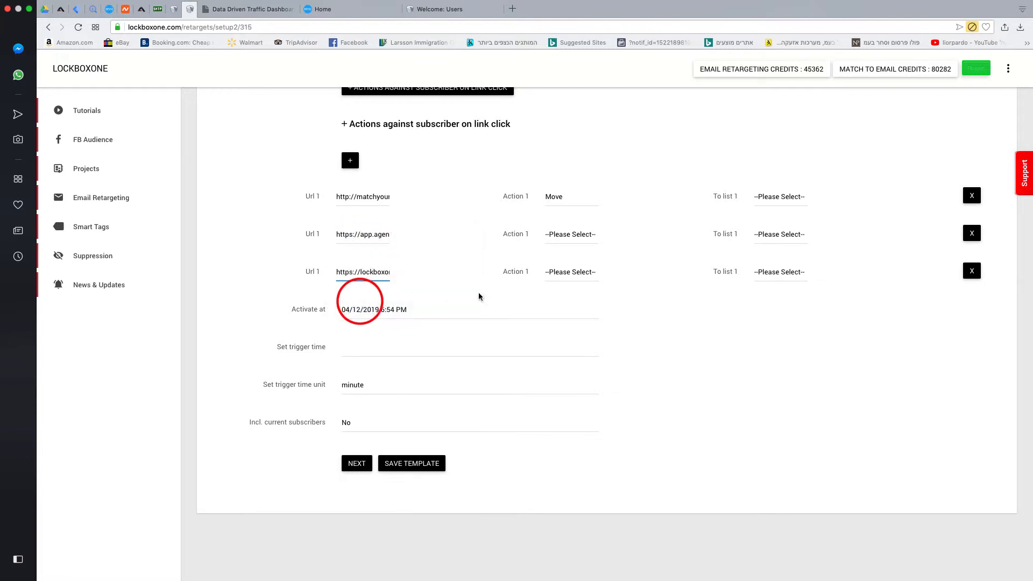
Set the action to Move for both the app.agencyxlr.com and lockboxone.com links.
left_click(570, 234)
left_click(565, 253)
left_click(569, 271)
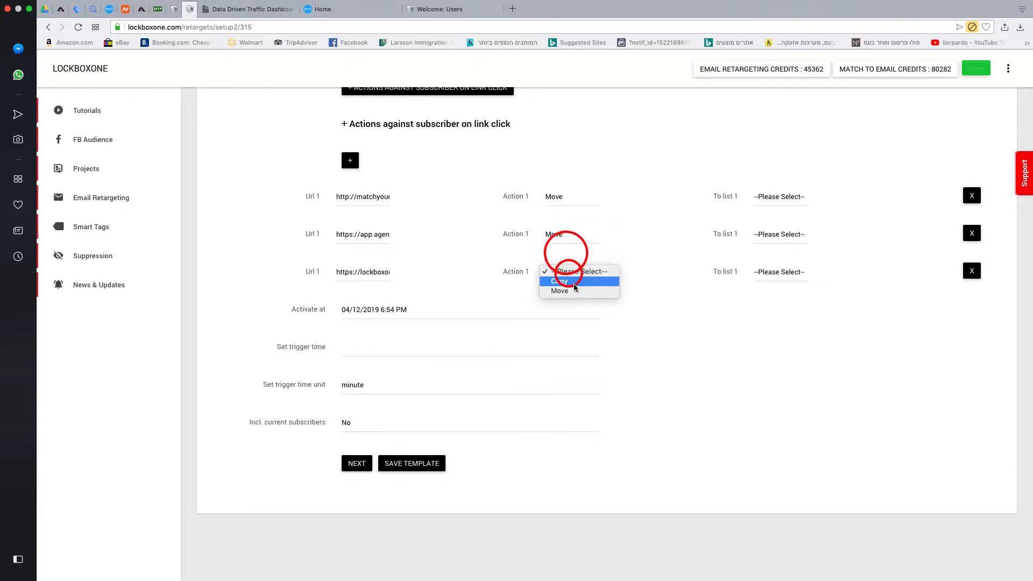
left_click(563, 291)
Choose matchyourhash.com-ClickSegment as the destination list for all three link-click actions.
left_click(781, 204)
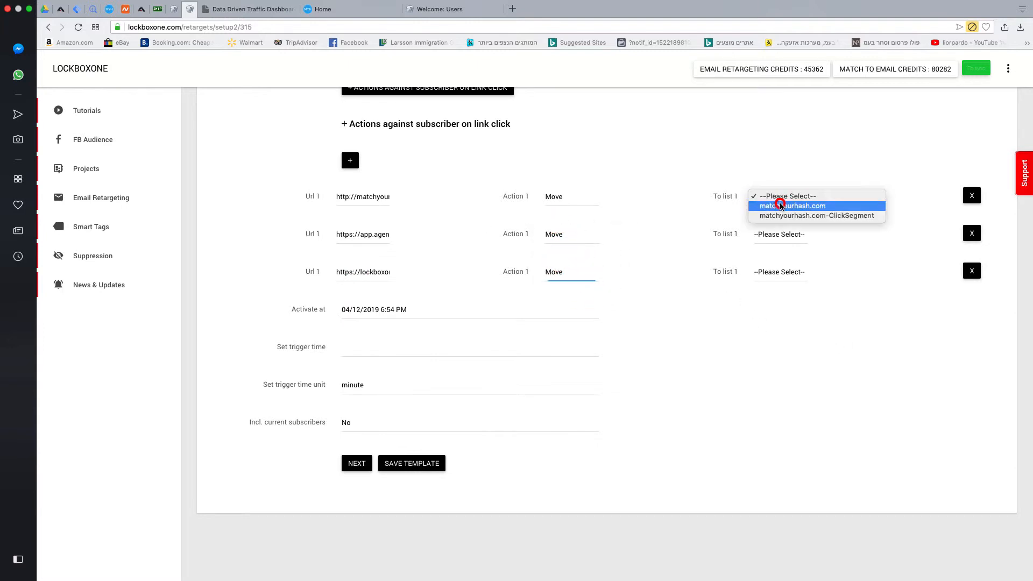
left_click(795, 215)
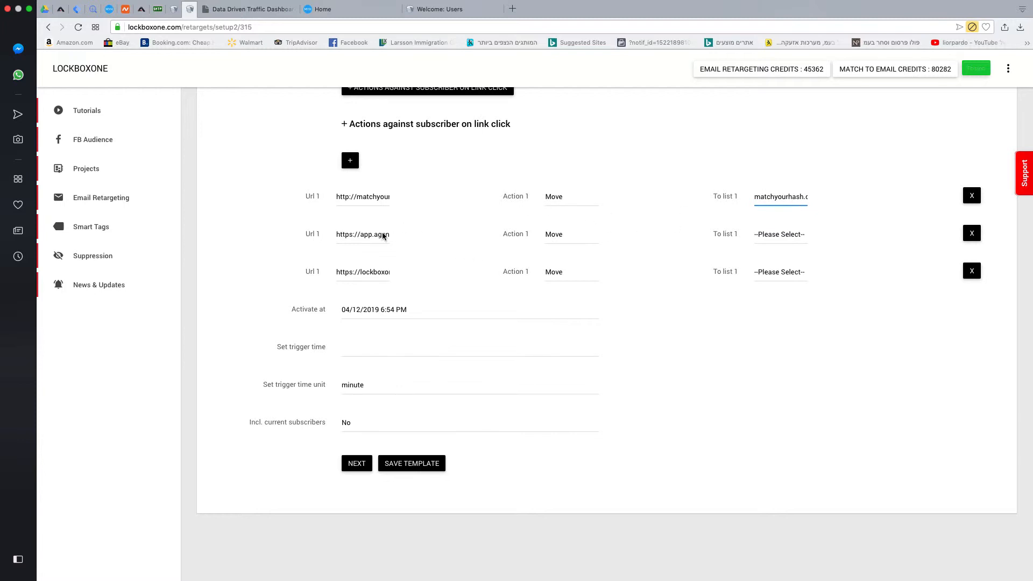
left_click(789, 240)
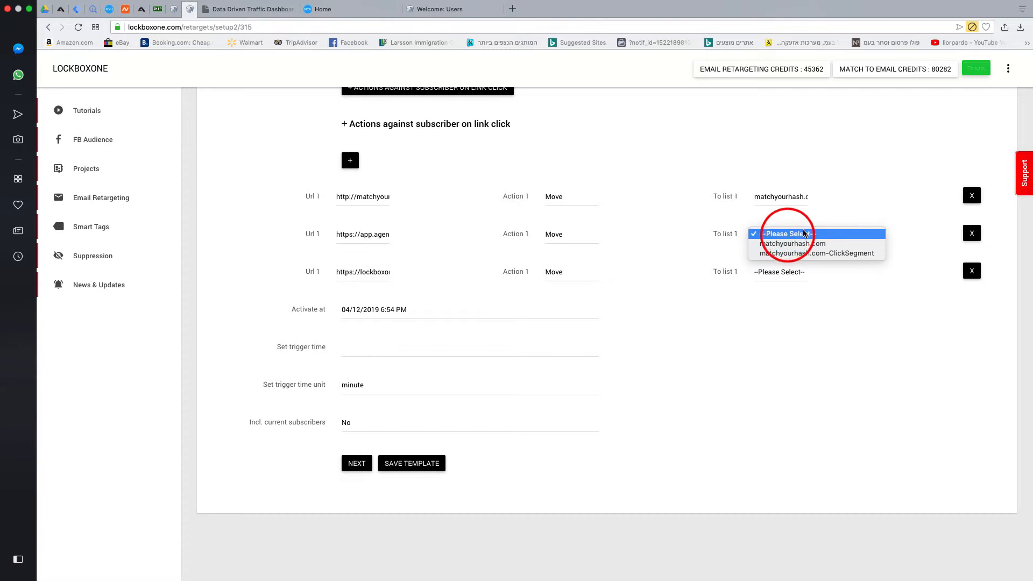
left_click(781, 253)
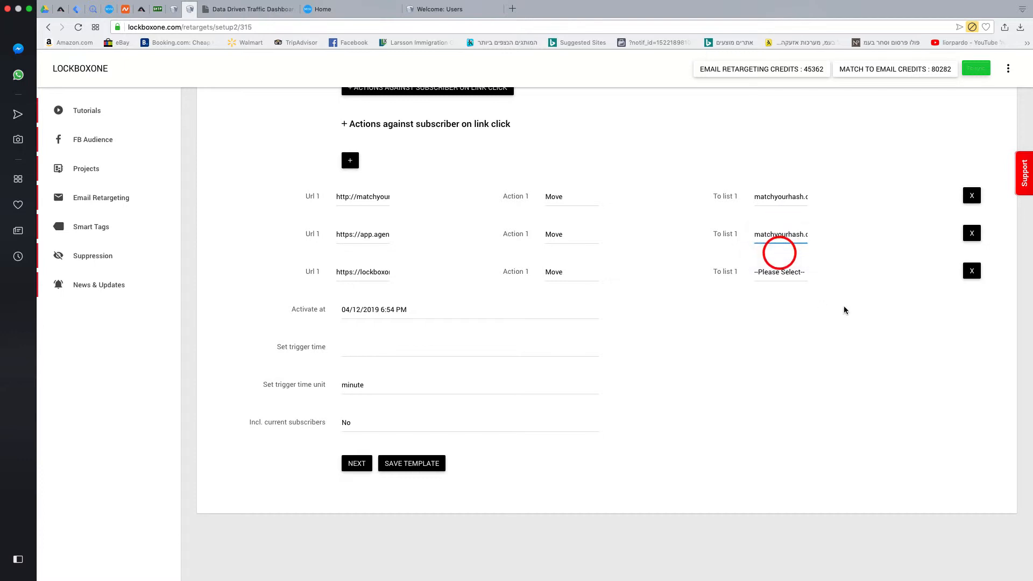
left_click(779, 272)
left_click(778, 291)
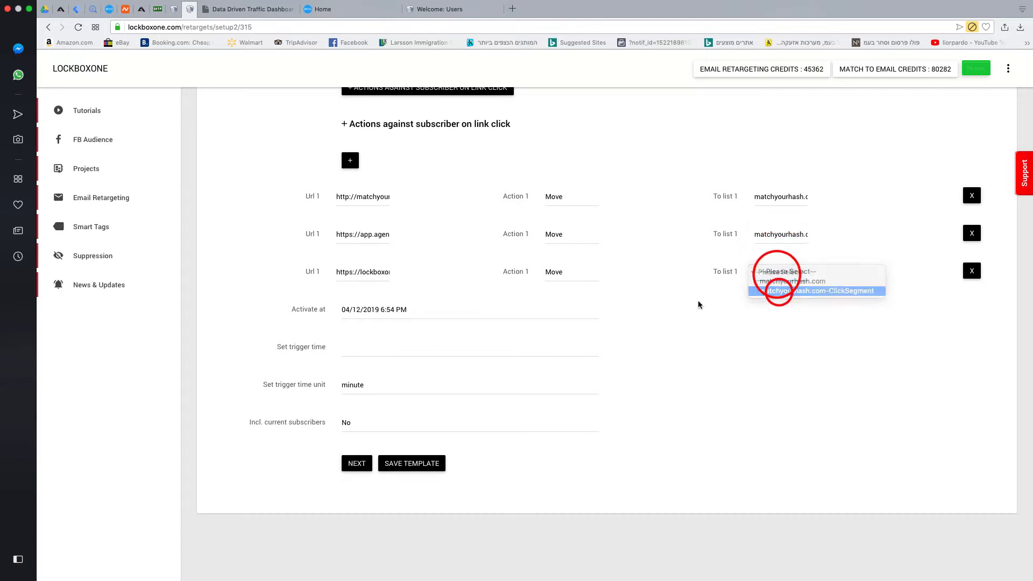
left_click(747, 347)
Set the trigger time to 15 with minute as the unit and submit the email setup.
scroll(786, 409, "down", 1)
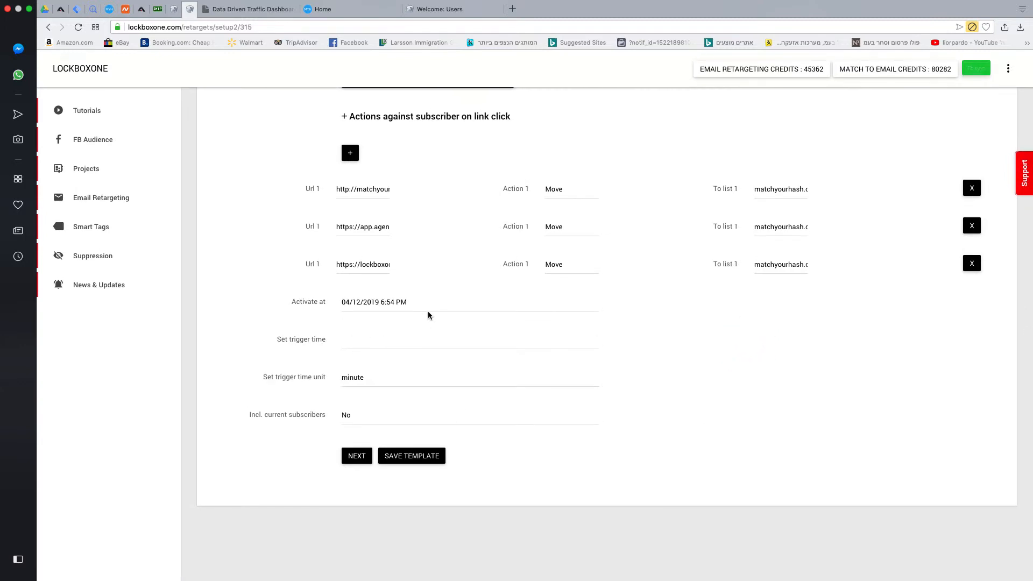
triple_click(290, 301)
left_click(266, 309)
left_click(358, 338)
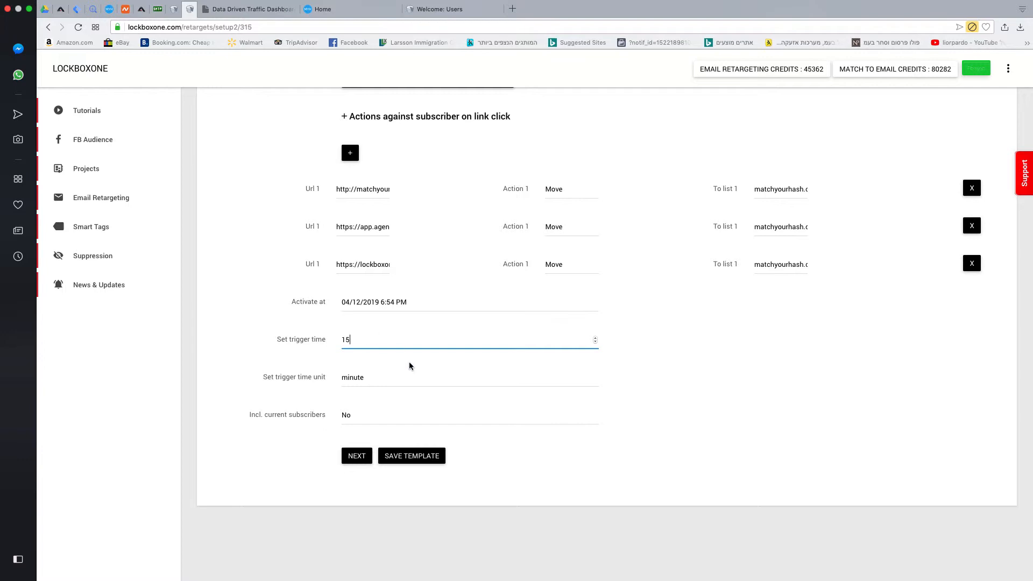
left_click(262, 334)
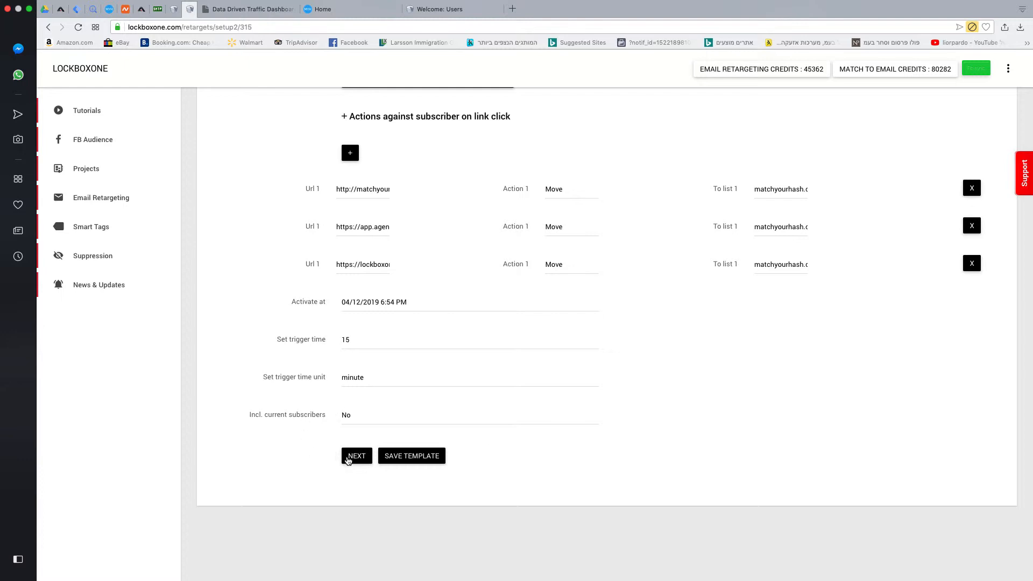
left_click(357, 456)
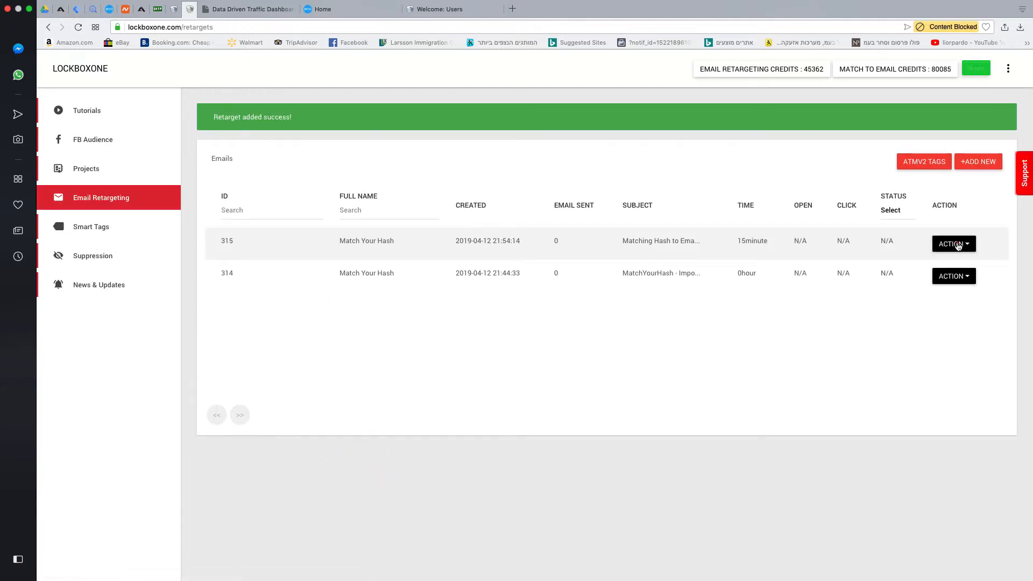
Send a test of the "Matching Hash to Email" retargeting email to the recipient's e-mail address.
left_click(955, 243)
left_click(956, 310)
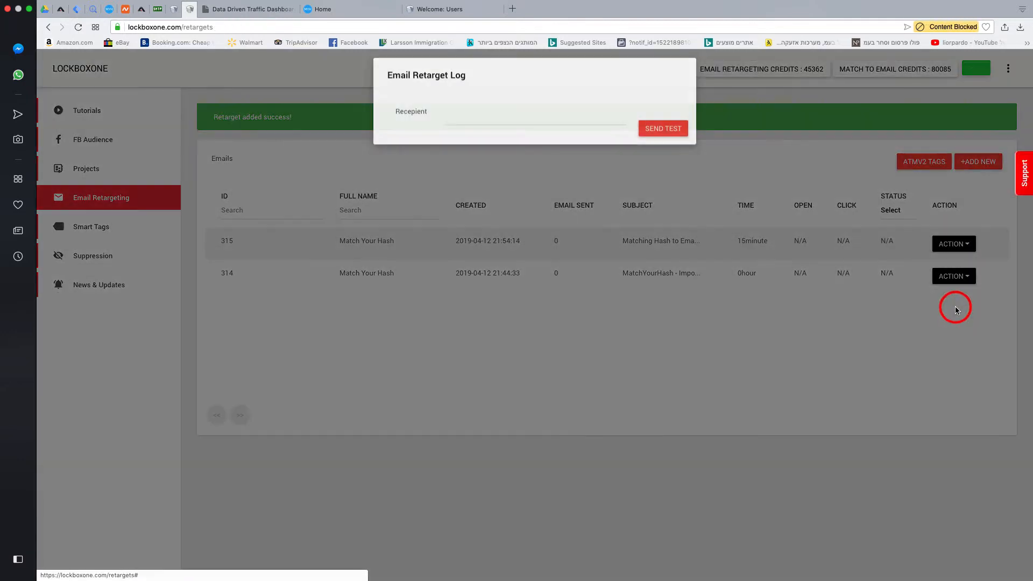
left_click(531, 129)
left_click(479, 145)
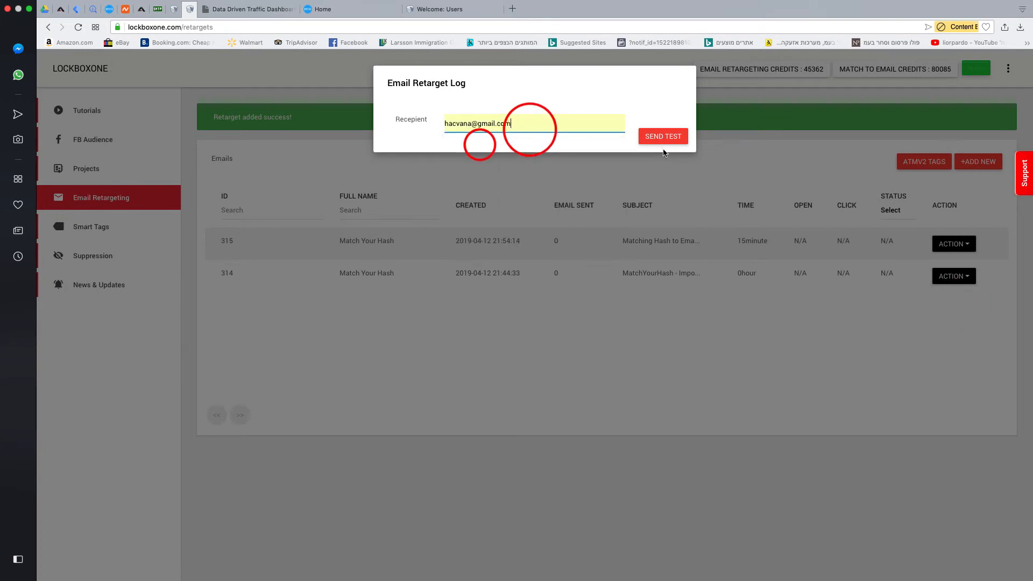
left_click(663, 137)
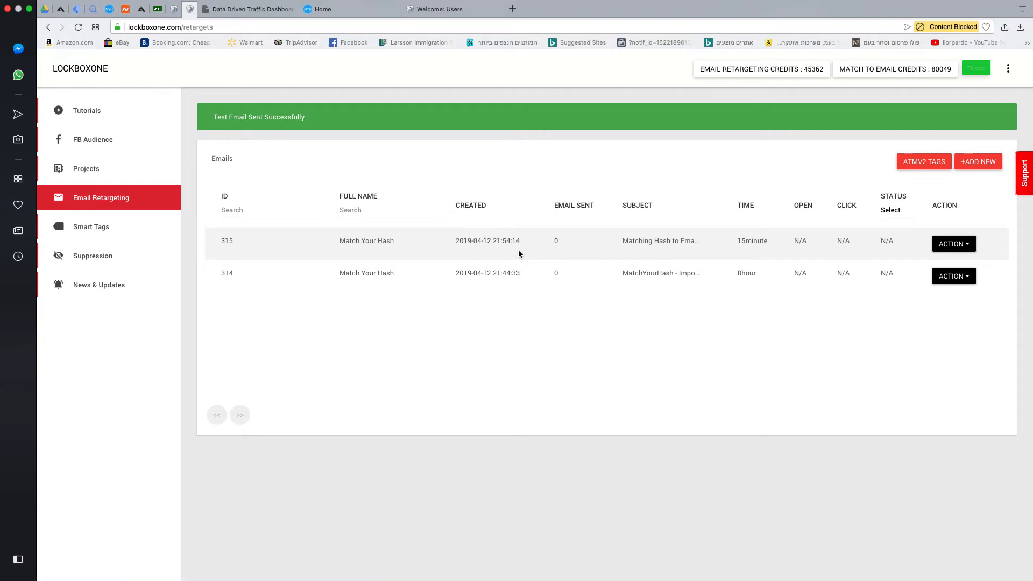
Switch to Gmail and check the received test email's "get emails" link and its Unsubscribe and Report footer.
key("ctrl+Left")
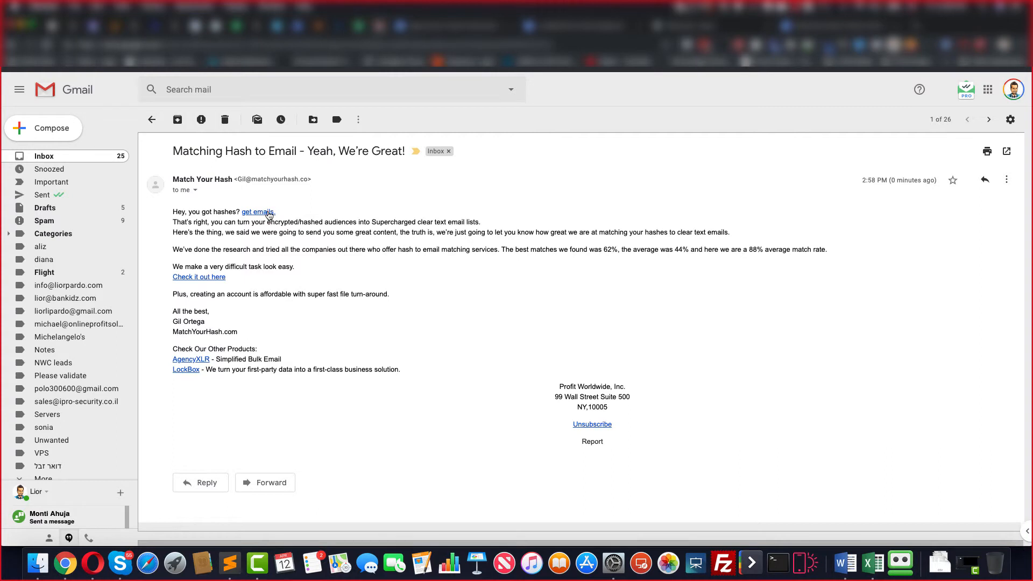
left_click(268, 211)
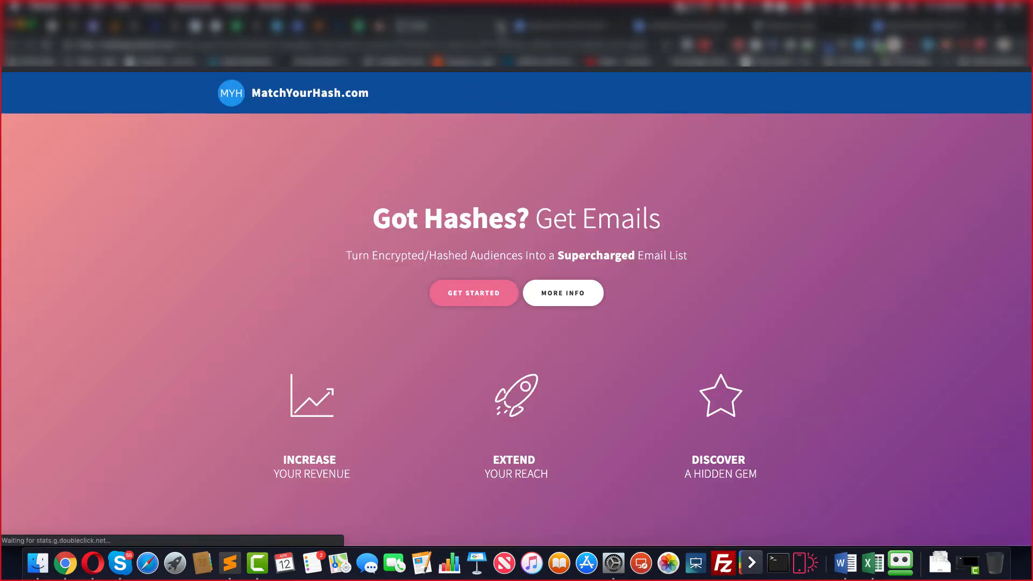
left_click(503, 28)
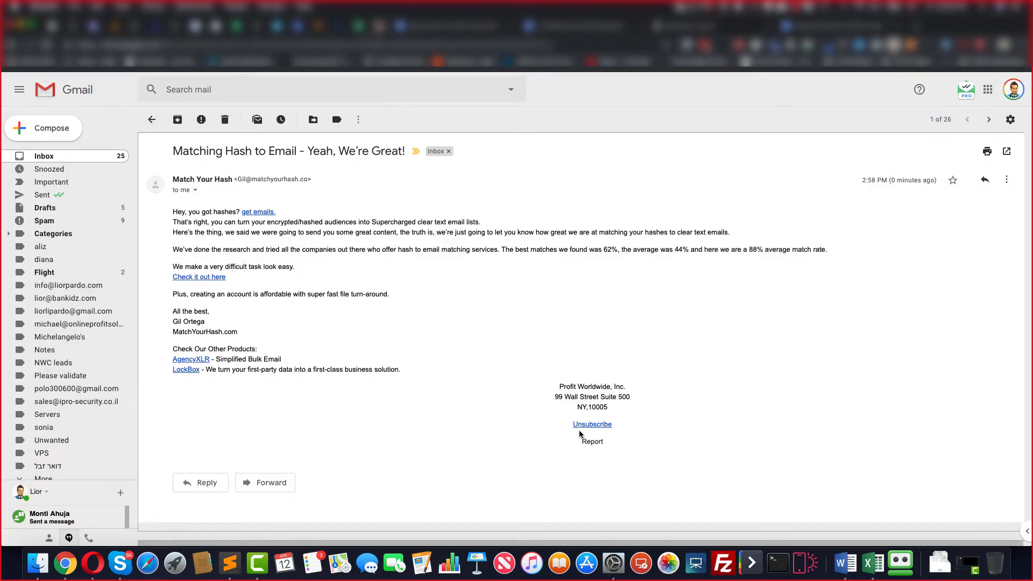
left_click_drag(608, 442, 583, 425)
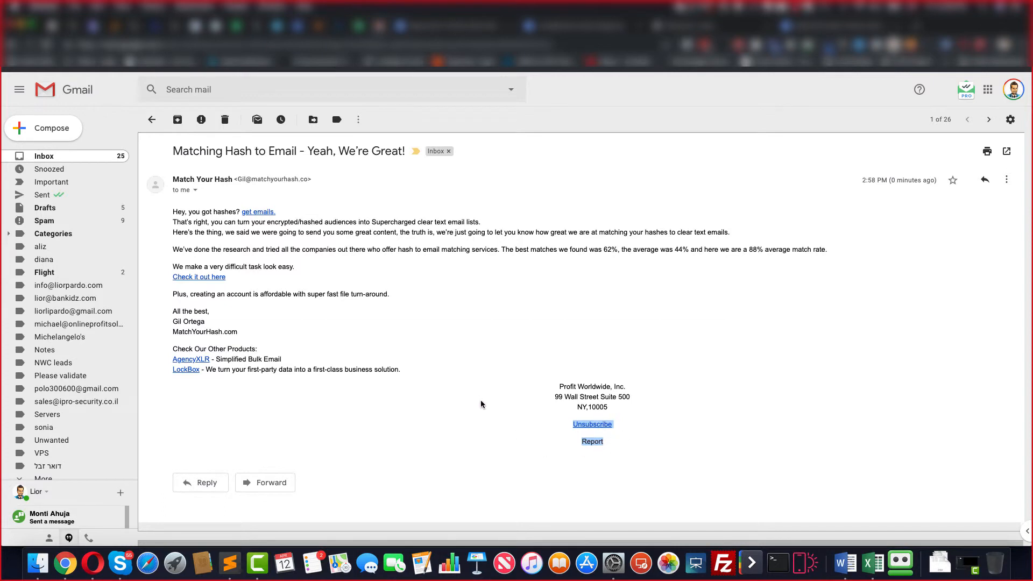
left_click(482, 405)
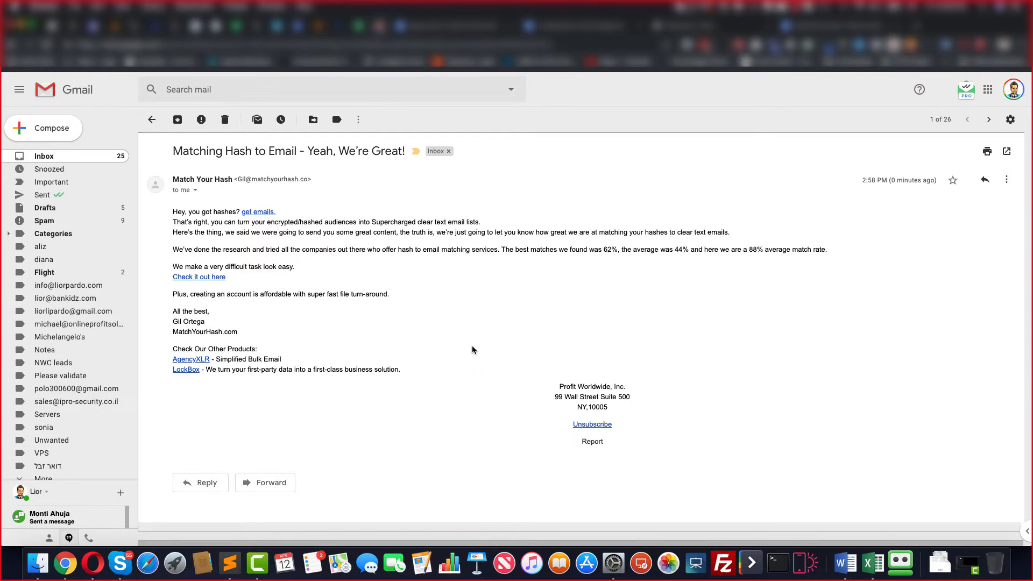
key("ctrl+Right")
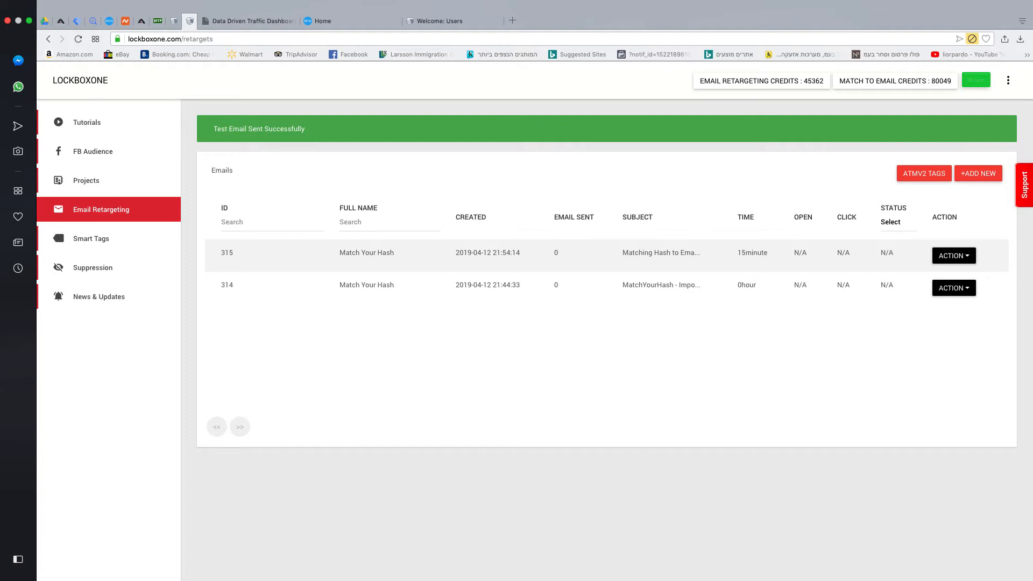
Add a new retargeting email of type Autoresponder for the matchyourhash.com-ClickSegment project and continue to its setup.
left_click(981, 173)
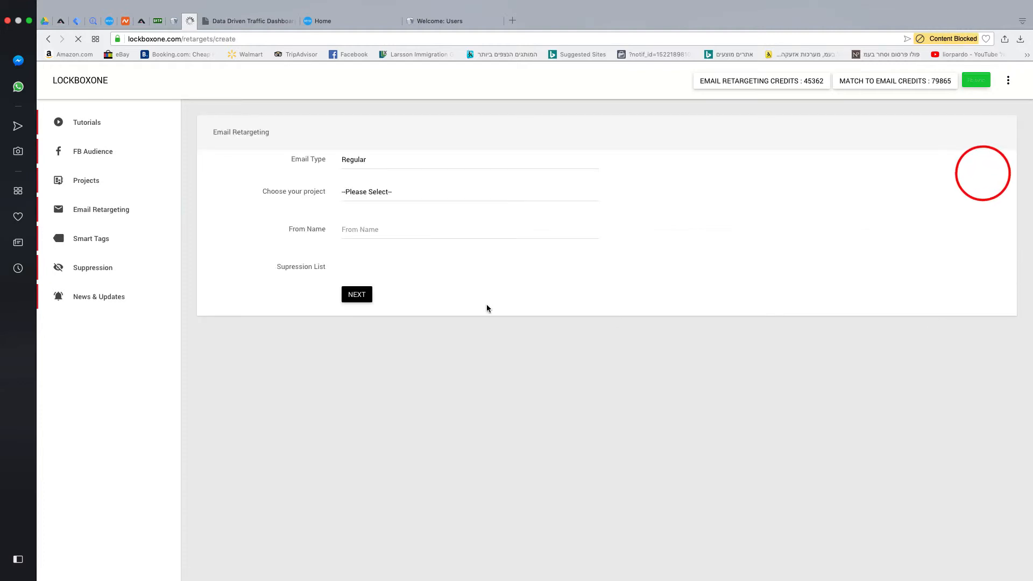
left_click(370, 160)
left_click(368, 166)
key("Down")
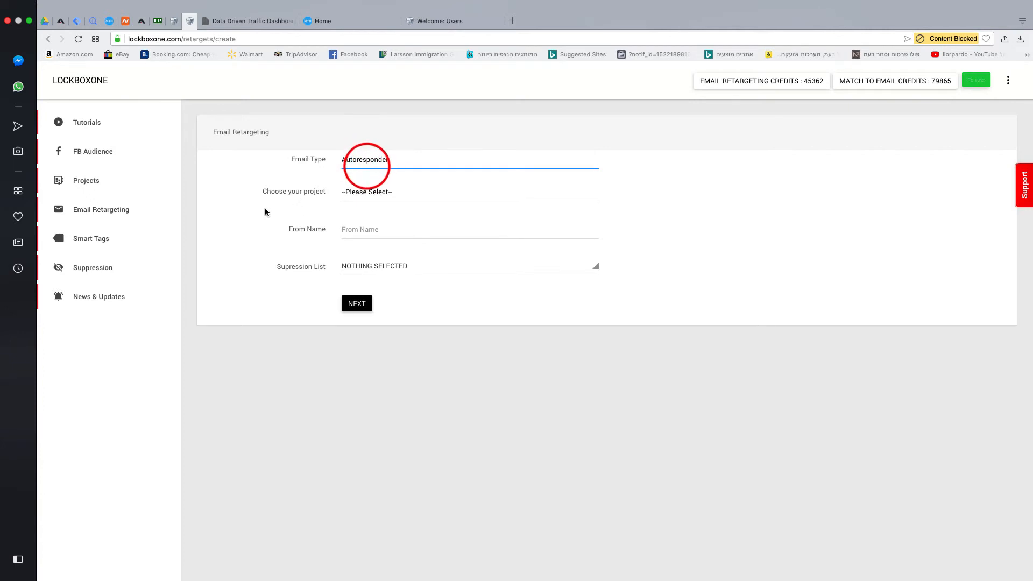
left_click(367, 193)
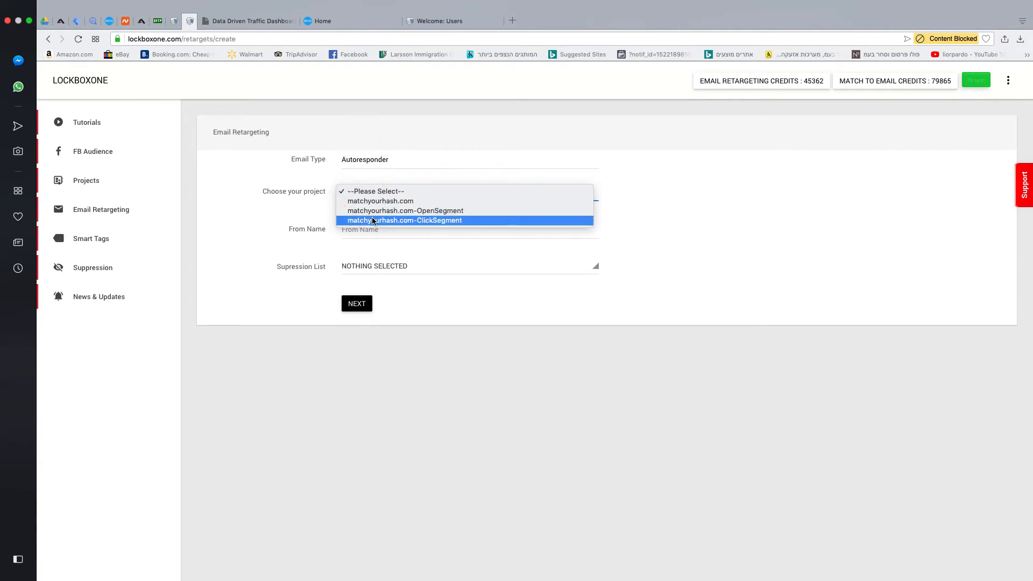
left_click(415, 222)
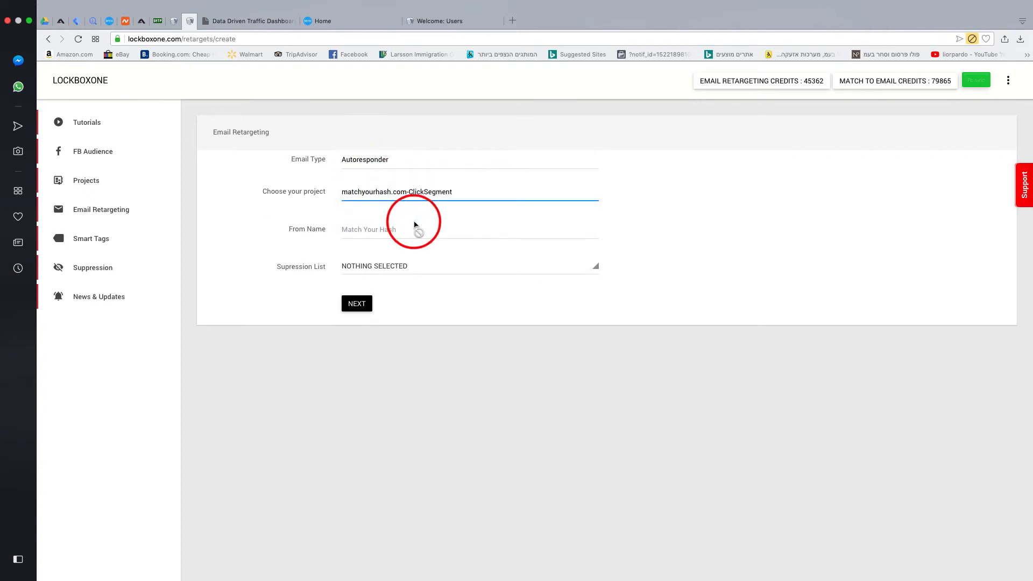
left_click(352, 303)
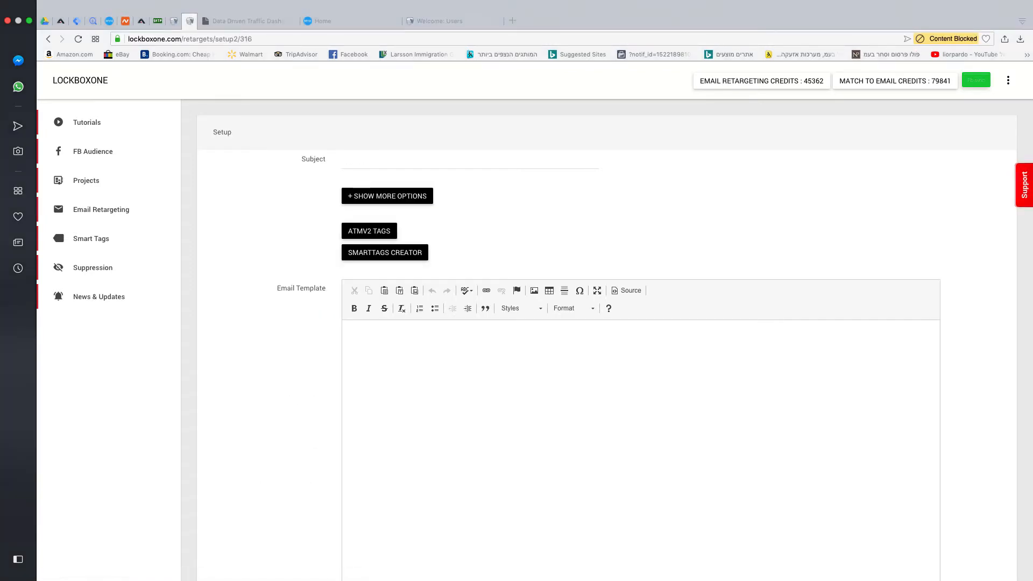
Set the email subject to "93% Match Rate... Insane!".
left_click(629, 212)
scroll(629, 212, "down", 1)
left_click(431, 159)
type("93% Match Rate... Insane!")
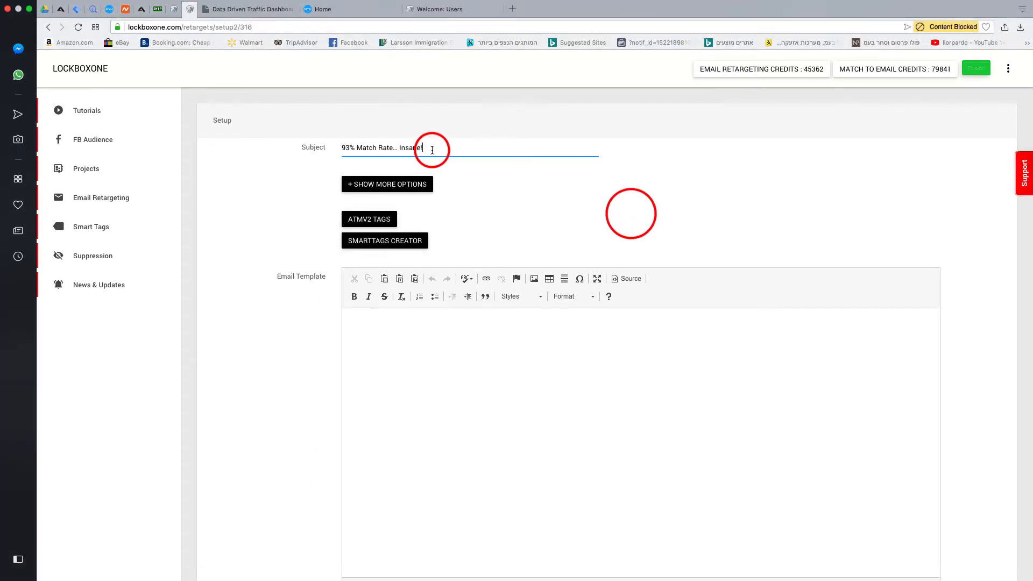
Fill the email template with the prepared body text beginning "Over the past 6 months, our hash to email match rate has been 88%".
scroll(500, 236, "down", 2)
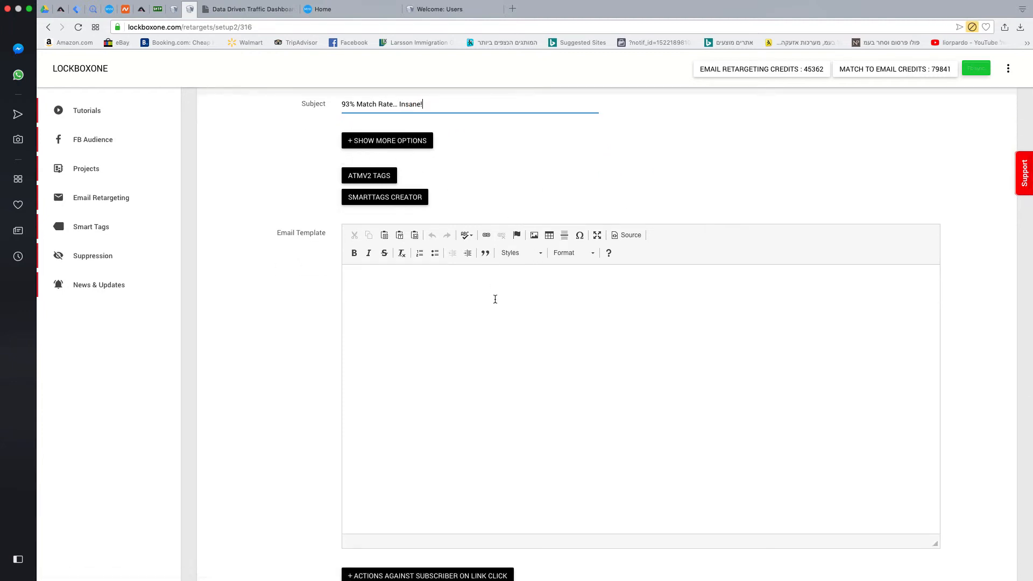
scroll(494, 302, "down", 3)
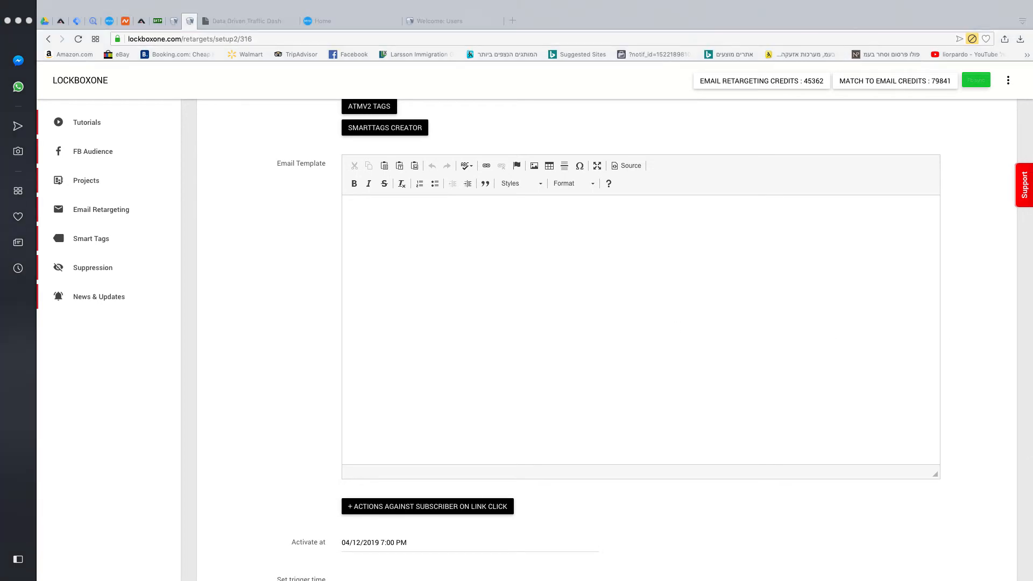
left_click(588, 339)
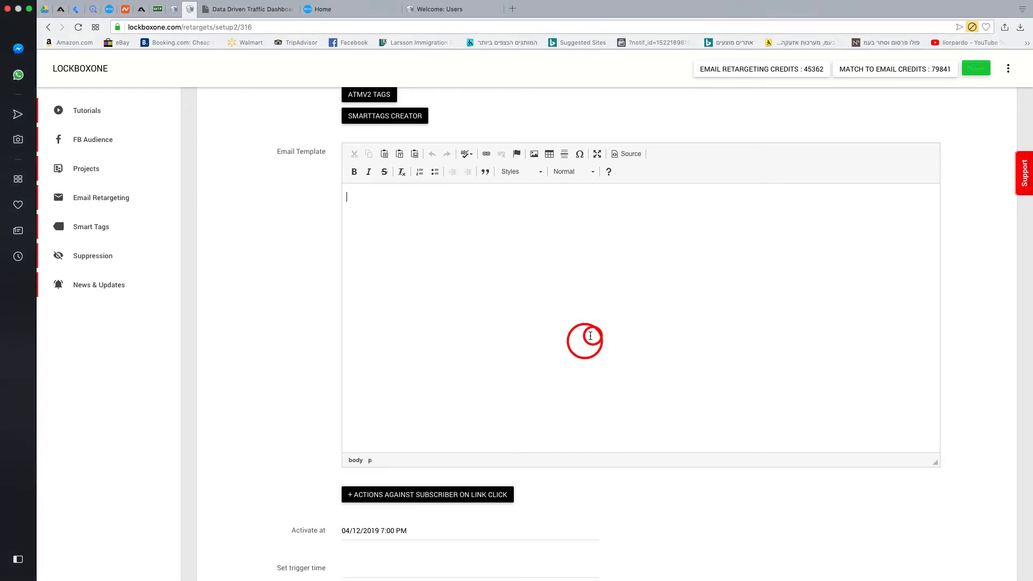
type("Over the past 6 months, our hash to email match rate has been 88%, which is great.  The past few weeks we’ve seen a streak of 93% average match rate, that’s insane. CALLTOACTION  Plus, most, if not all data appending companies have minimum orders that become a pain when you're required to run your hash files through several different data companies to achieve a high match rate. We offer a better solution with a high match rate the first time.  CALLTOACTION  Our team has been part of the lead generation and data industry since 1995. Lately, it seems like everywhere we turn, we bump into a newly minted data scientist. Here’s the thing, please don’t look at us as data scientists. No. We’re more like data Ninjas :) All the best,  Gil Ortega MatchYourHash.com  Check Our Other Products: AgencyXLR - Simplified Bulk Email LockBox - We turn your first-party data into a first-class business solution.")
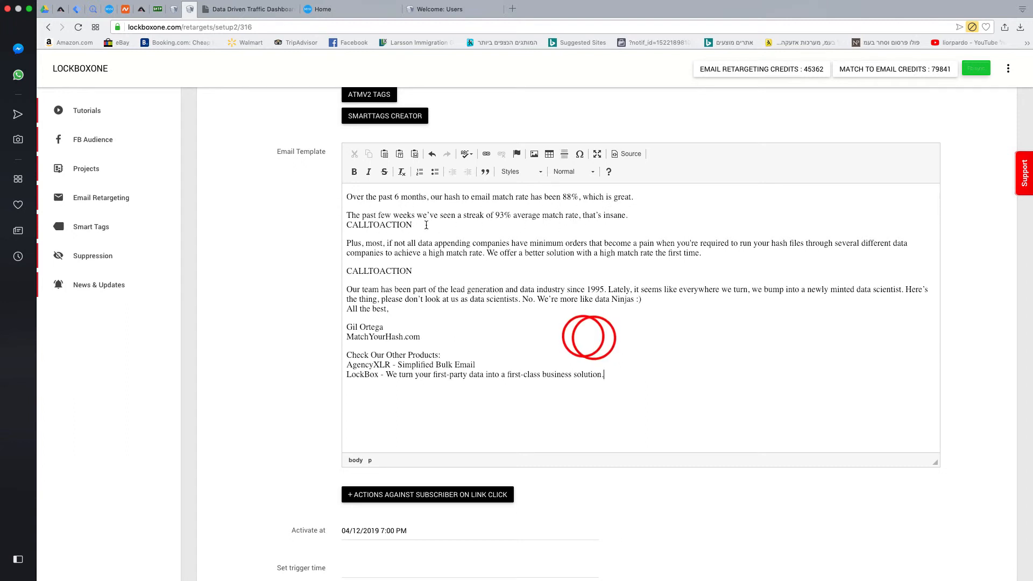
Replace the first CALLTOACTION placeholder with "You need to see it now".
left_click_drag(429, 225, 348, 225)
key("BackSpace")
key("BackSpace")
type("You need to see it now")
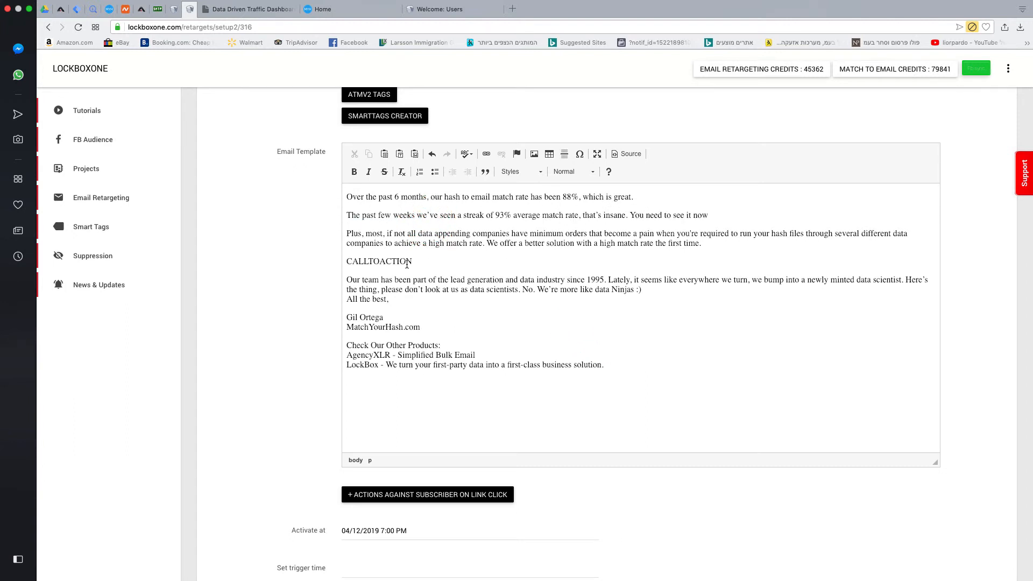
Delete the remaining CALLTOACTION placeholder and set "We offer a better solution with a high match rate the first time." apart as its own paragraph.
double_click(389, 262)
key("BackSpace")
left_click(489, 242)
key("shift+Return")
key("shift+Return")
left_click(438, 269)
key("BackSpace")
Insert line breaks after "since 1995.", after "newly minted data scientist." and before "You need to see it now".
left_click(605, 281)
key("shift+Return")
left_click(644, 291)
key("shift+Return")
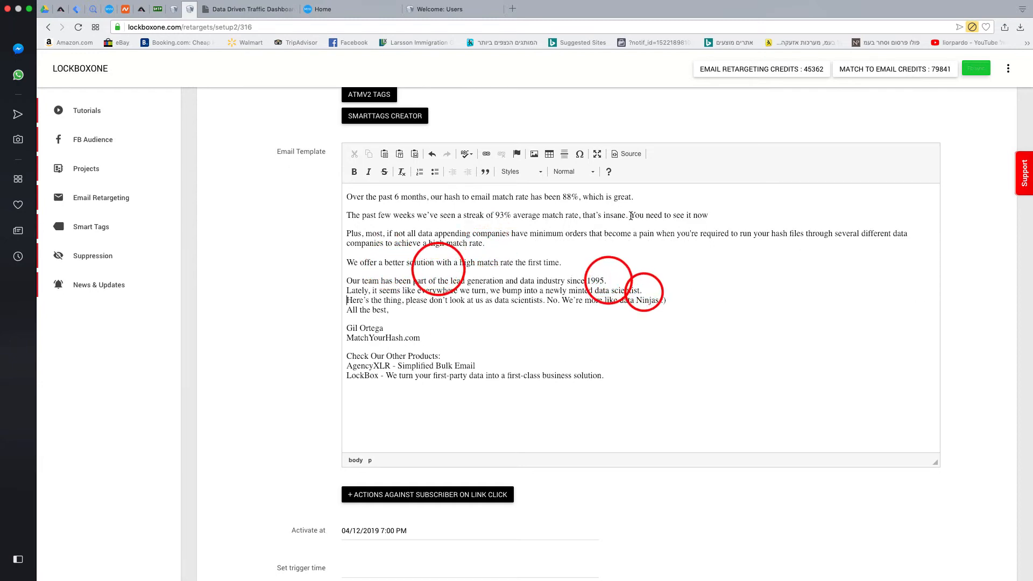
left_click(628, 215)
key("shift+Return")
left_click(501, 338)
Link the text "You need to see it now" to matchyourhash.com/index.php.
left_click(325, 9)
left_click(194, 10)
left_click(491, 224)
left_click_drag(436, 222, 346, 225)
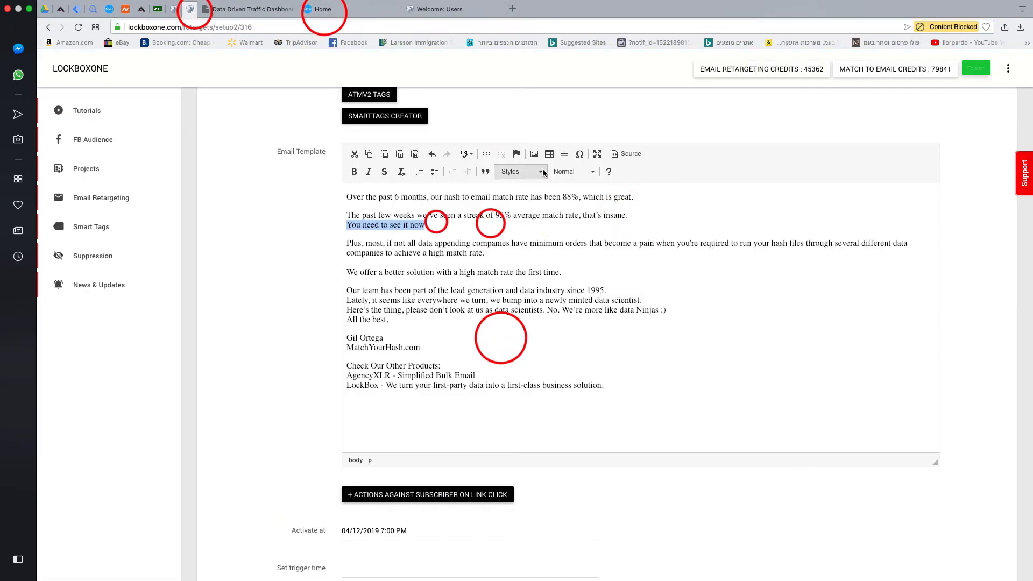
left_click(490, 153)
key("super+v")
left_click(639, 441)
left_click(412, 334)
left_click_drag(347, 272, 562, 272)
left_click(486, 154)
key("super+v")
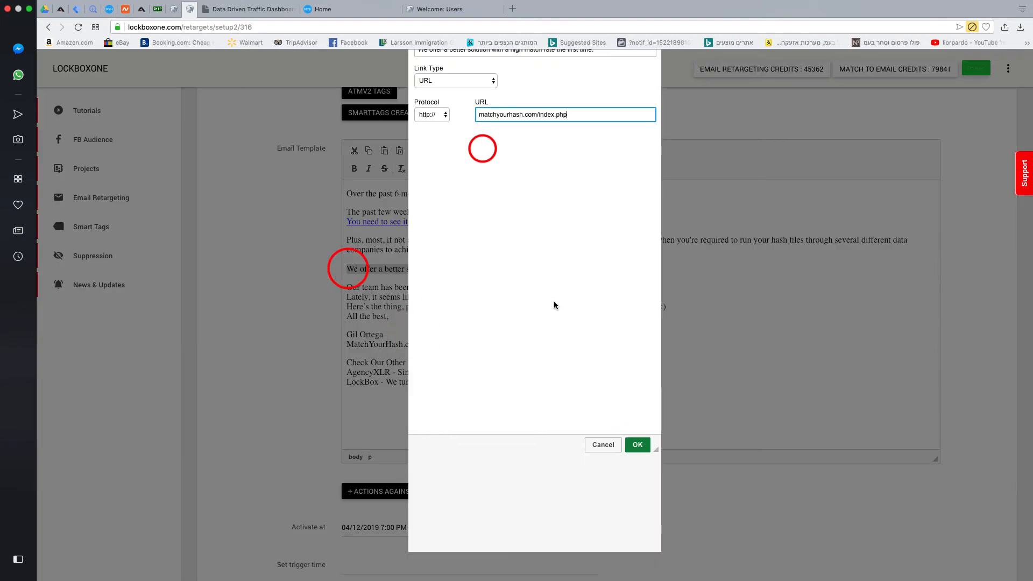
left_click(639, 442)
left_click(694, 311)
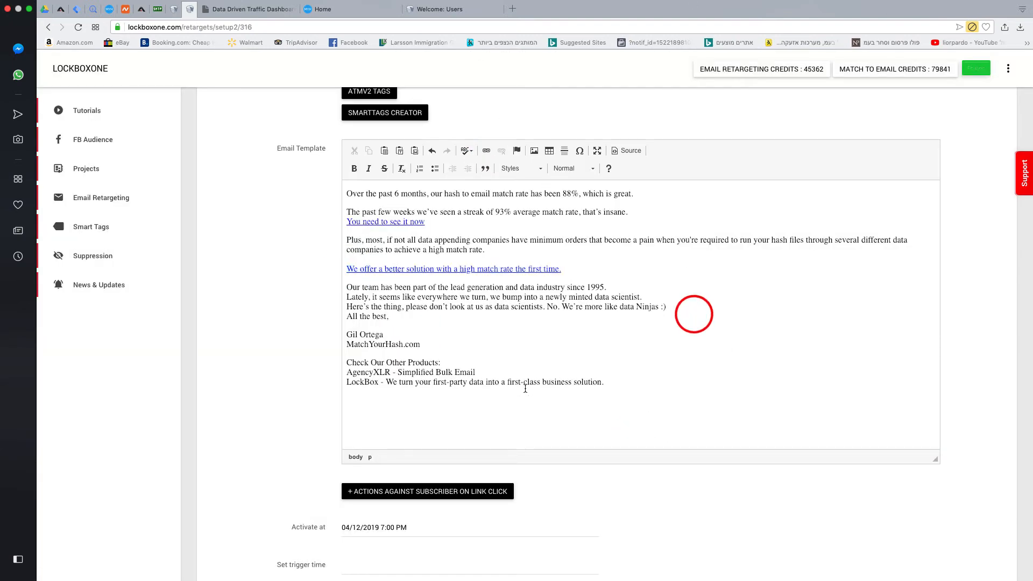
Delete the "Check Our Other Products" block with the AgencyXLR and LockBox lines from the end of the email.
scroll(524, 395, "down", 3)
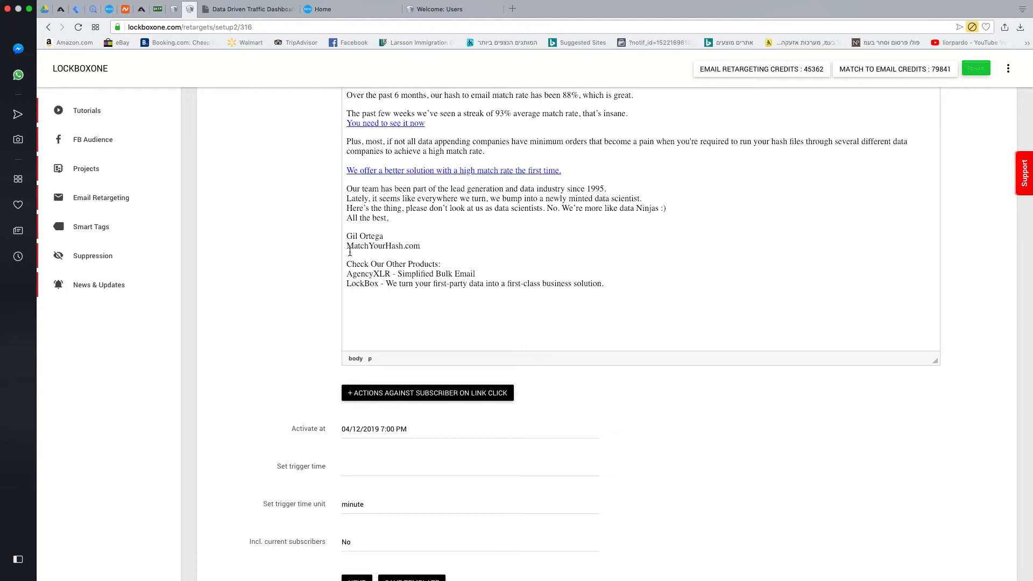
left_click(347, 253)
left_click_drag(347, 253, 562, 305)
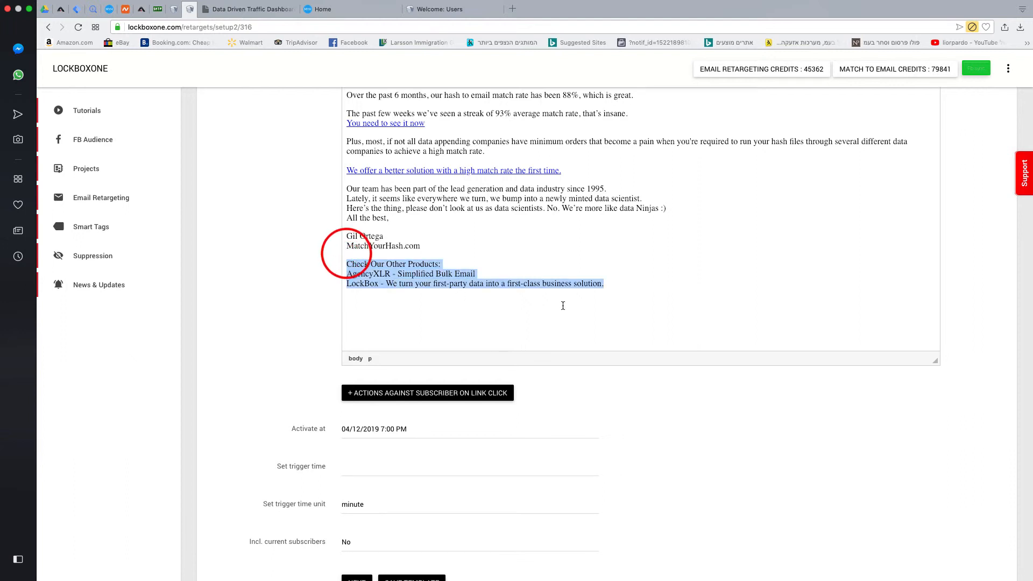
key("BackSpace")
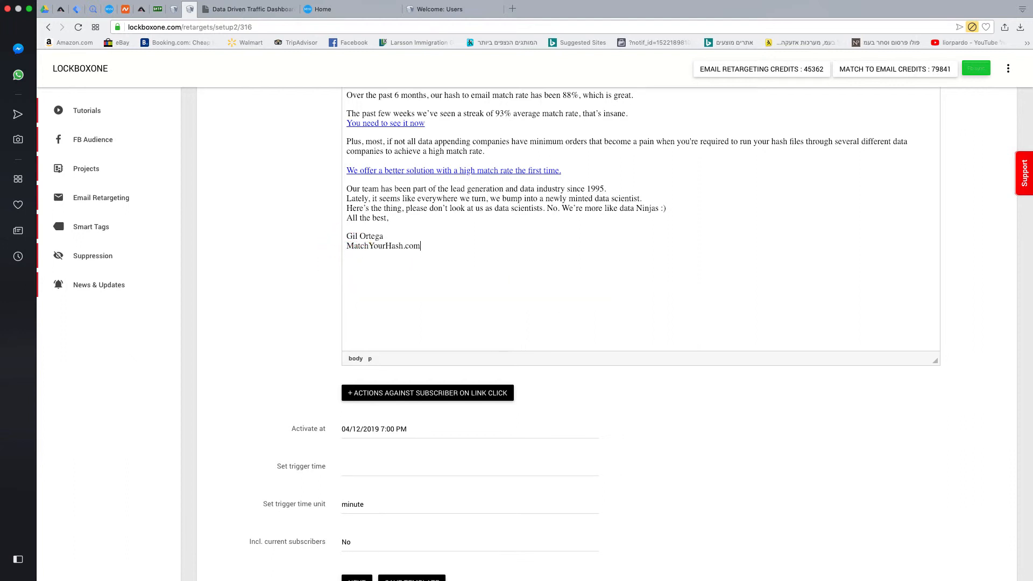
Look over the finished email body and save it as a template.
scroll(685, 323, "up", 5)
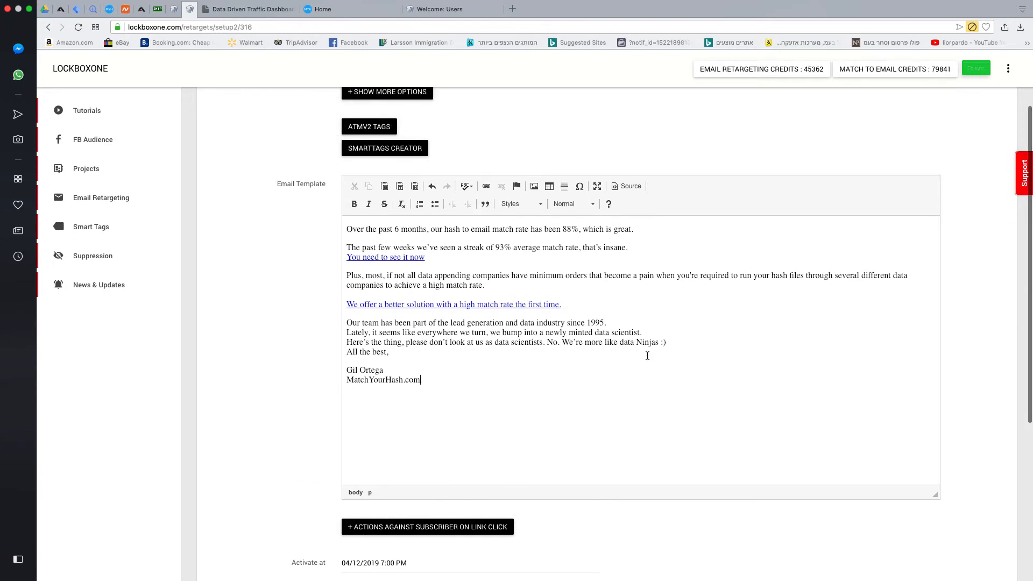
scroll(743, 408, "down", 5)
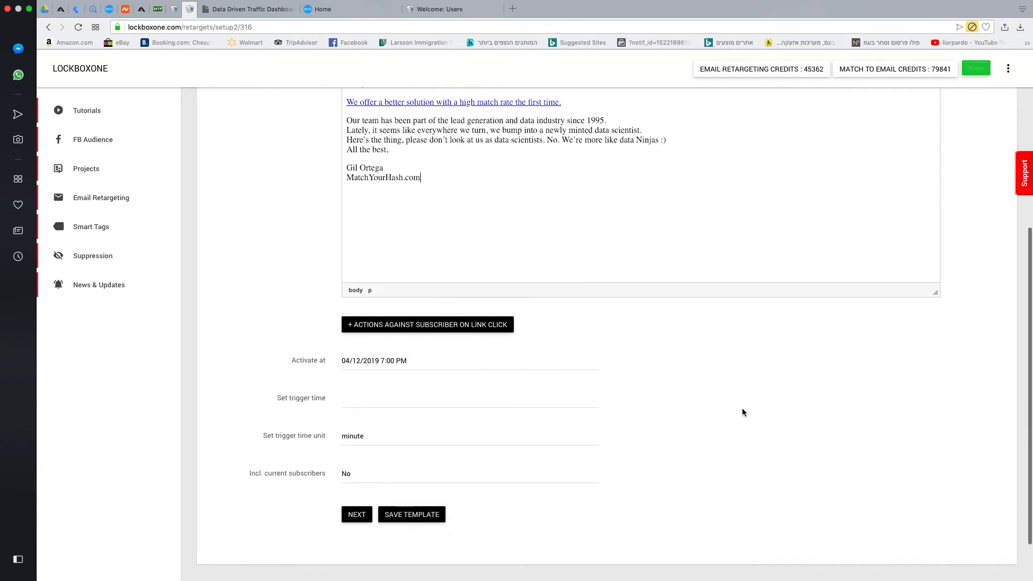
scroll(742, 416, "up", 2)
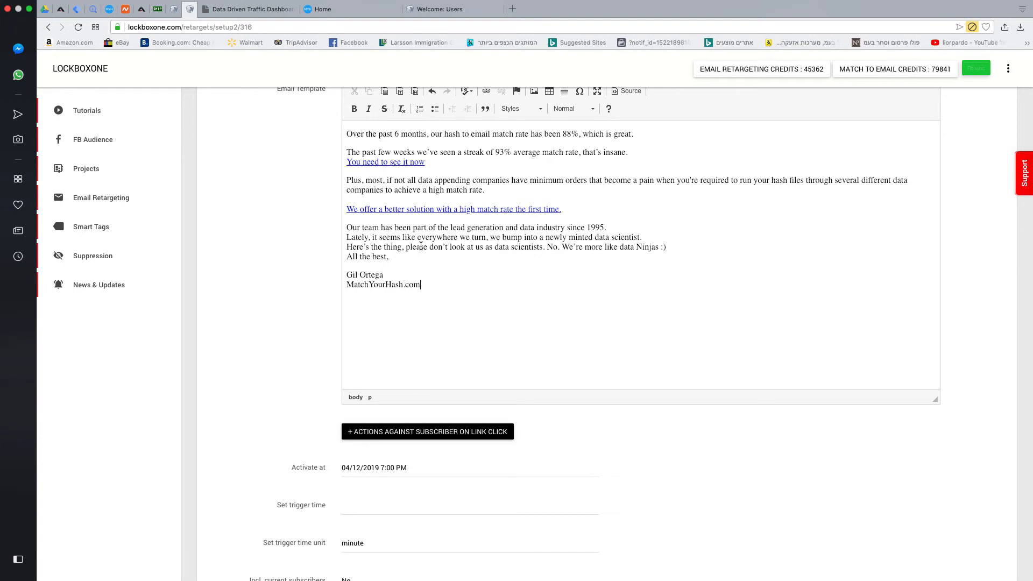
scroll(641, 451, "down", 6)
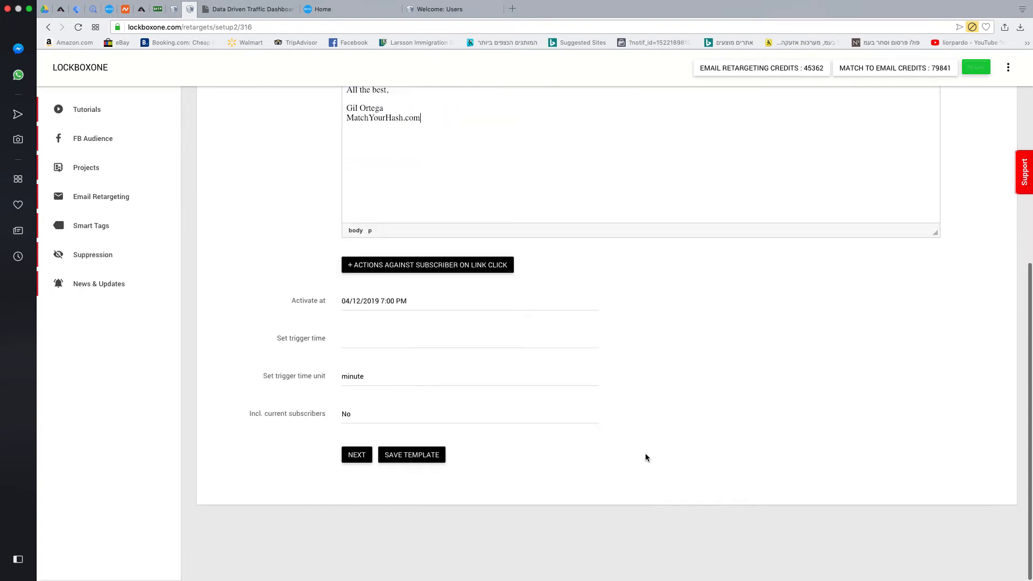
left_click(421, 455)
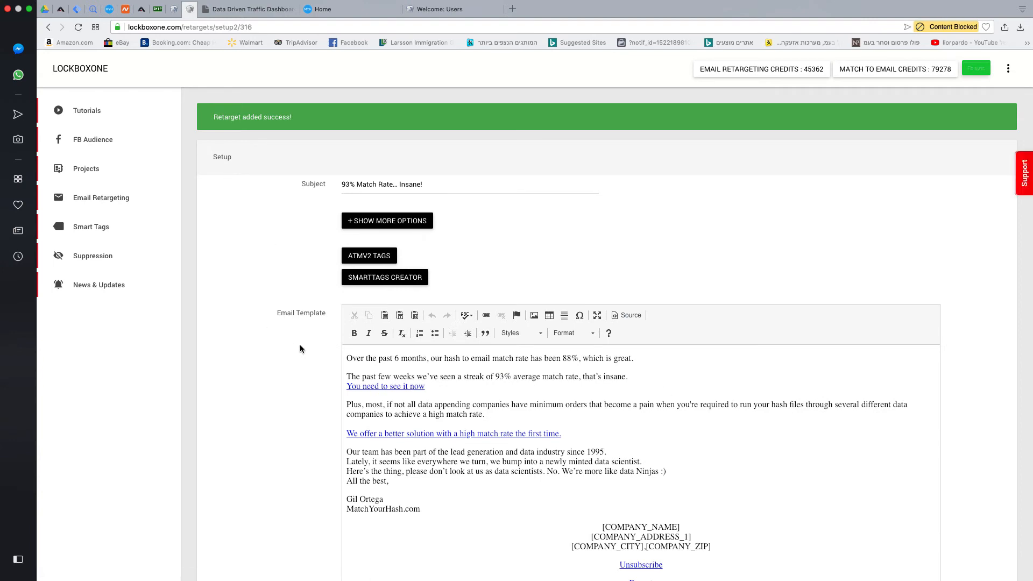
Review the saved email's body, company footer tags and trigger time settings.
scroll(300, 350, "down", 8)
scroll(299, 349, "down", 7)
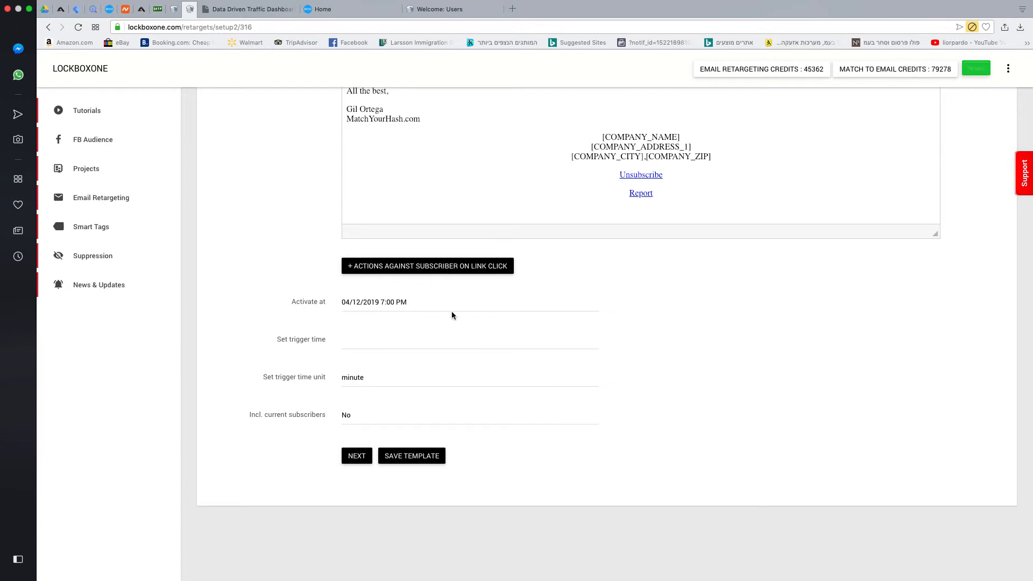
scroll(571, 330, "up", 7)
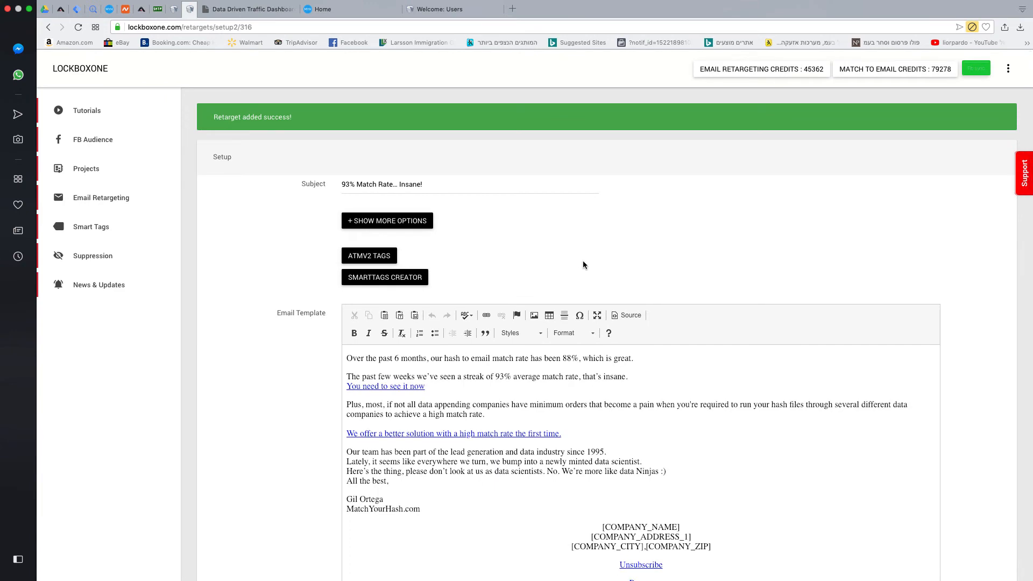
scroll(583, 264, "down", 7)
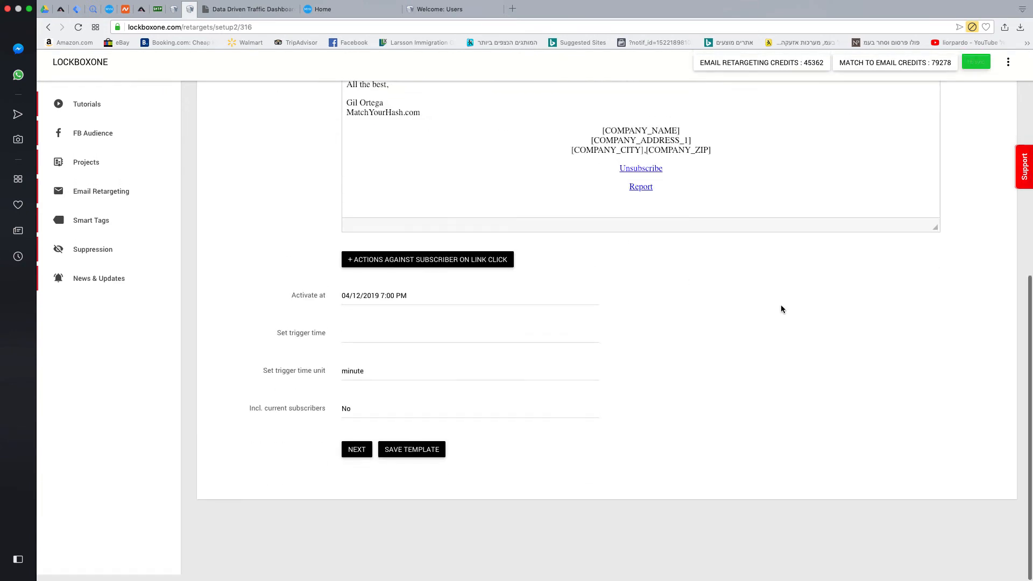
Expand the link-click actions for subscribers and set the email's trigger time to 1 day.
left_click(429, 269)
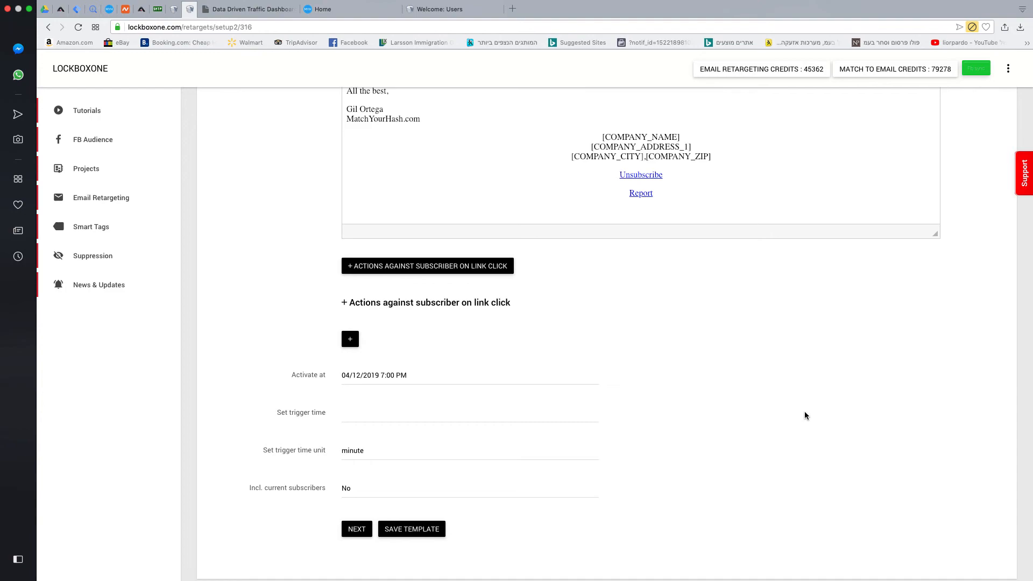
left_click(393, 412)
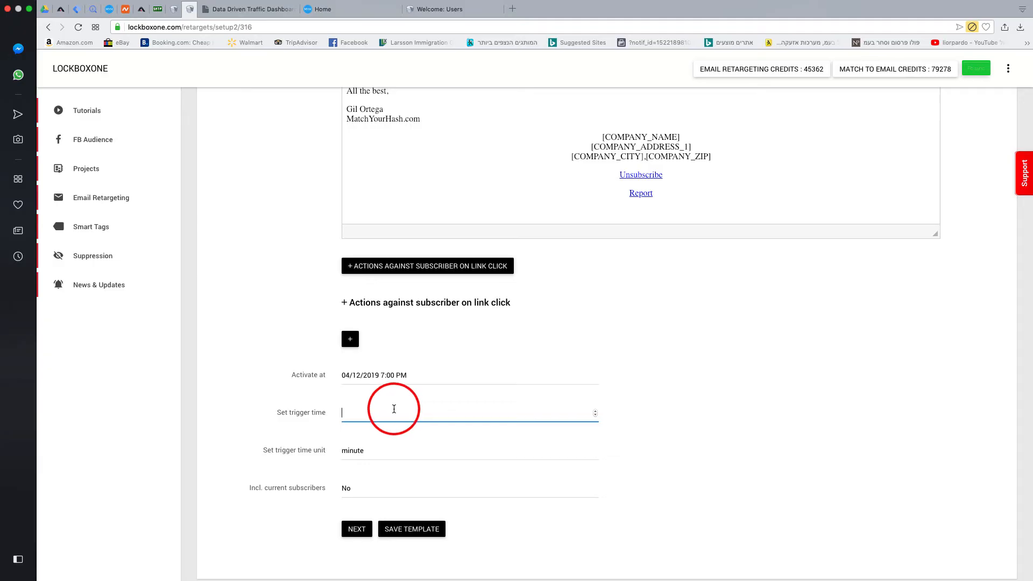
type("1")
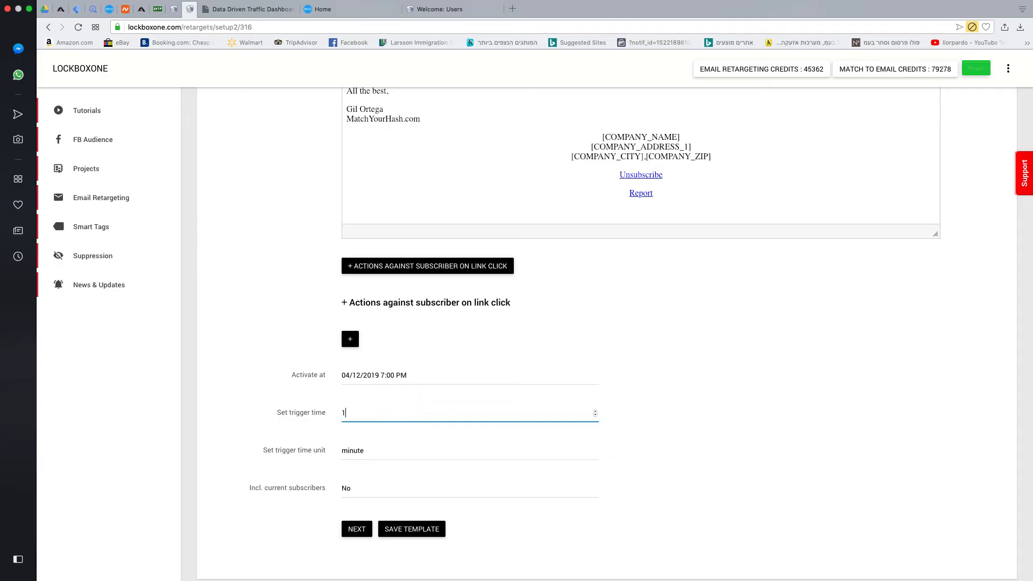
left_click(393, 451)
left_click(383, 468)
left_click(249, 338)
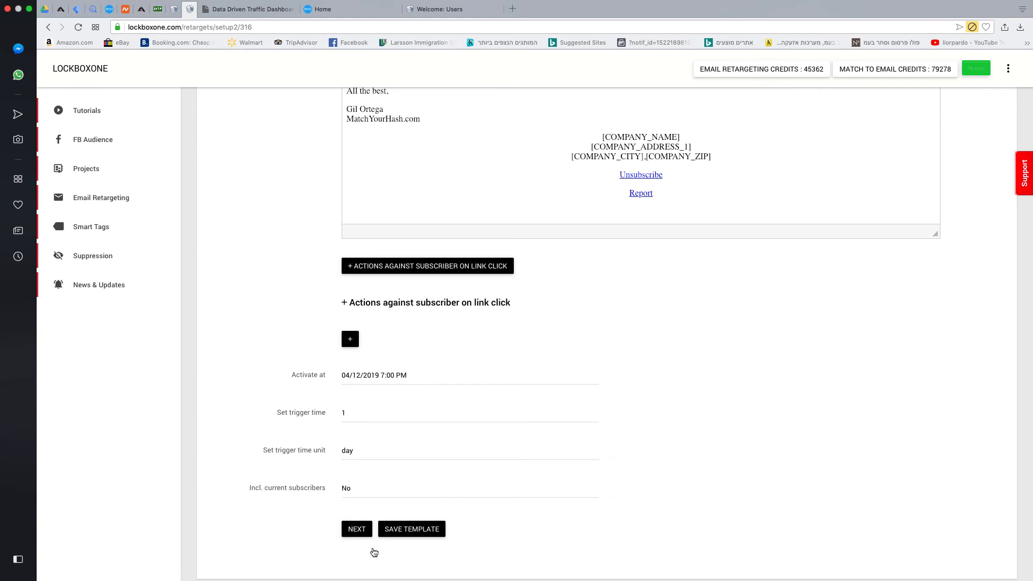
Set the email to include current subscribers and submit the retarget setup.
left_click(349, 493)
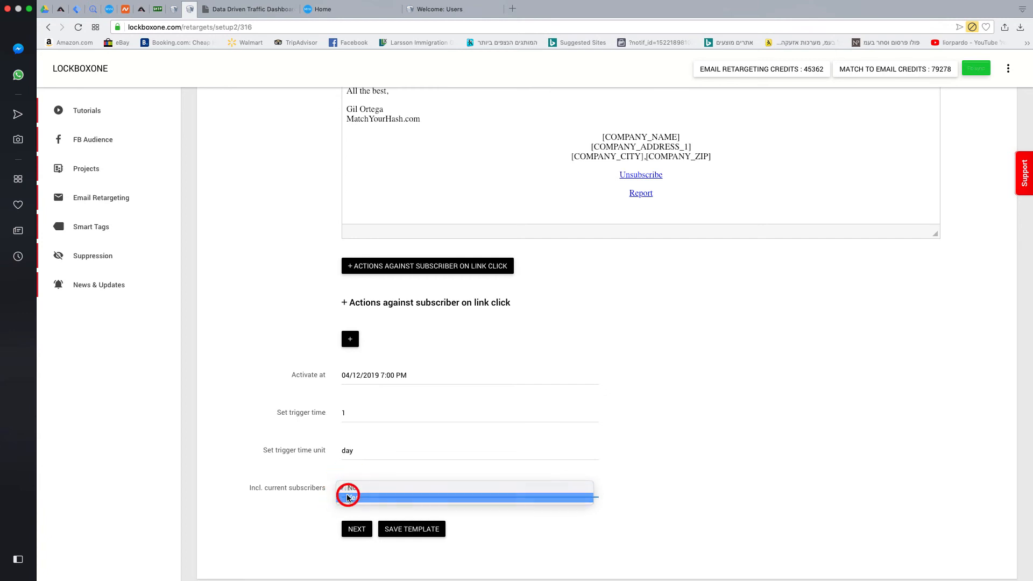
left_click(349, 497)
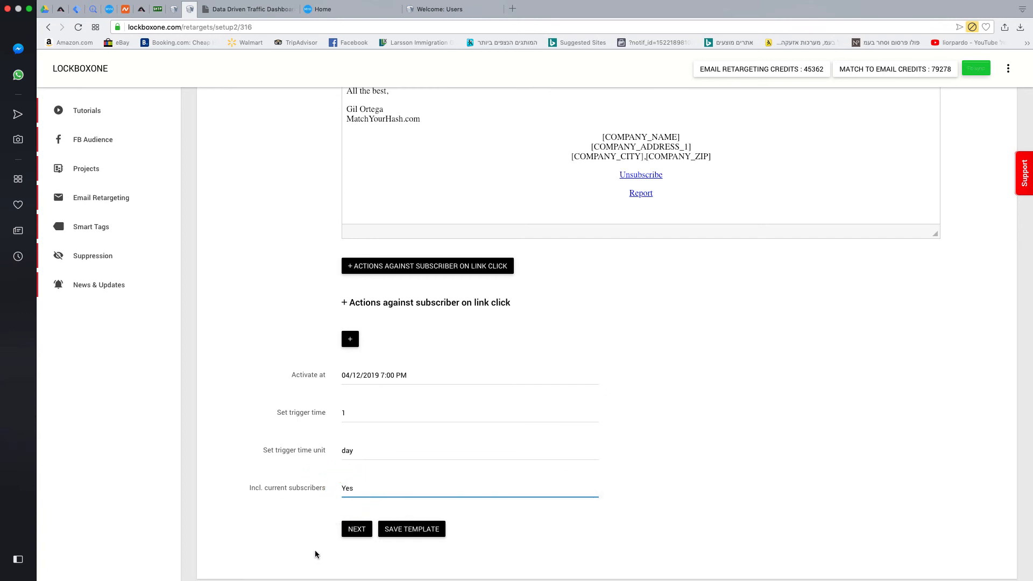
left_click(355, 531)
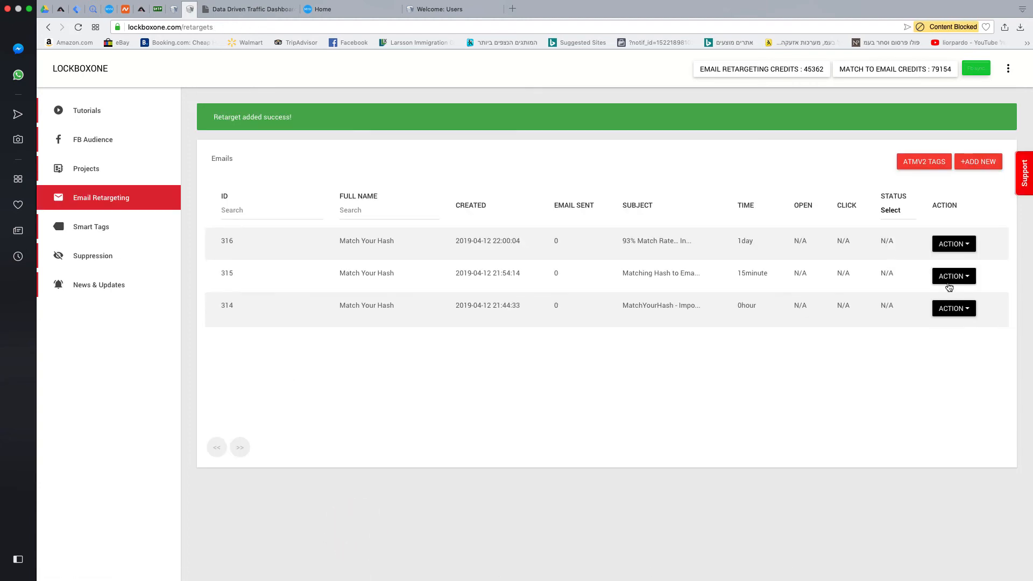
Start sending the 15-minute "Matching Hash to Email" retargeting email and confirm.
left_click(950, 275)
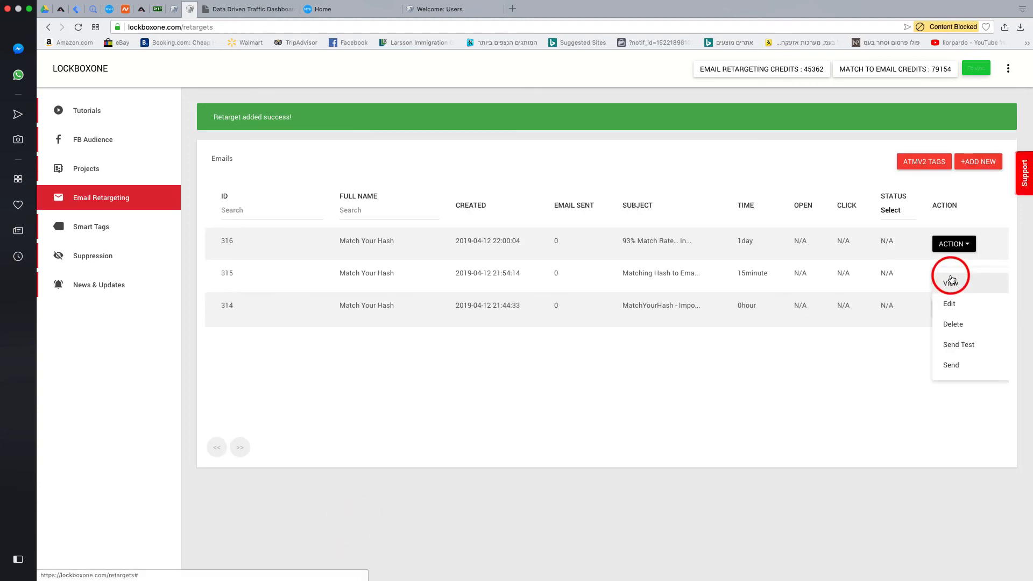
left_click(877, 386)
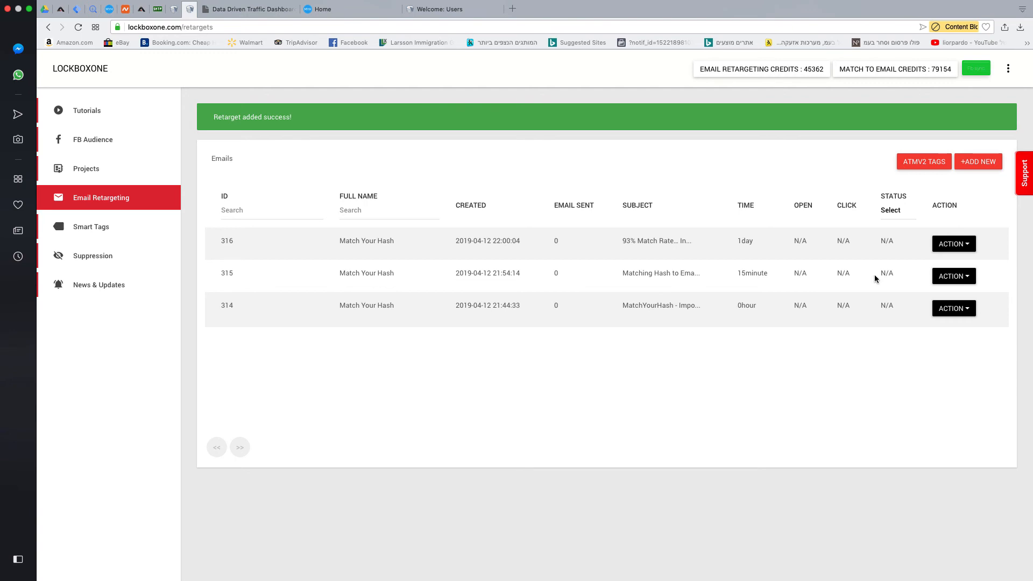
left_click(961, 274)
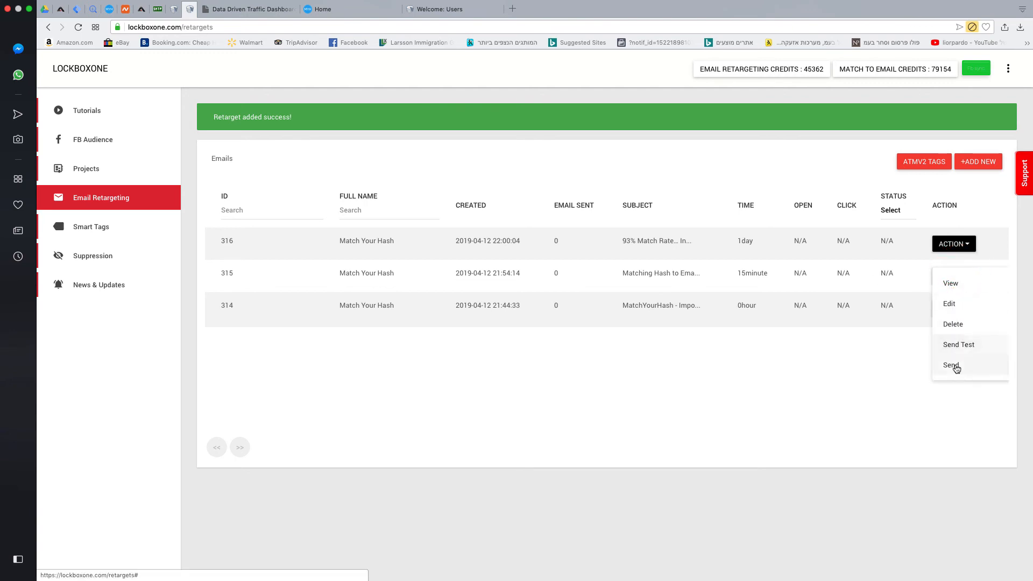
left_click(951, 364)
left_click(612, 90)
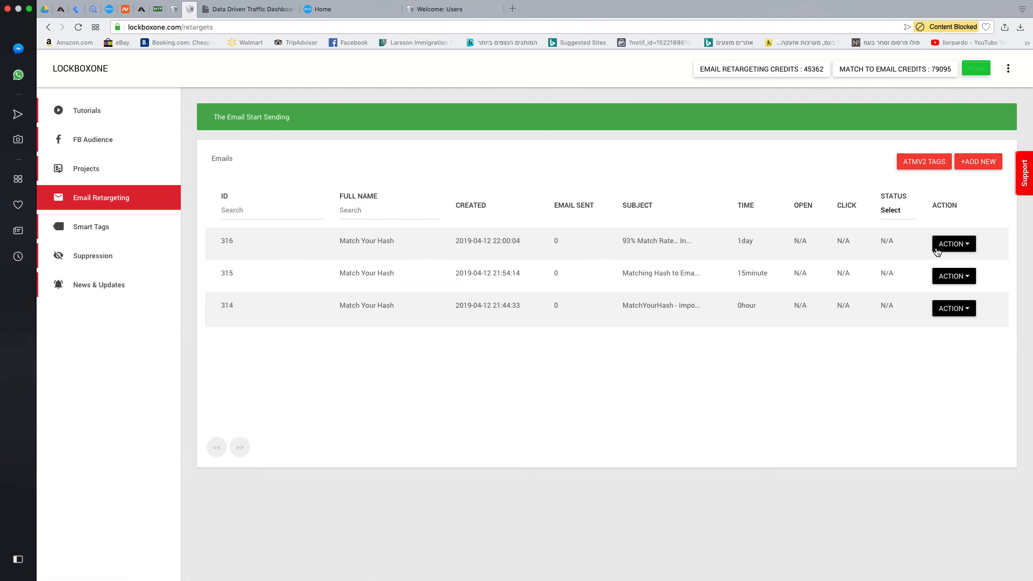
Send a test of the "93% Match Rate... Insane!" email to the tester's e-mail address.
left_click(954, 244)
left_click(954, 314)
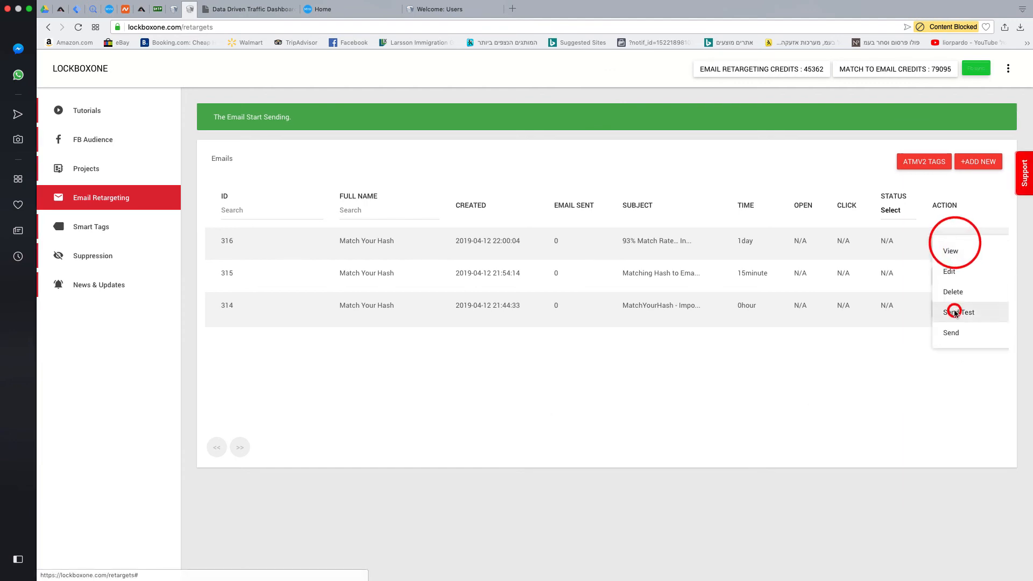
left_click(533, 120)
left_click(477, 141)
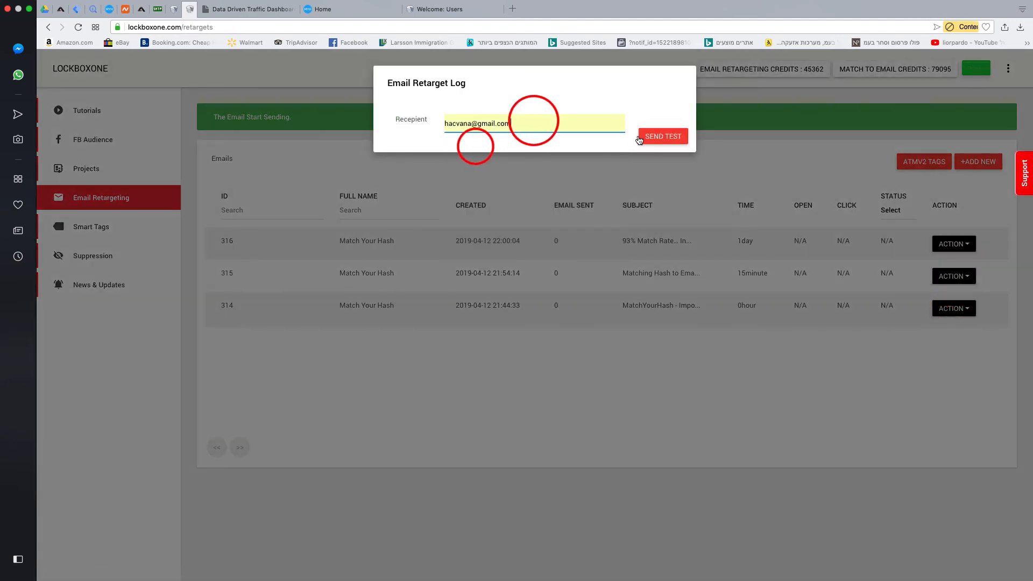
left_click(672, 134)
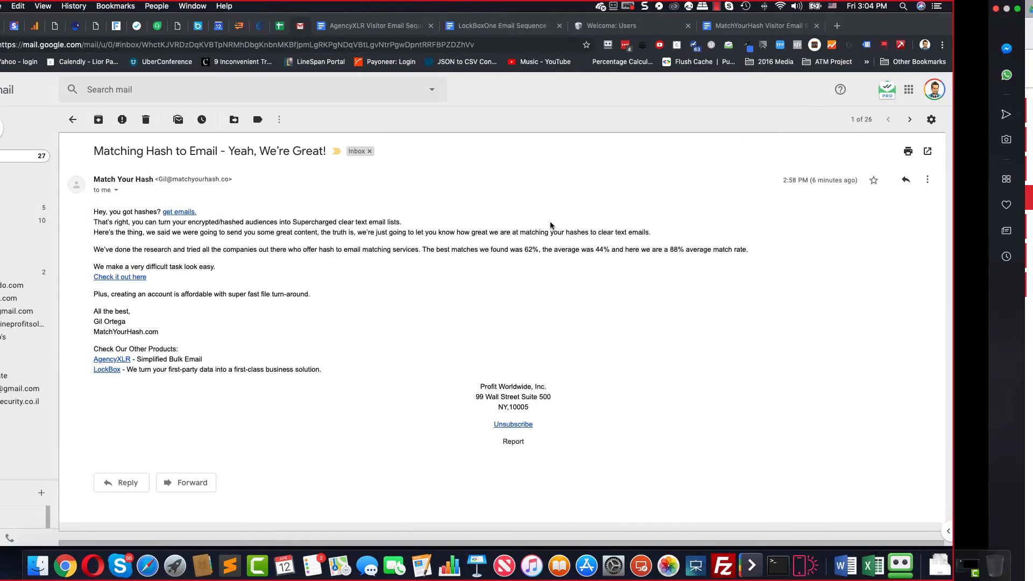
In Gmail, open the received "93% Match Rate... Insane!" test and check its "We offer a better solution" link.
left_click(89, 162)
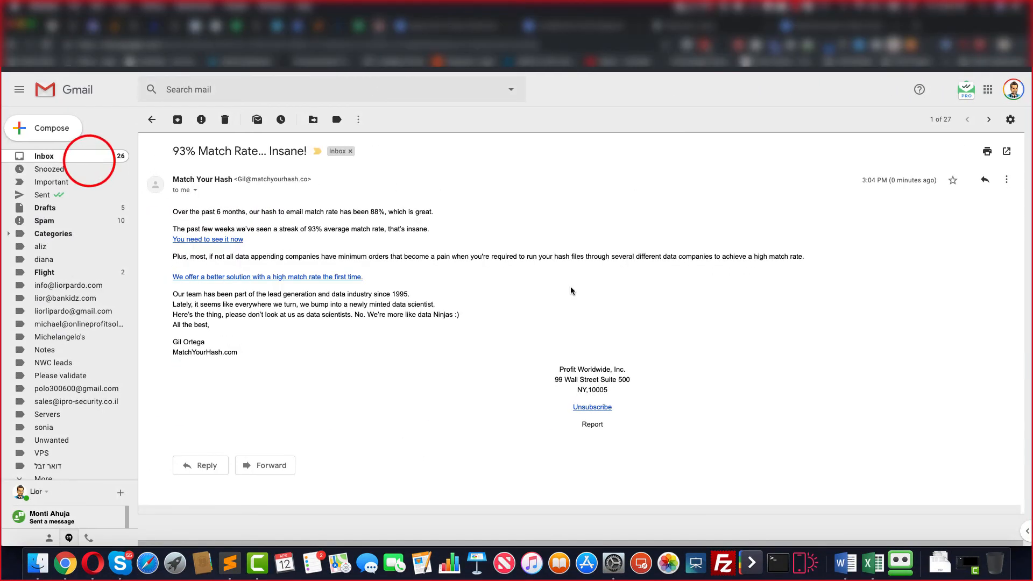
left_click(331, 277)
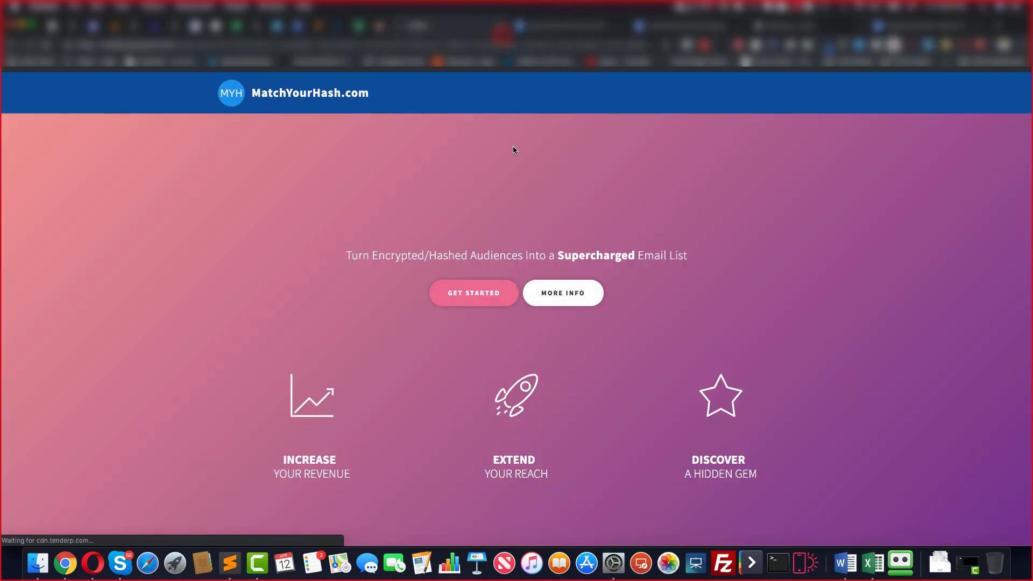
left_click(503, 29)
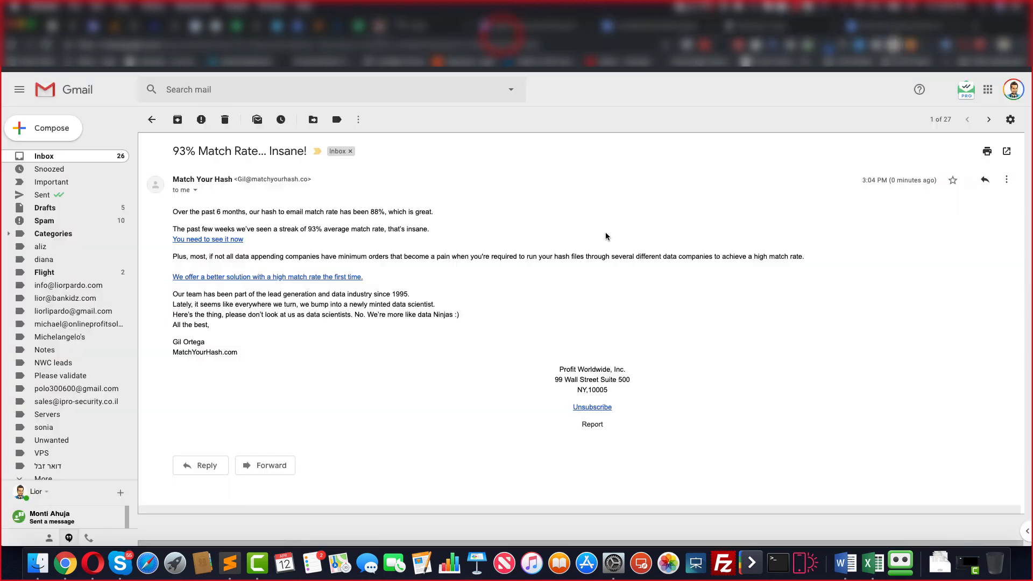
Return to LockBoxOne and start sending the 1-day "93% Match Rate" retargeting email.
key("ctrl+Right")
left_click(953, 255)
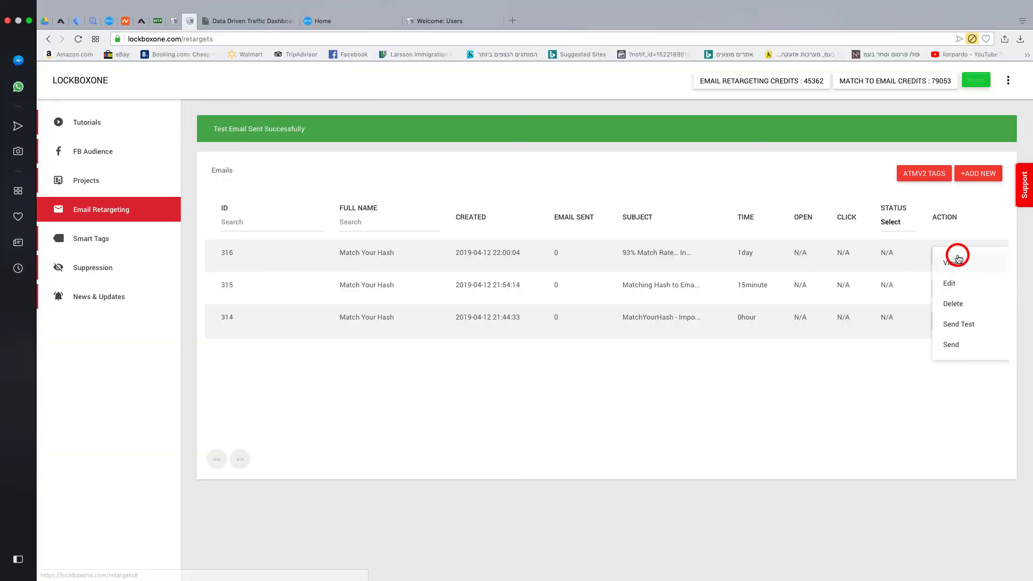
left_click(958, 347)
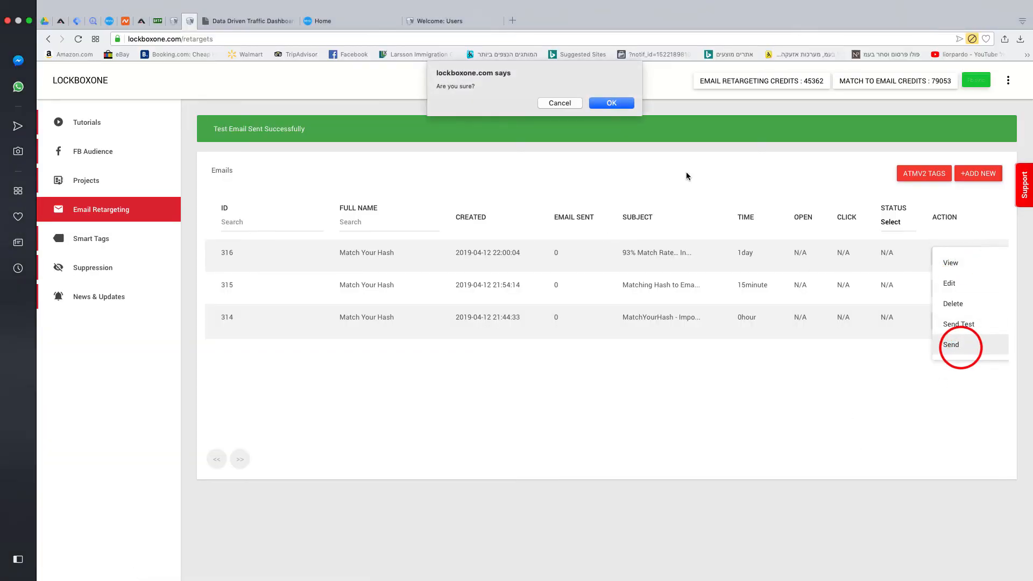
left_click(614, 102)
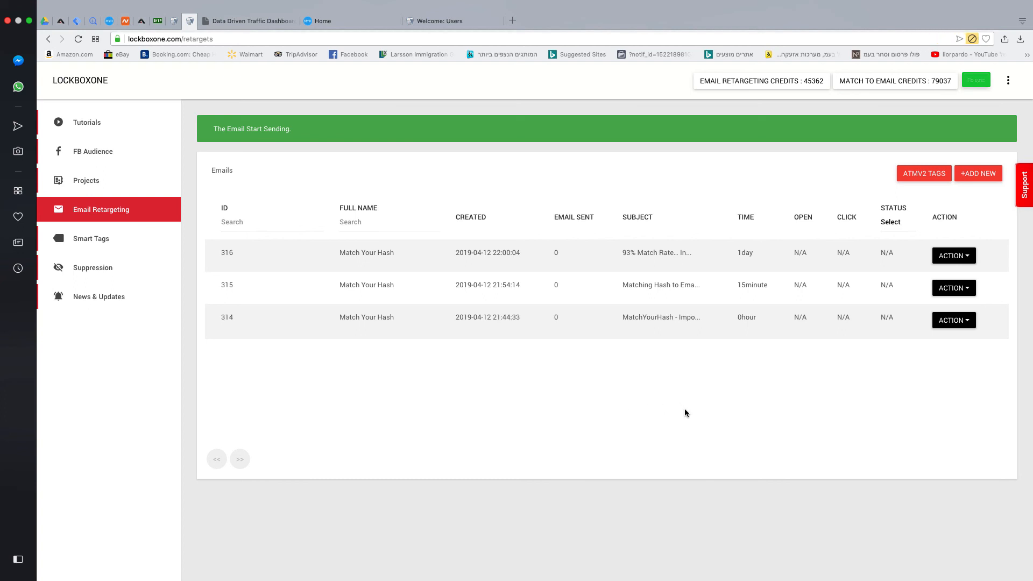
Review the actions available for the 0-hour email, the projects list and the email retargeting list.
left_click(964, 325)
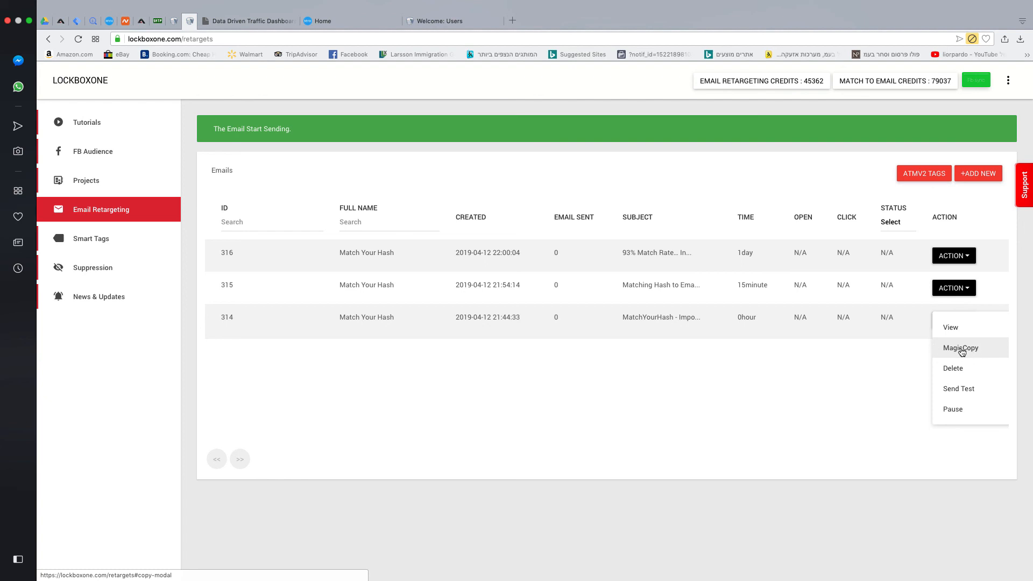
left_click(793, 393)
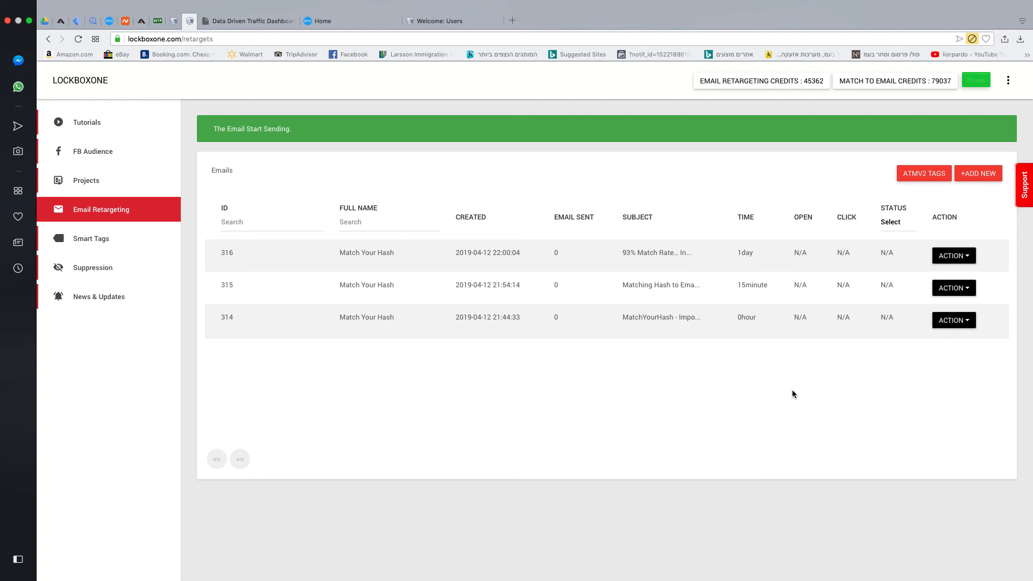
left_click(94, 176)
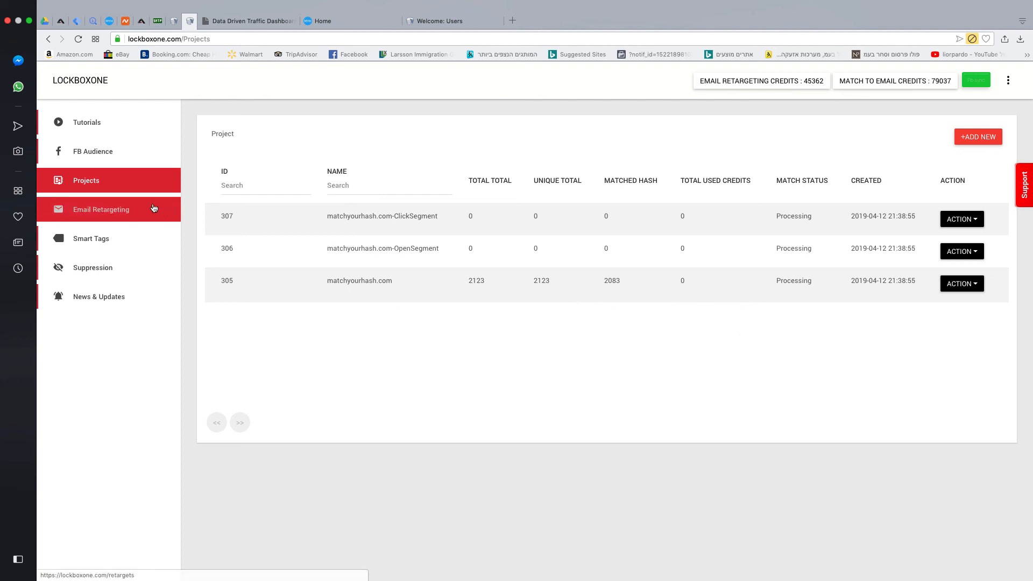
left_click(132, 205)
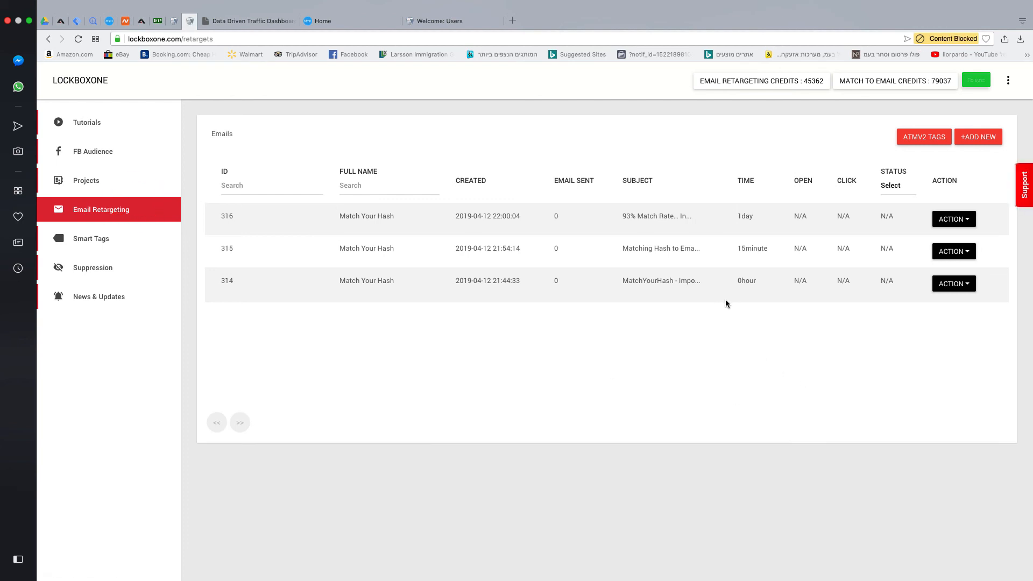